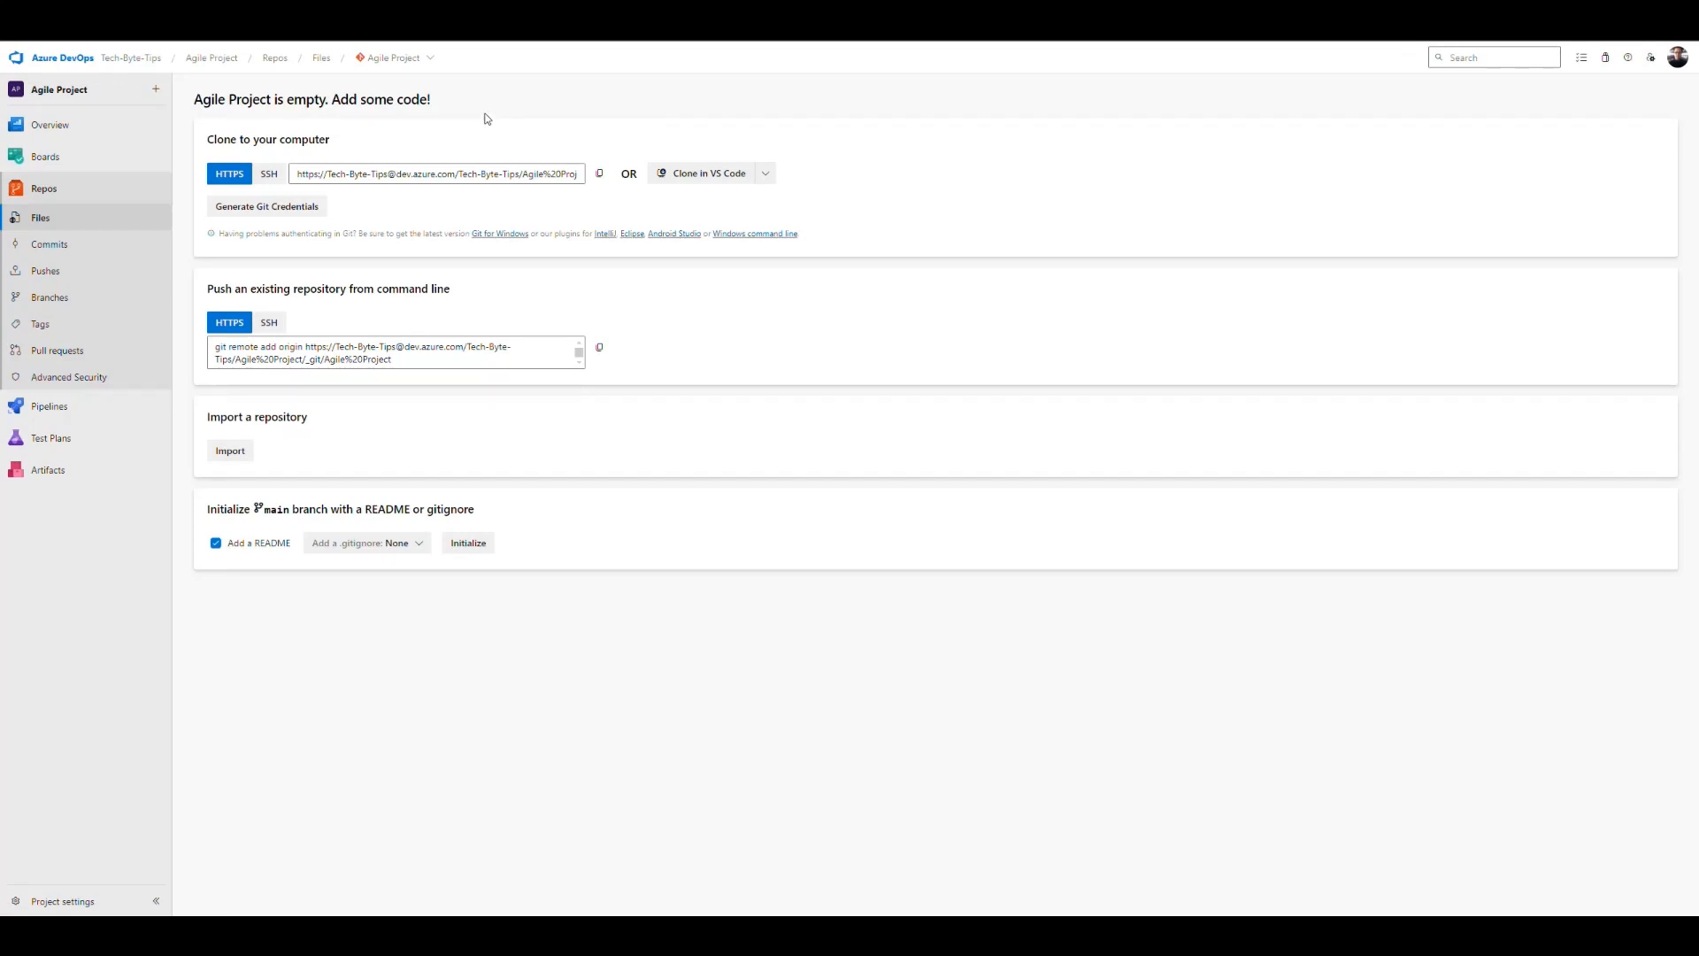
pyautogui.click(432, 57)
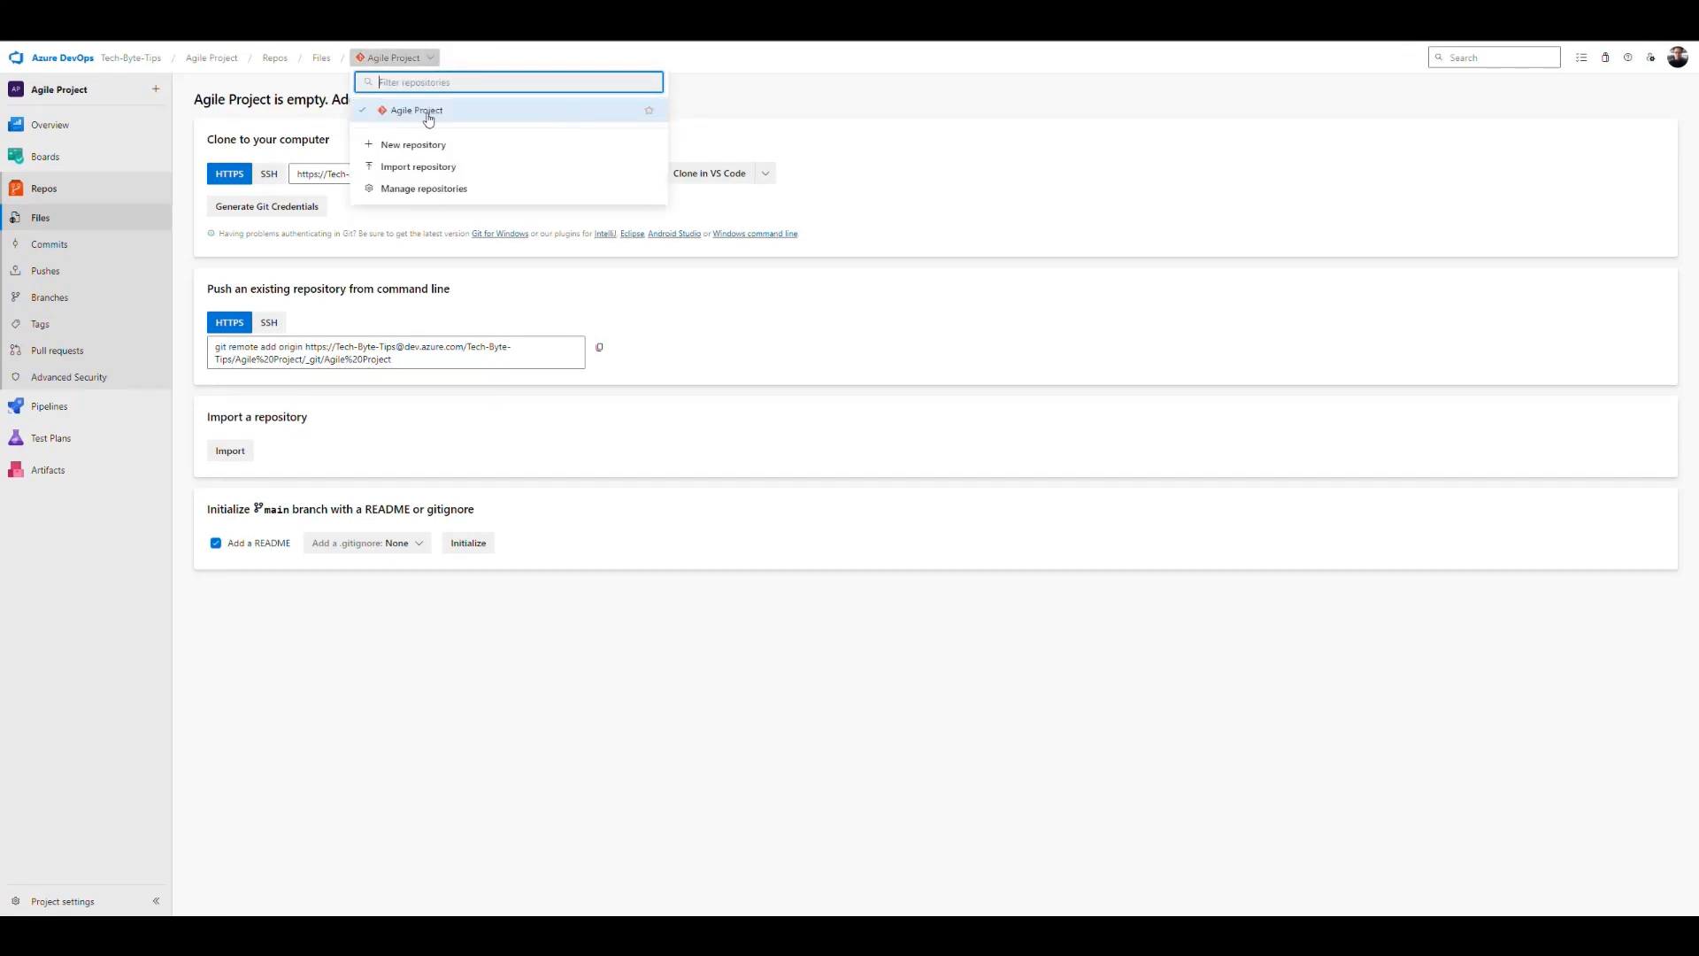
pyautogui.click(881, 98)
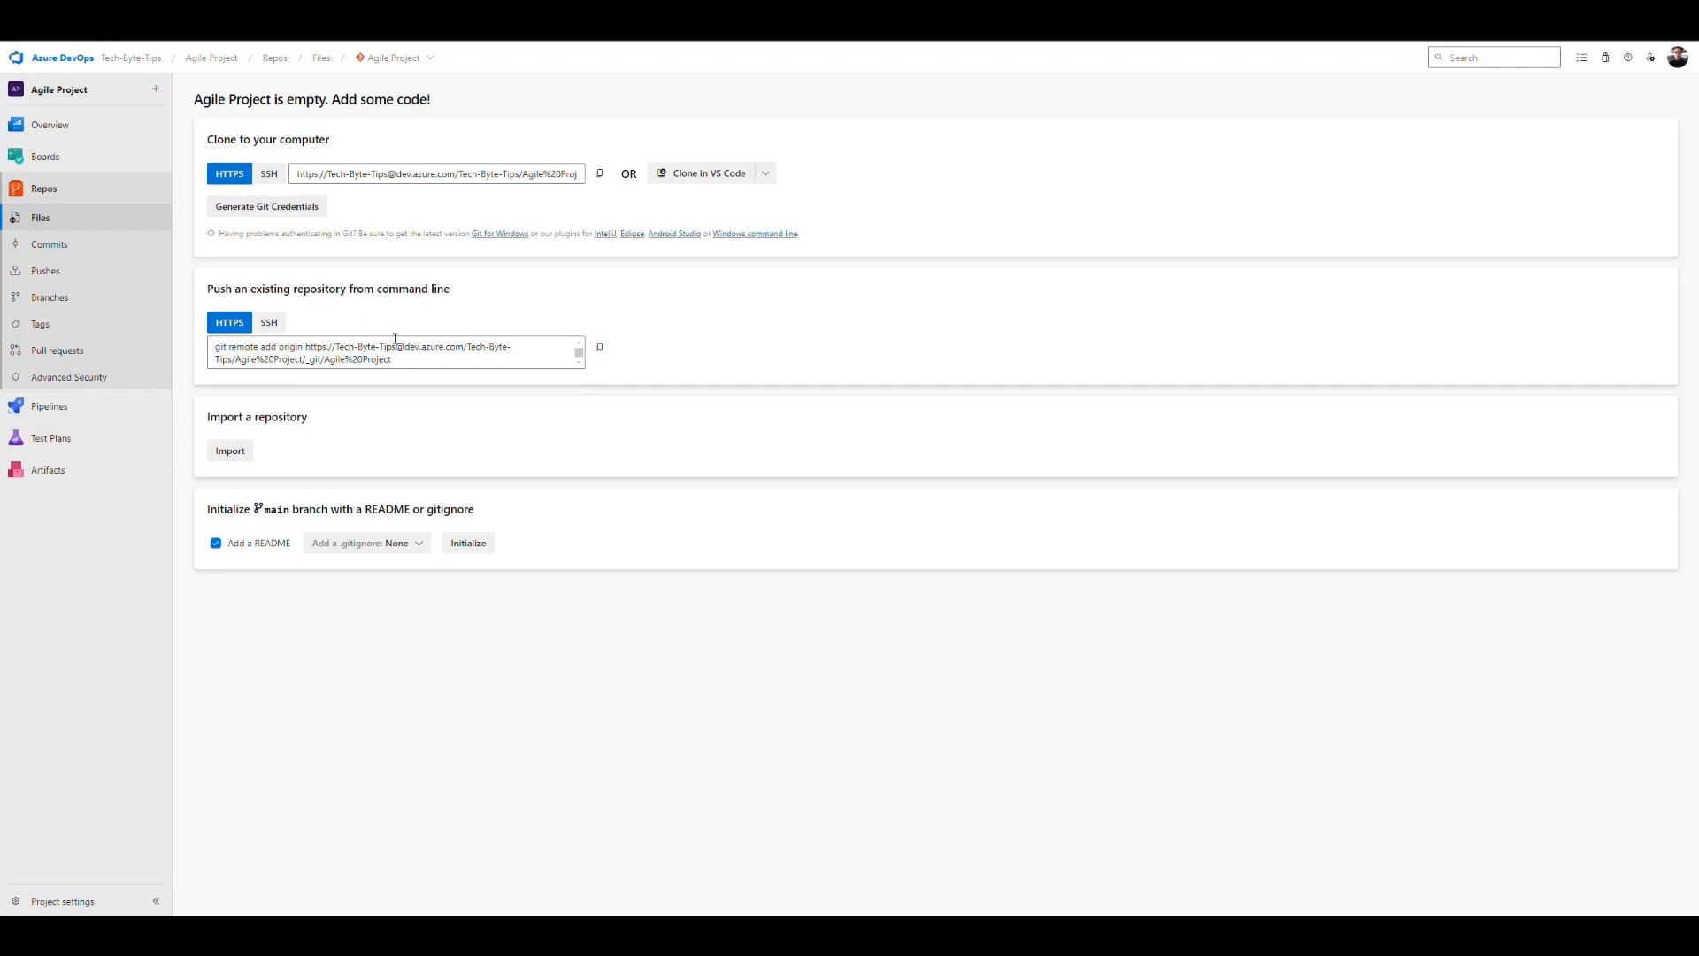
# Step: Examine the Git repository import form, including its repository types, clone URL and authentication fields, and close it without importing
pyautogui.click(229, 452)
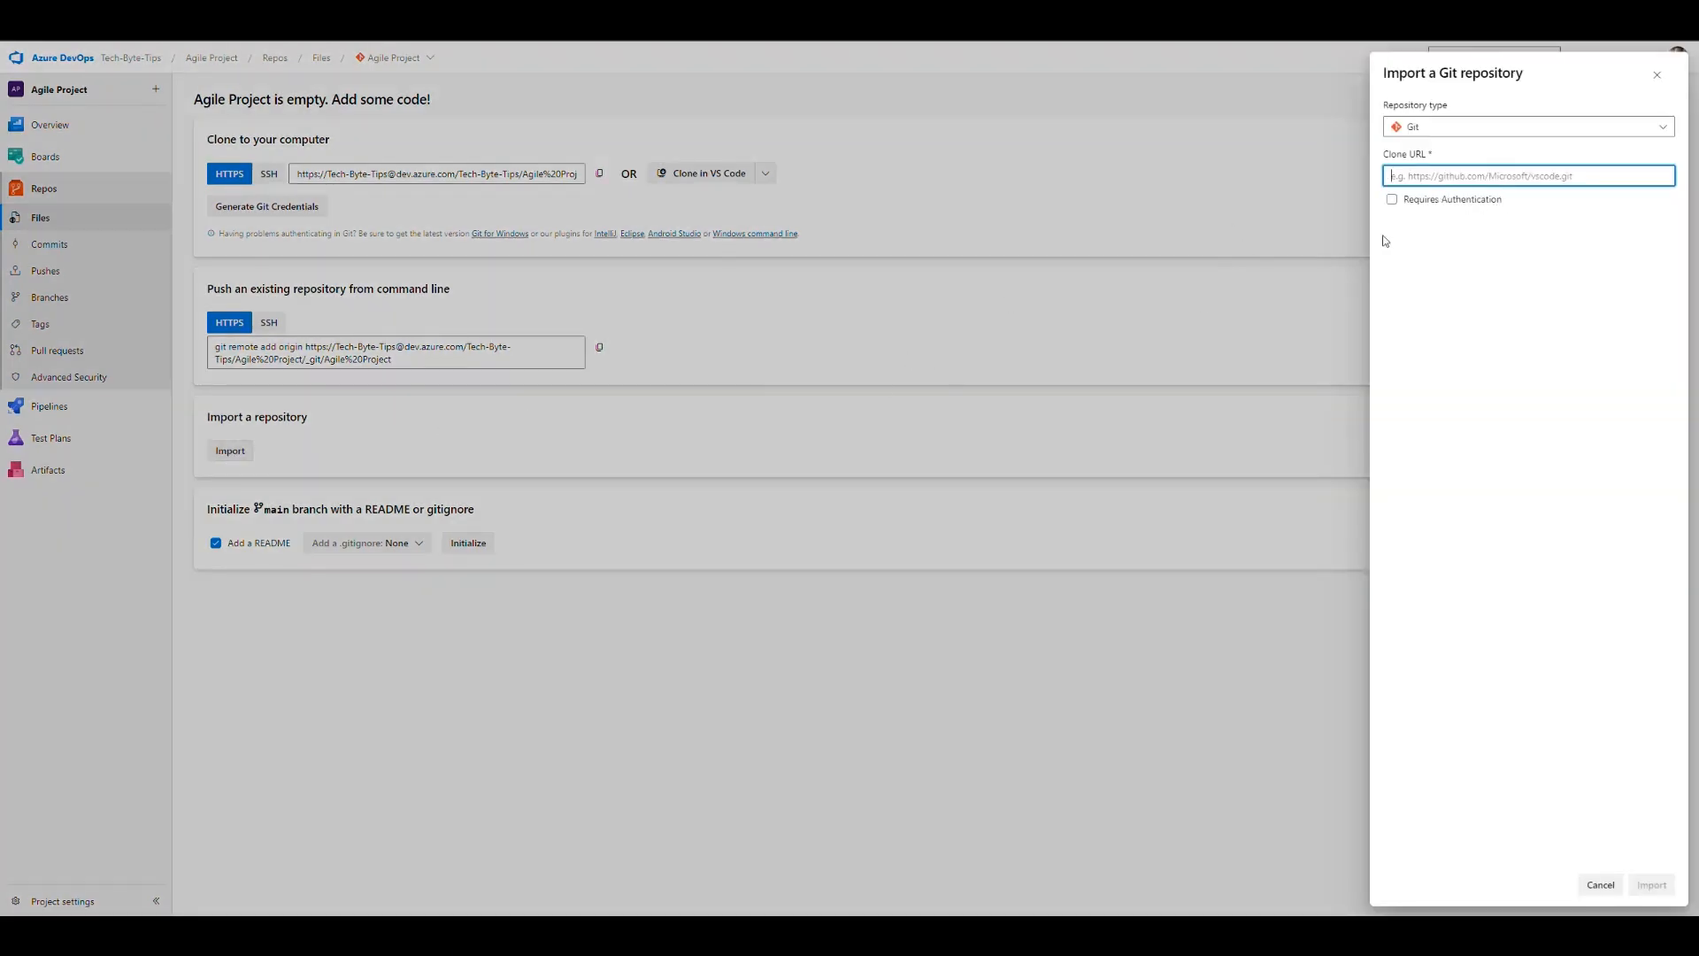
pyautogui.click(1452, 133)
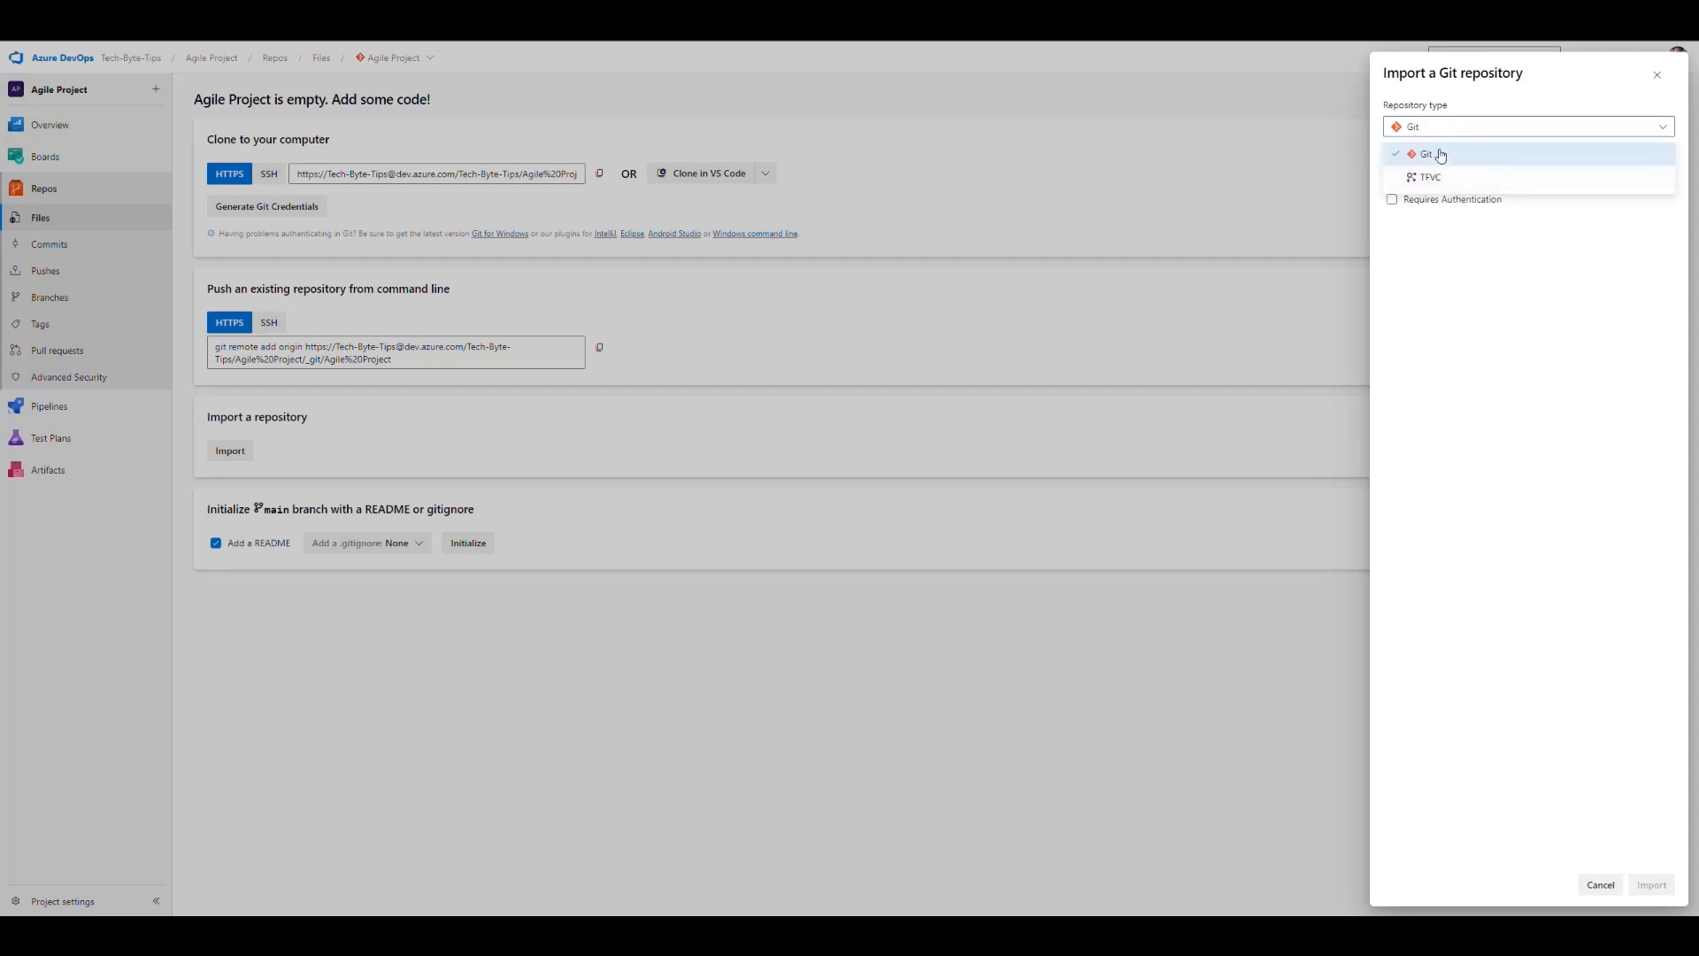
pyautogui.click(1458, 241)
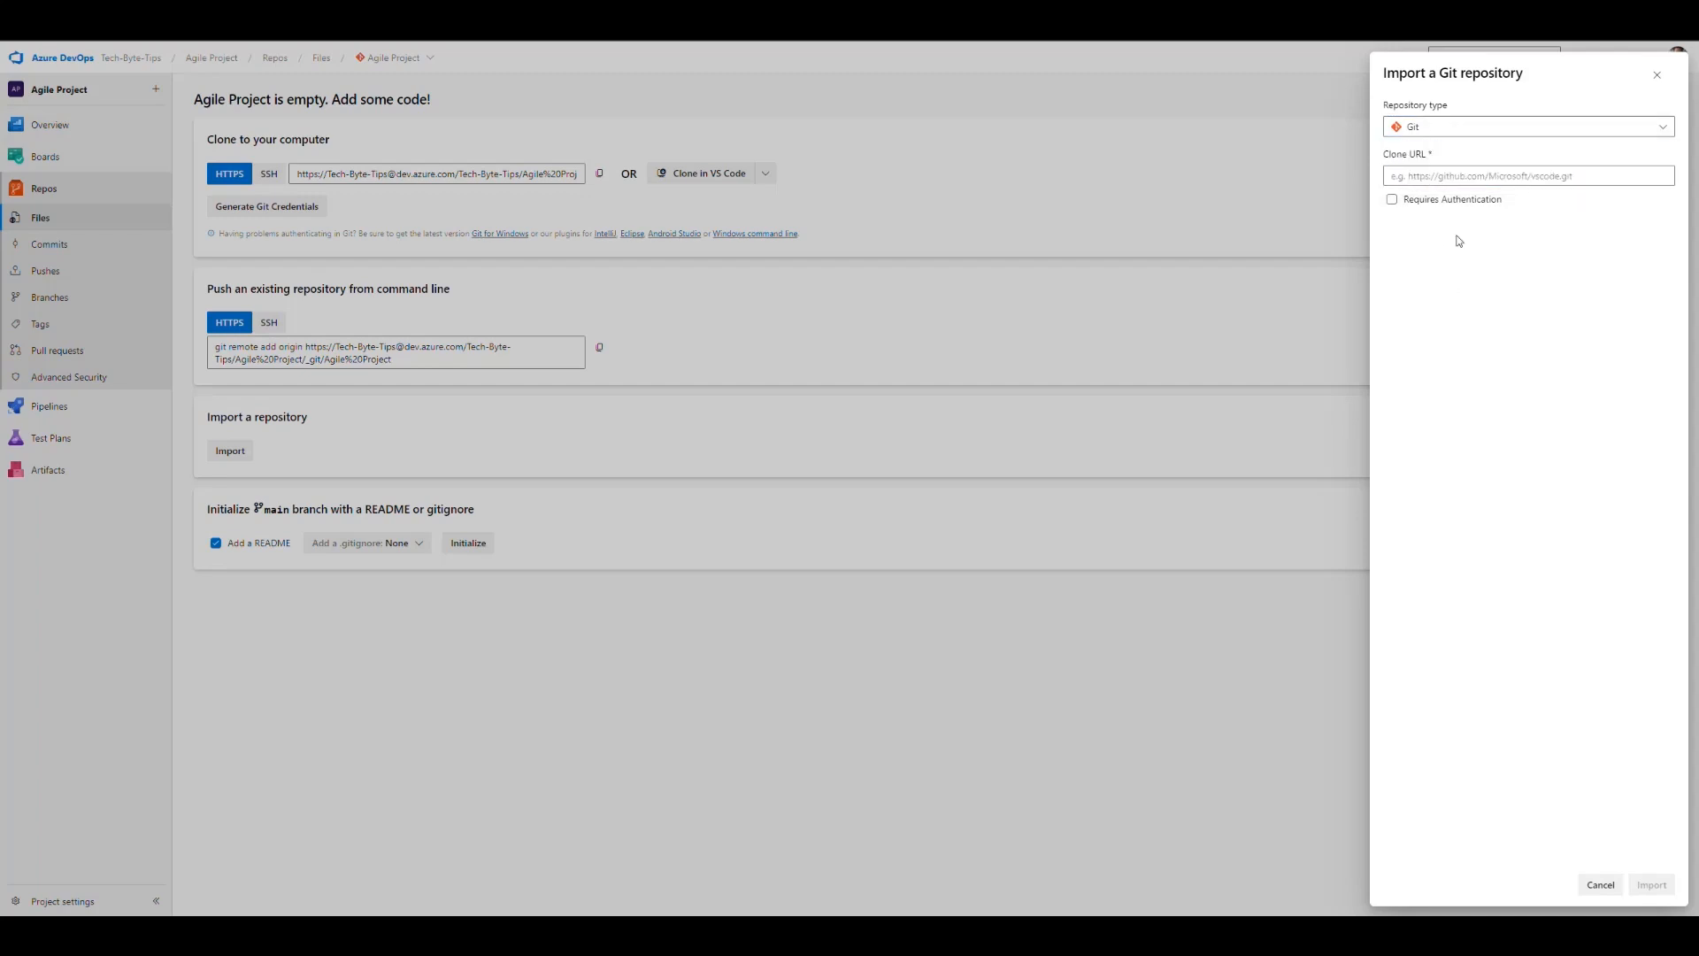
pyautogui.click(1469, 179)
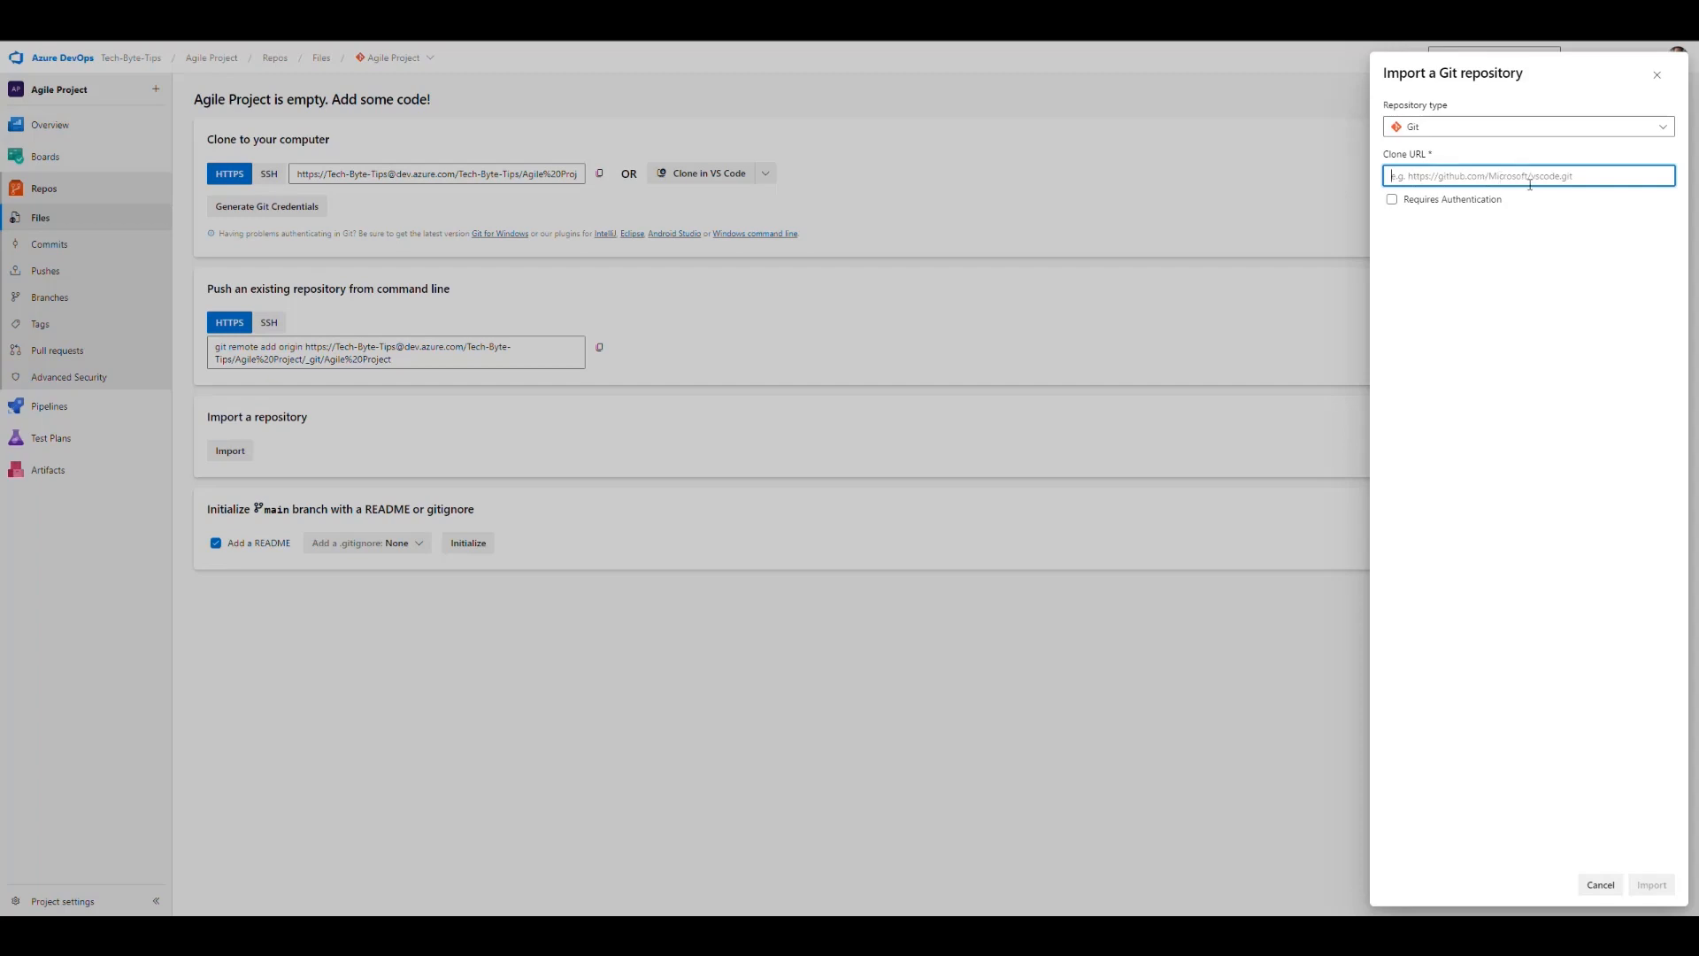
pyautogui.click(1466, 203)
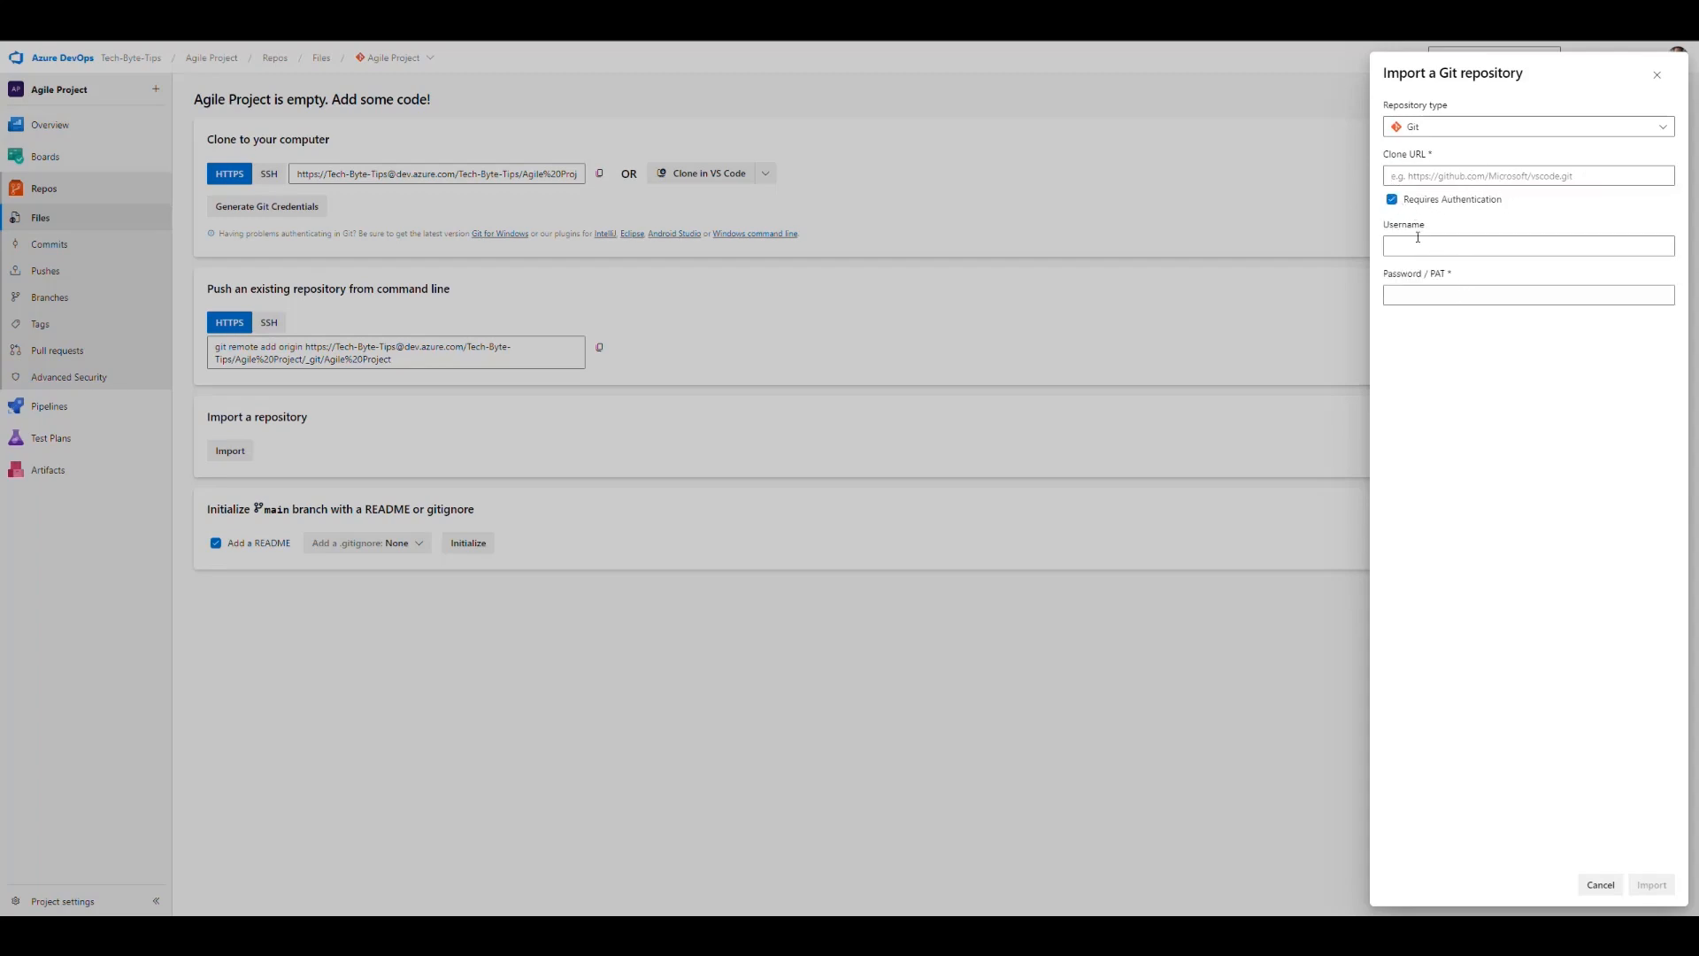
pyautogui.click(1393, 200)
pyautogui.click(1477, 177)
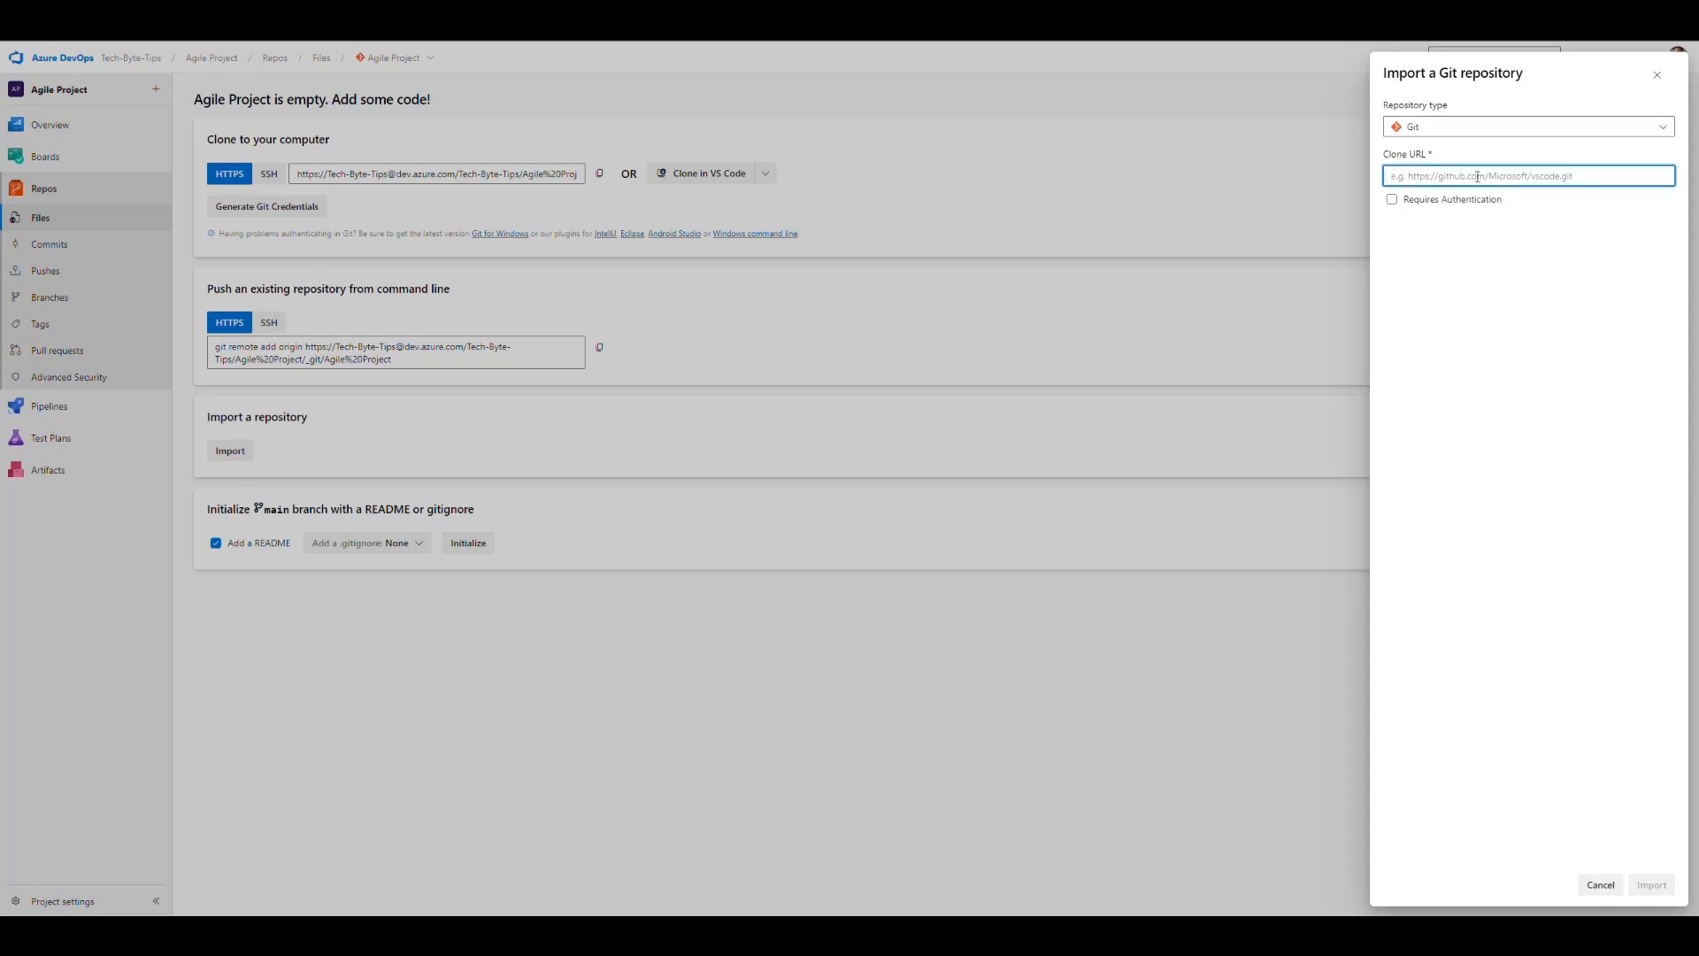
pyautogui.click(1657, 74)
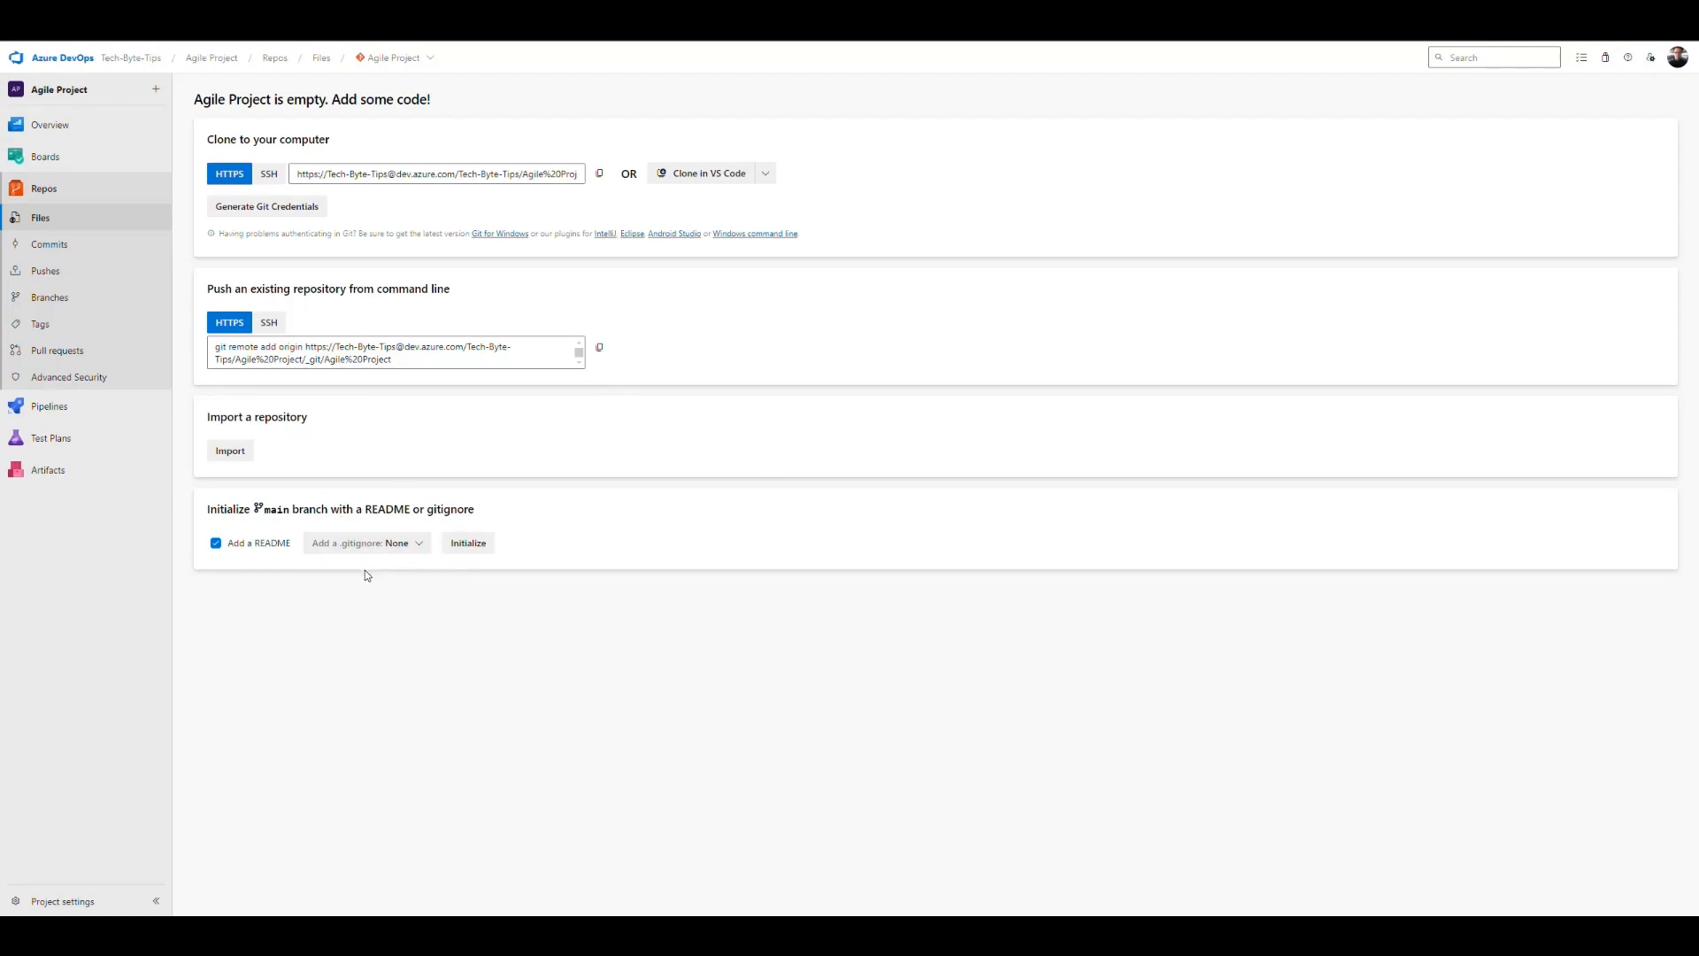
# Step: Initialize the main branch of the empty Agile Project repository with a README and no .gitignore
pyautogui.moveTo(475, 509); pyautogui.dragTo(209, 510)
pyautogui.click(376, 511)
pyautogui.click(217, 544)
pyautogui.click(426, 545)
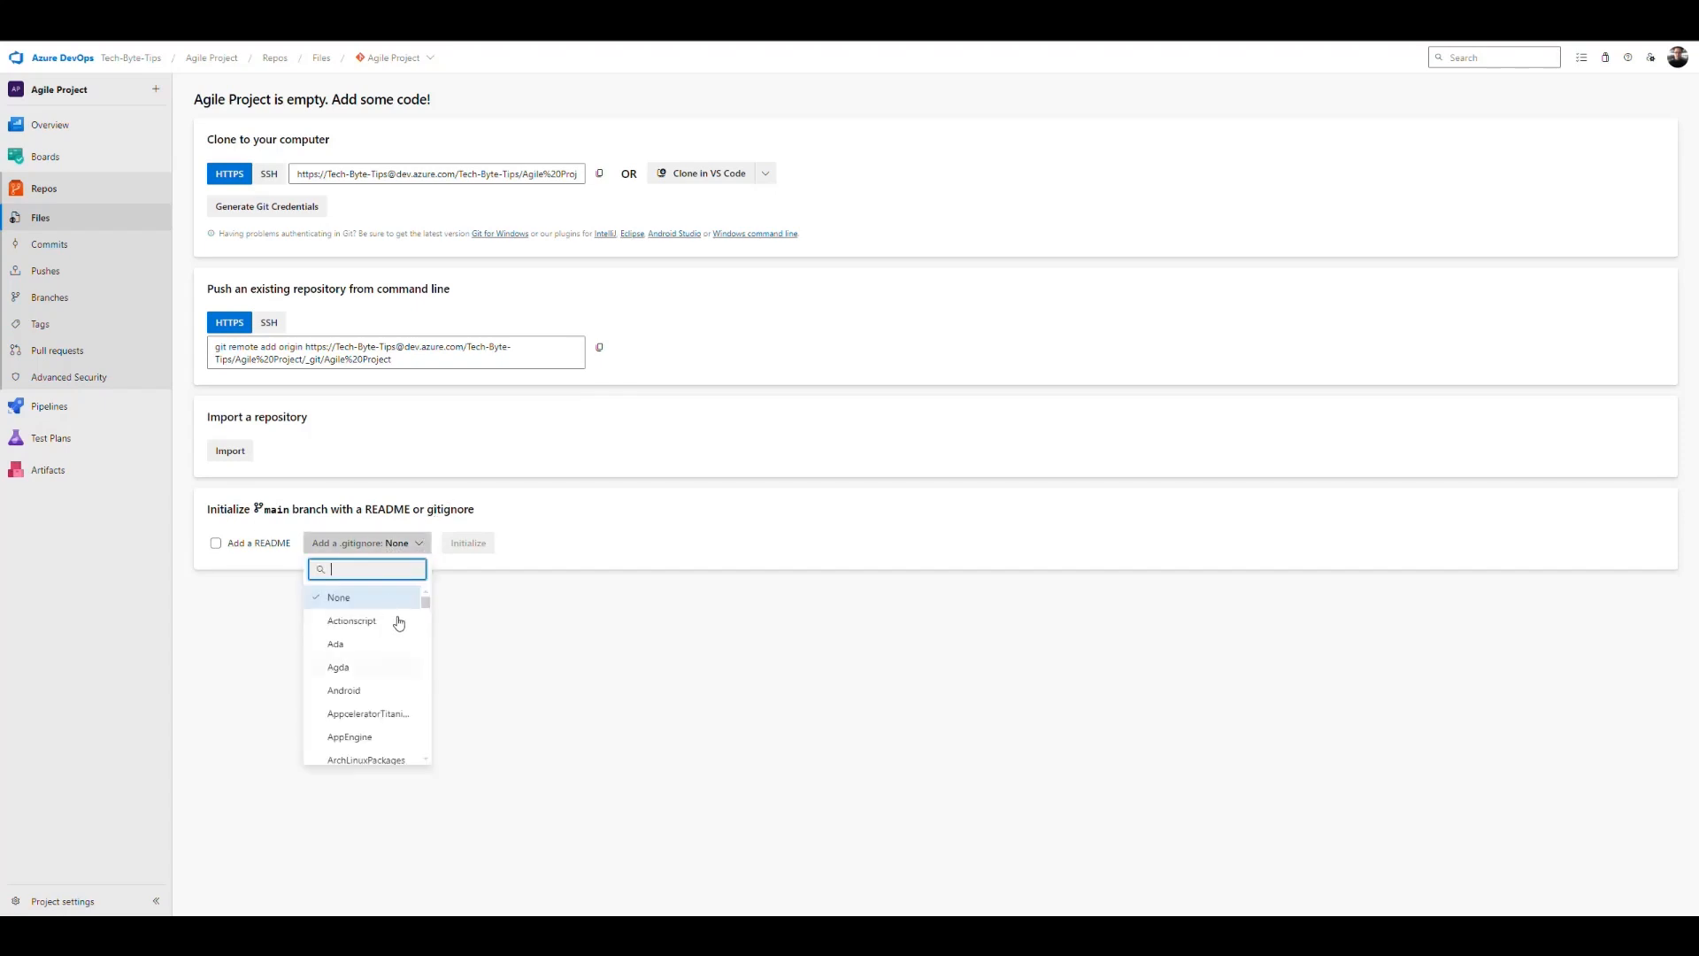
pyautogui.click(531, 618)
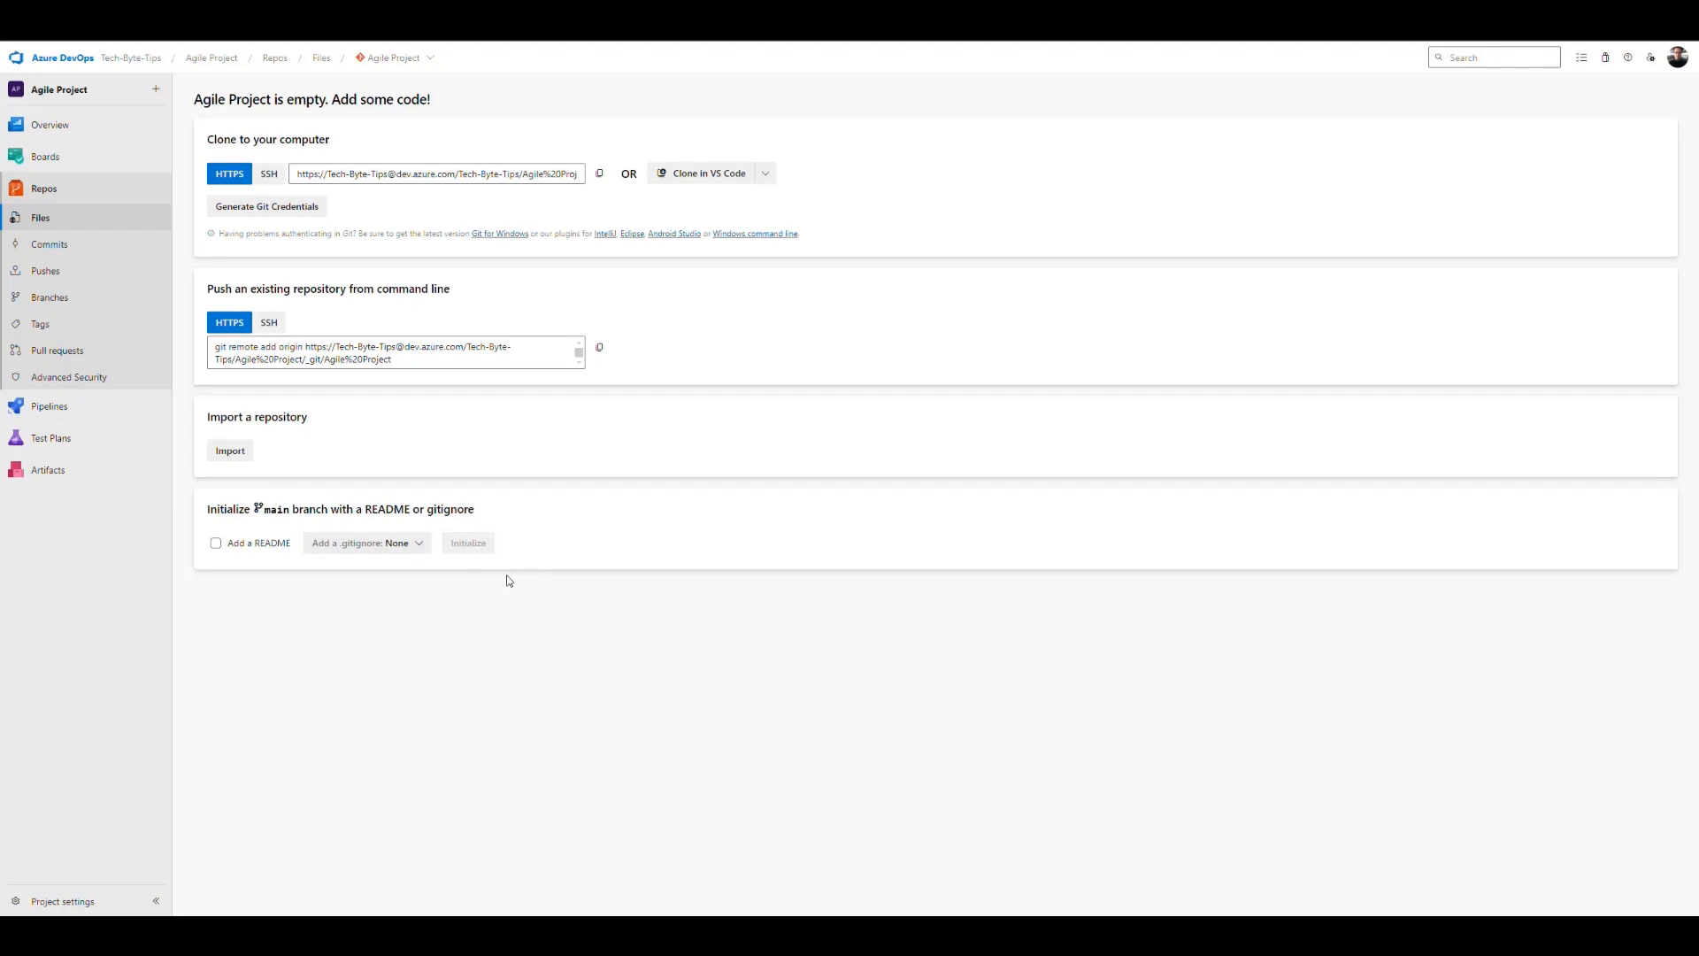
pyautogui.click(216, 543)
pyautogui.click(468, 543)
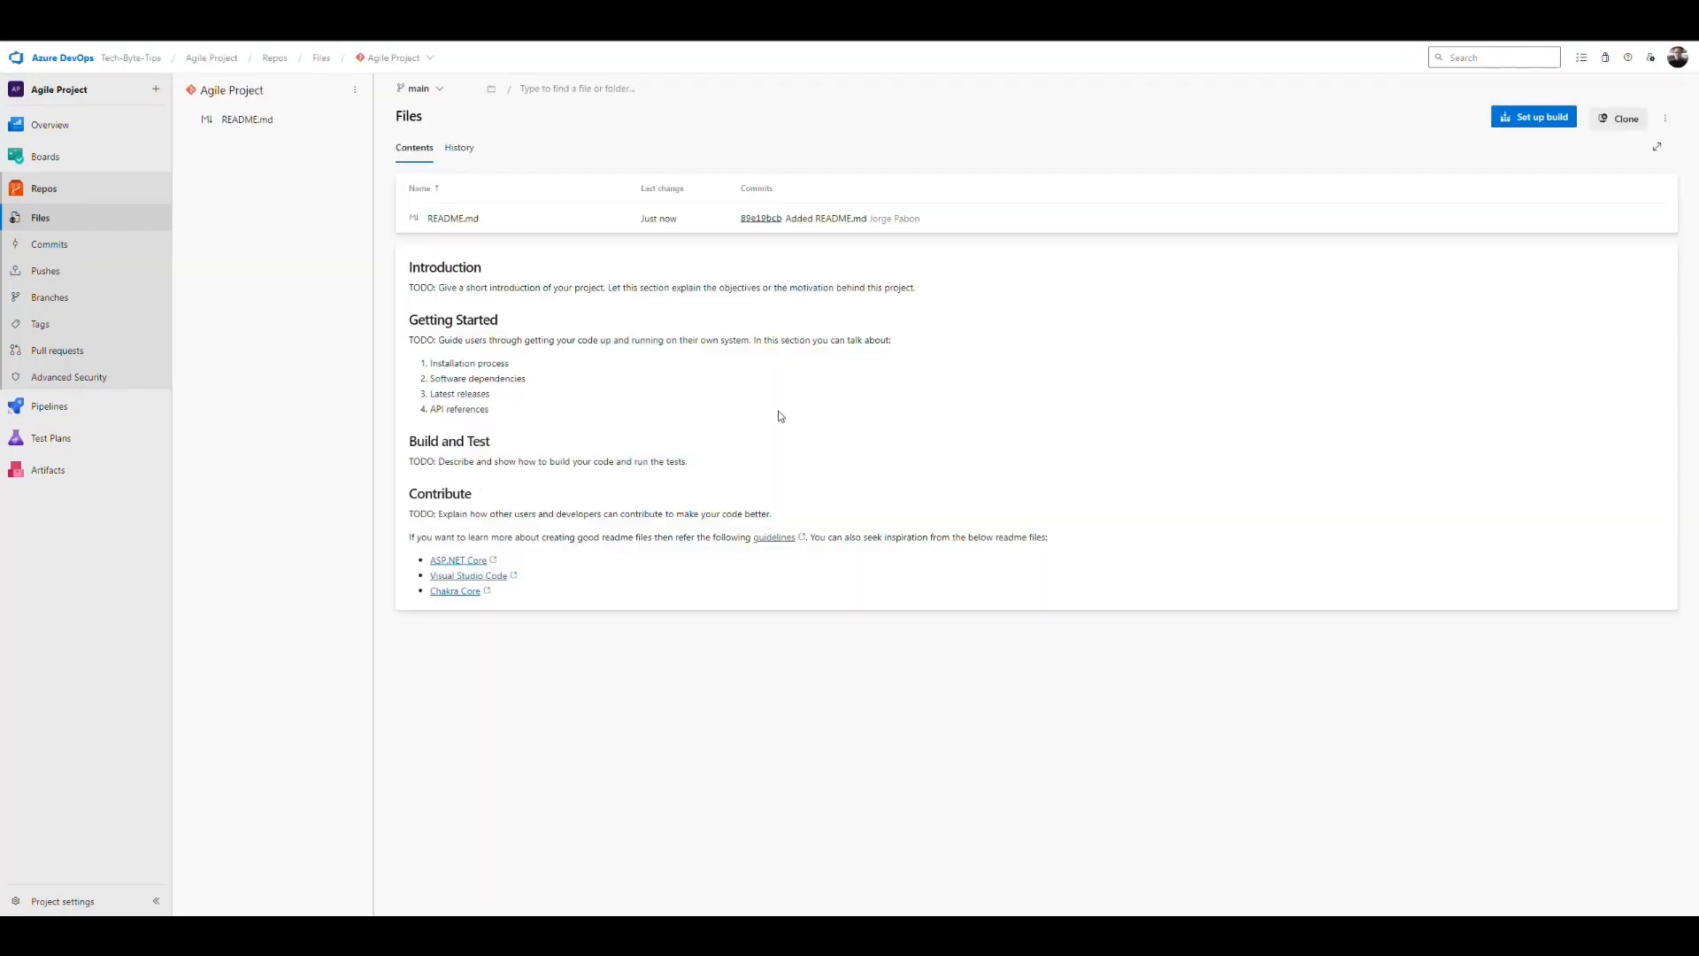
# Step: Check the branch list and the repository list of the initialized Agile Project repository
pyautogui.click(439, 92)
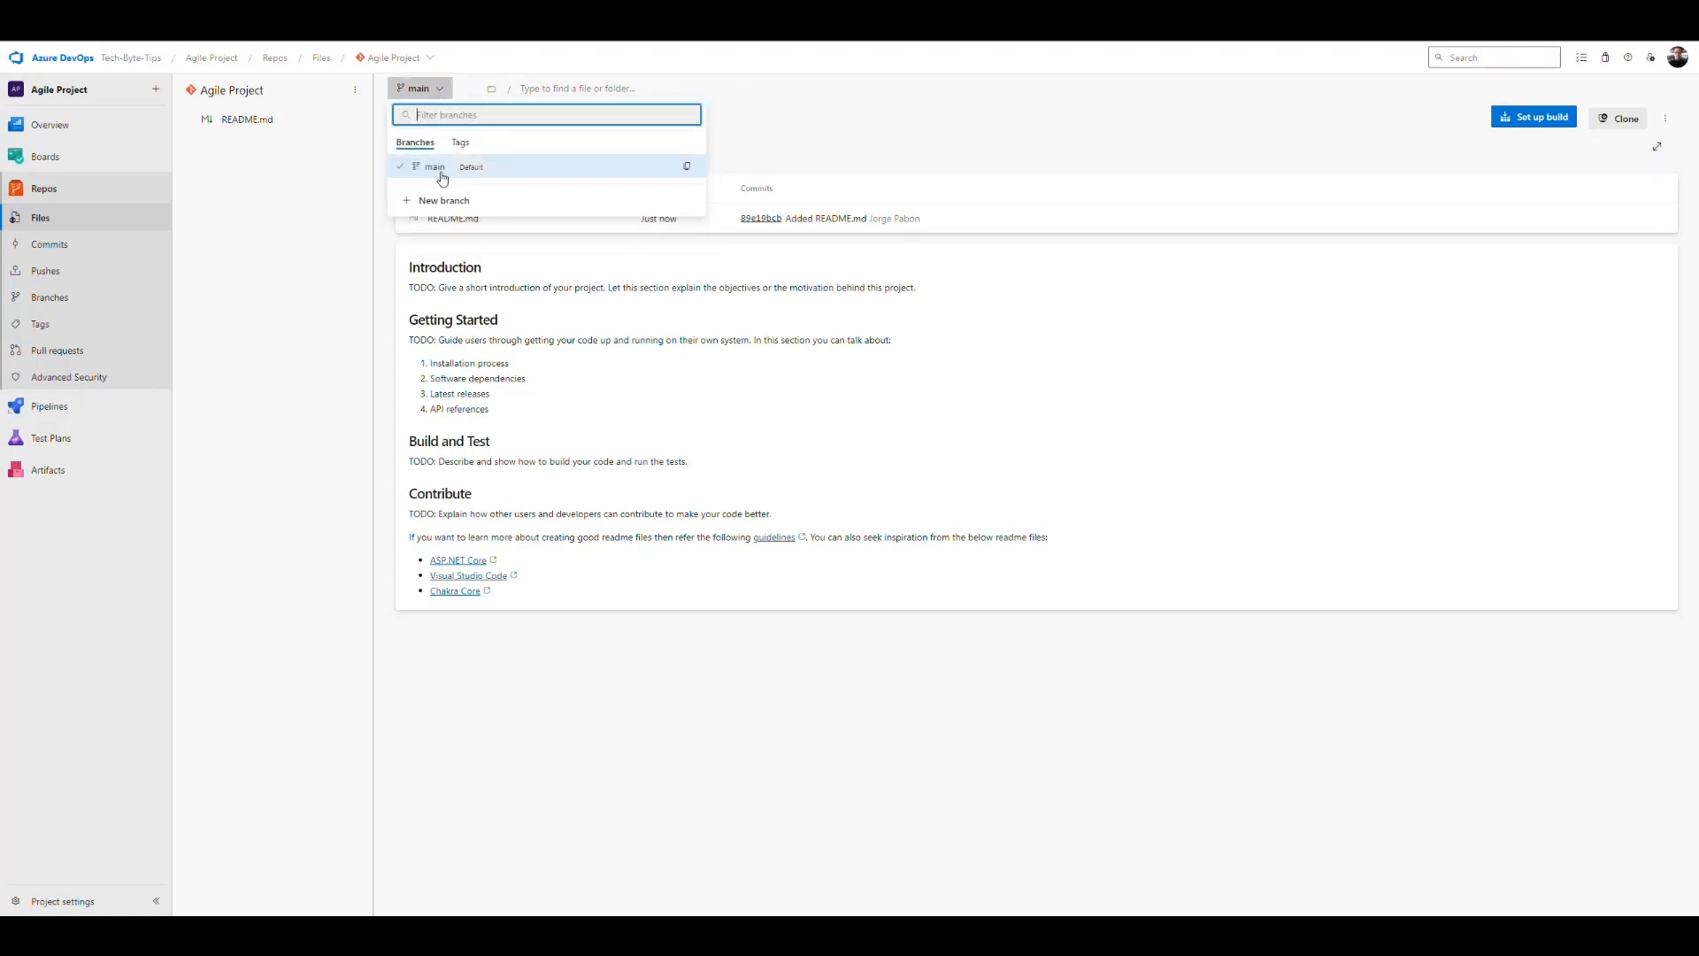
pyautogui.click(721, 641)
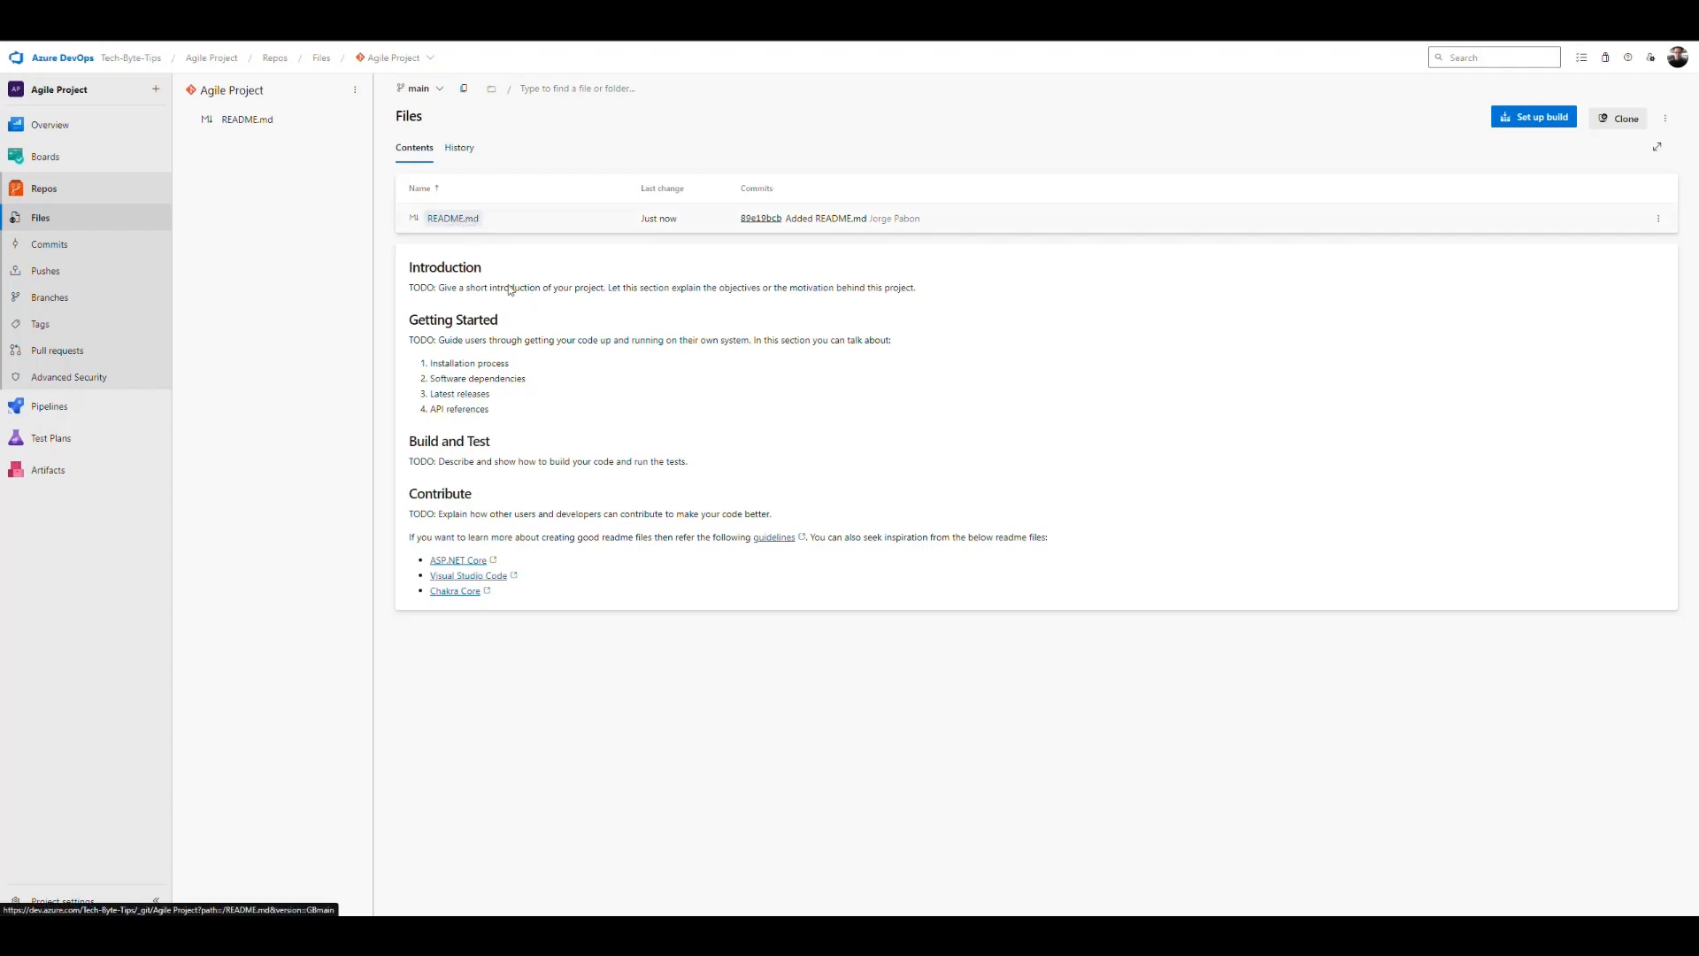
pyautogui.click(425, 62)
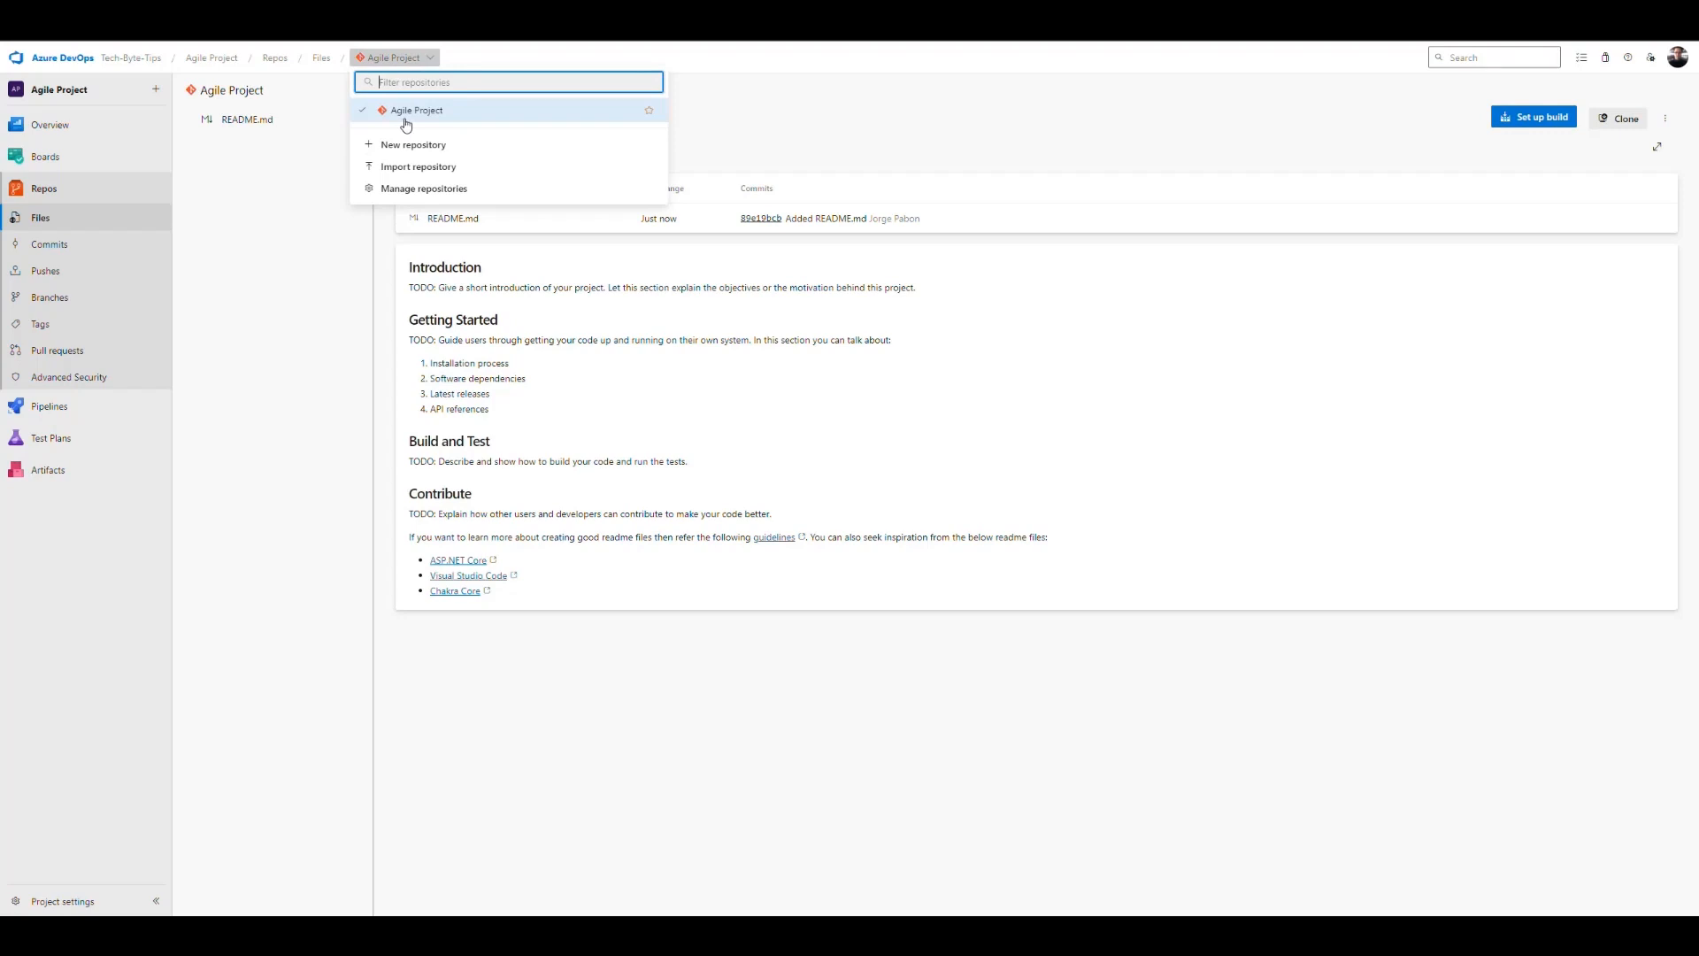
pyautogui.click(600, 681)
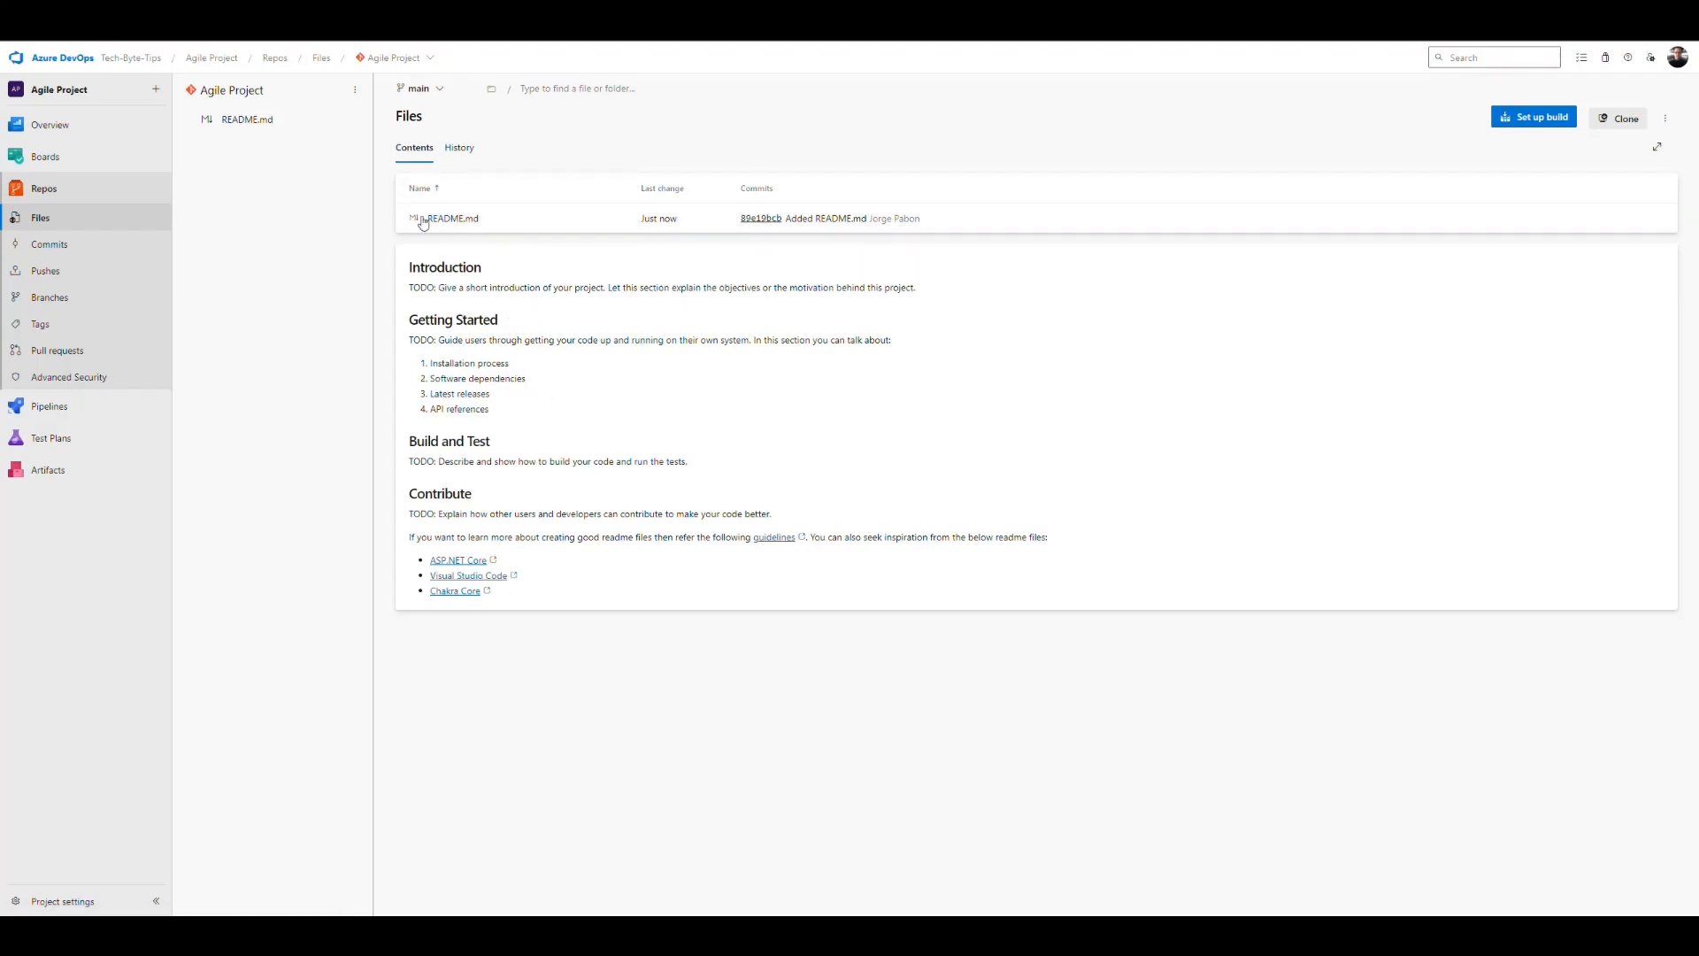
# Step: Go to the project's repository management page and show the settings that apply to all repositories
pyautogui.click(431, 60)
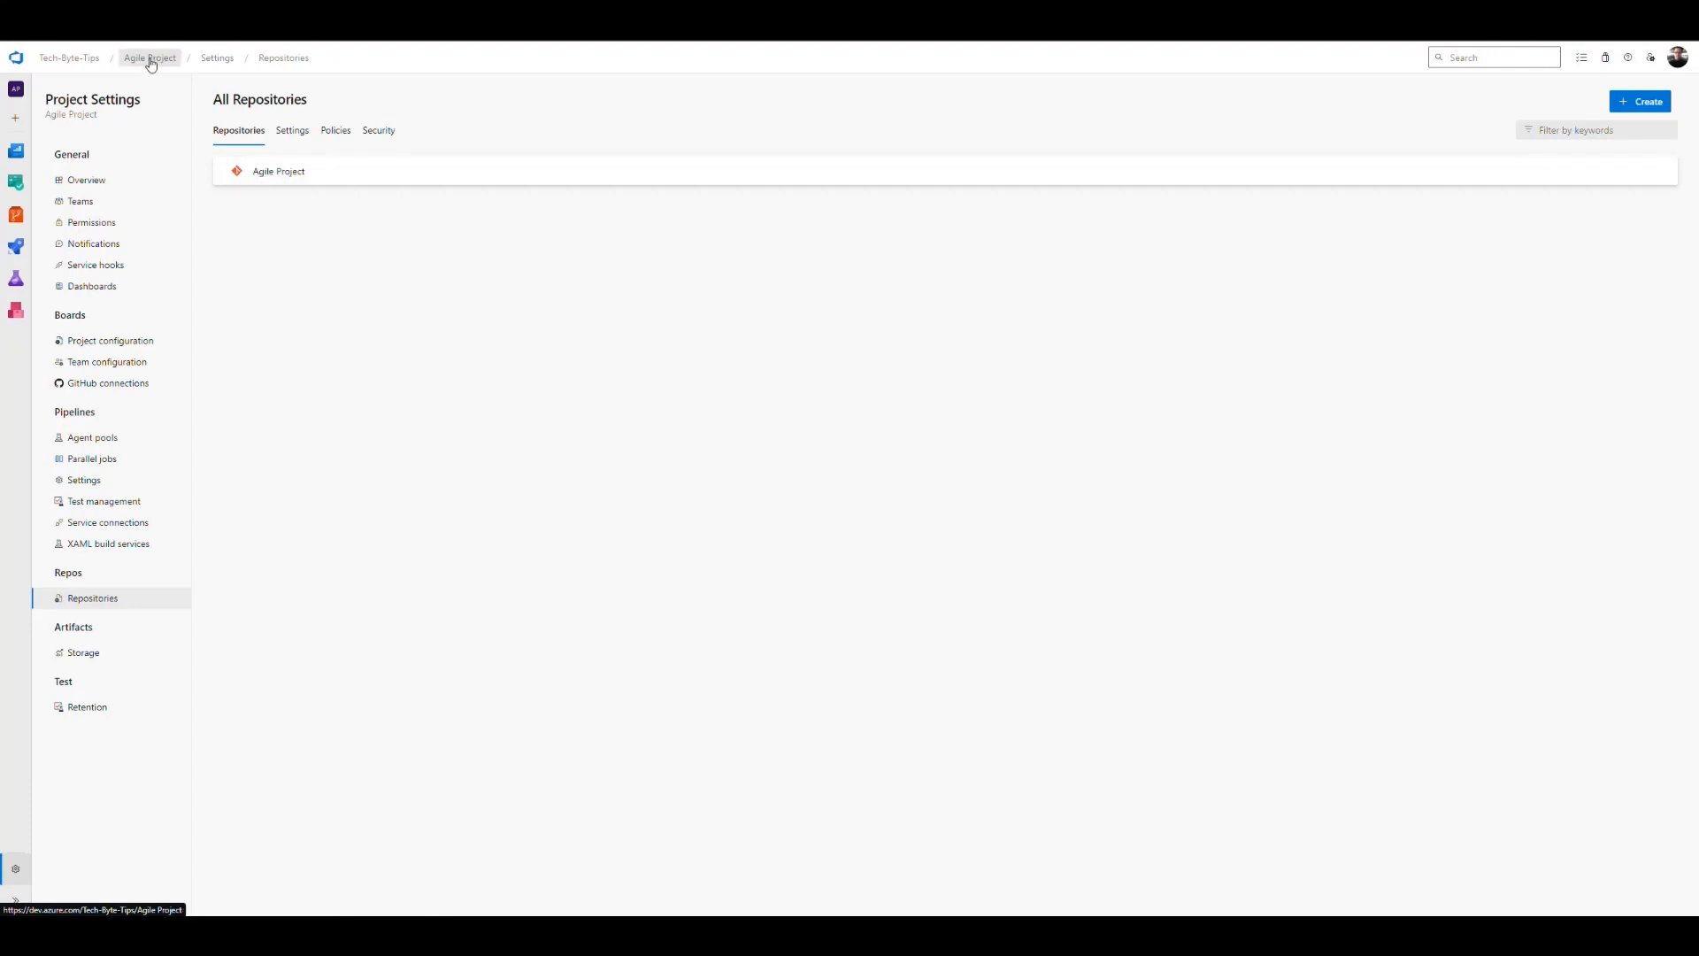
pyautogui.click(292, 132)
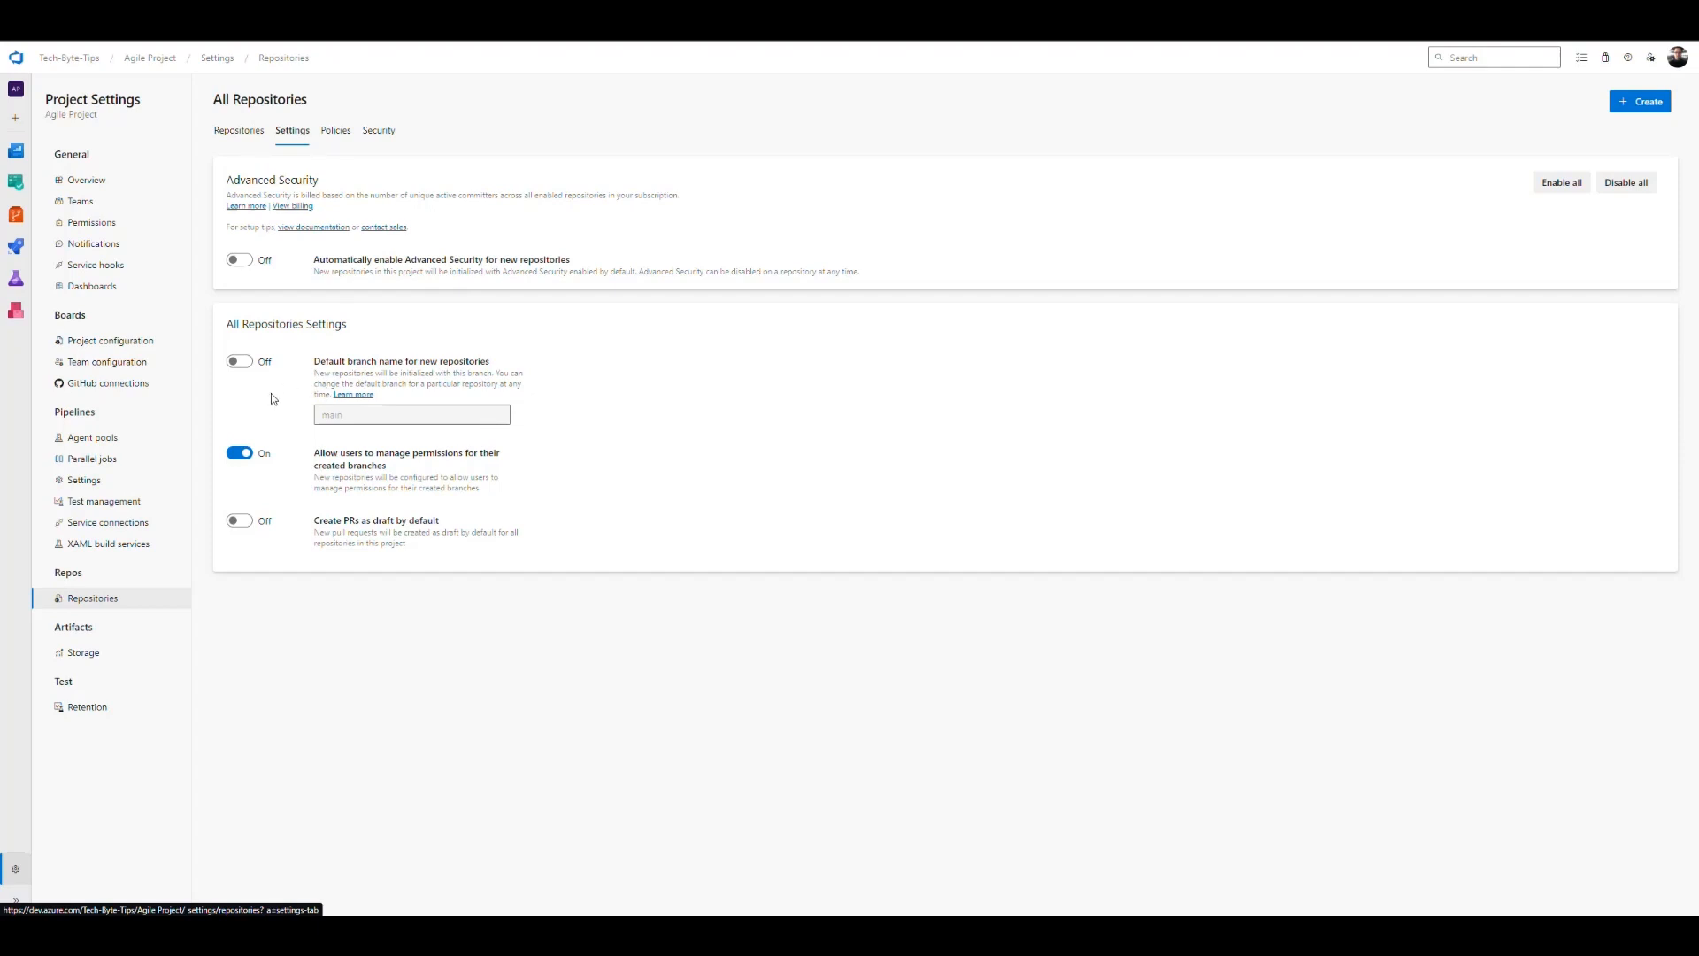
# Step: Try out the default branch name override for new repositories by enabling it, clearing the name and disabling it again
pyautogui.click(239, 361)
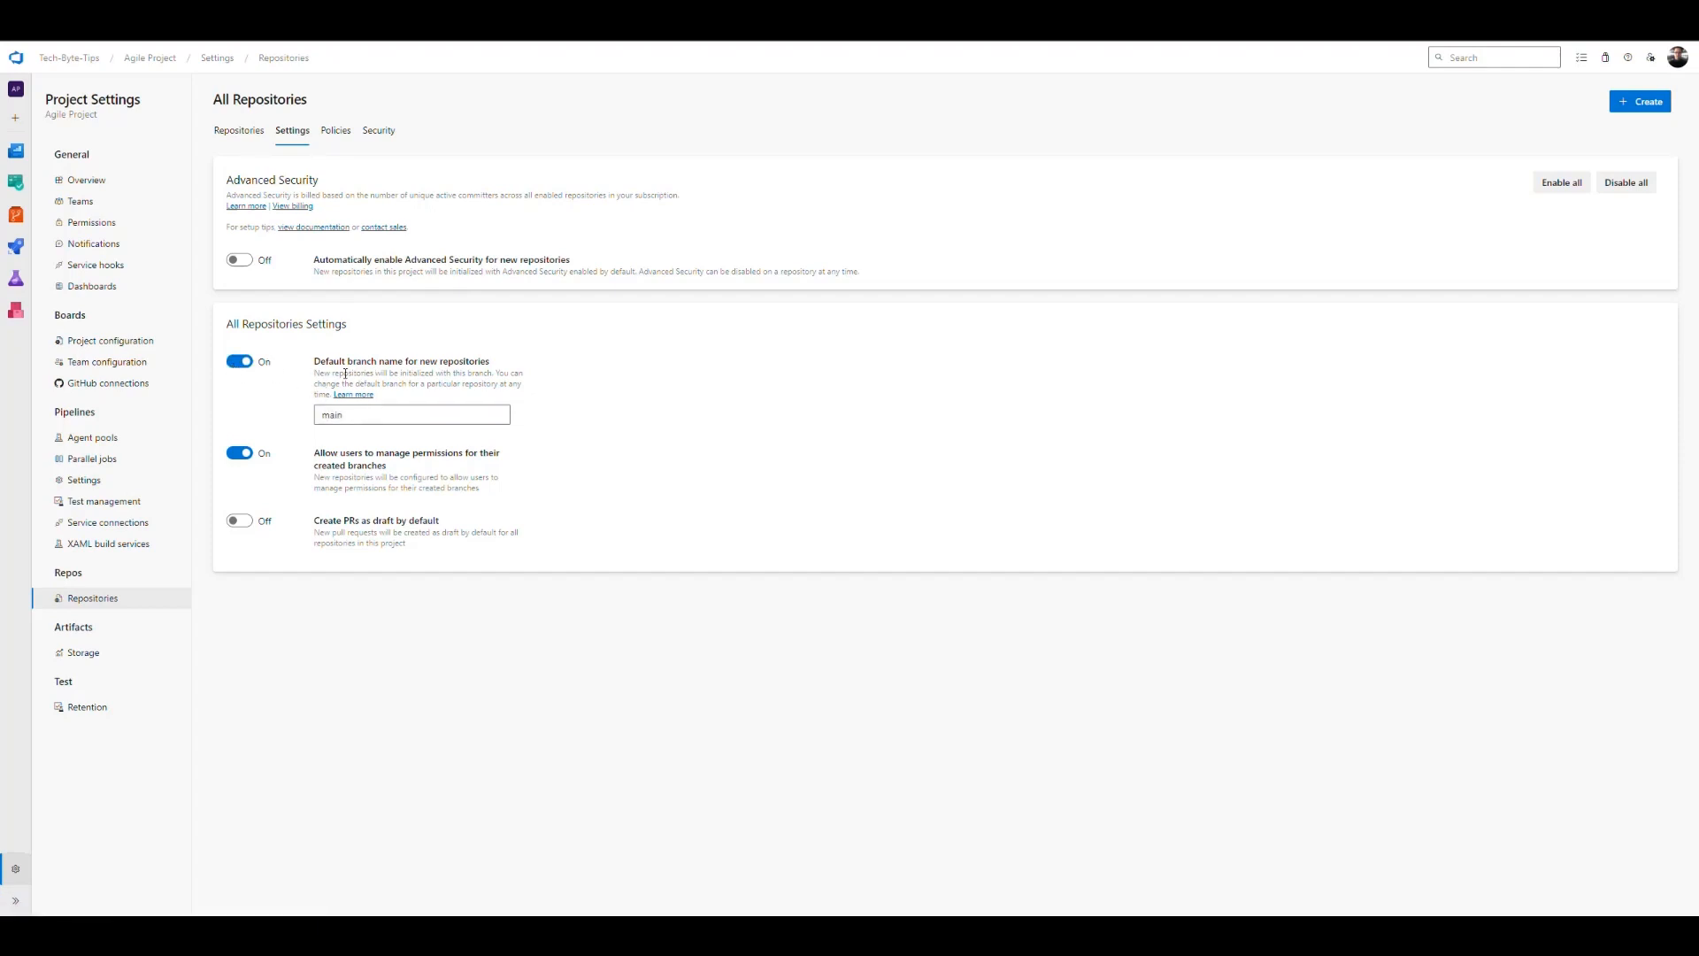
pyautogui.moveTo(319, 361); pyautogui.dragTo(377, 362)
pyautogui.doubleClick(347, 424)
pyautogui.click(243, 363)
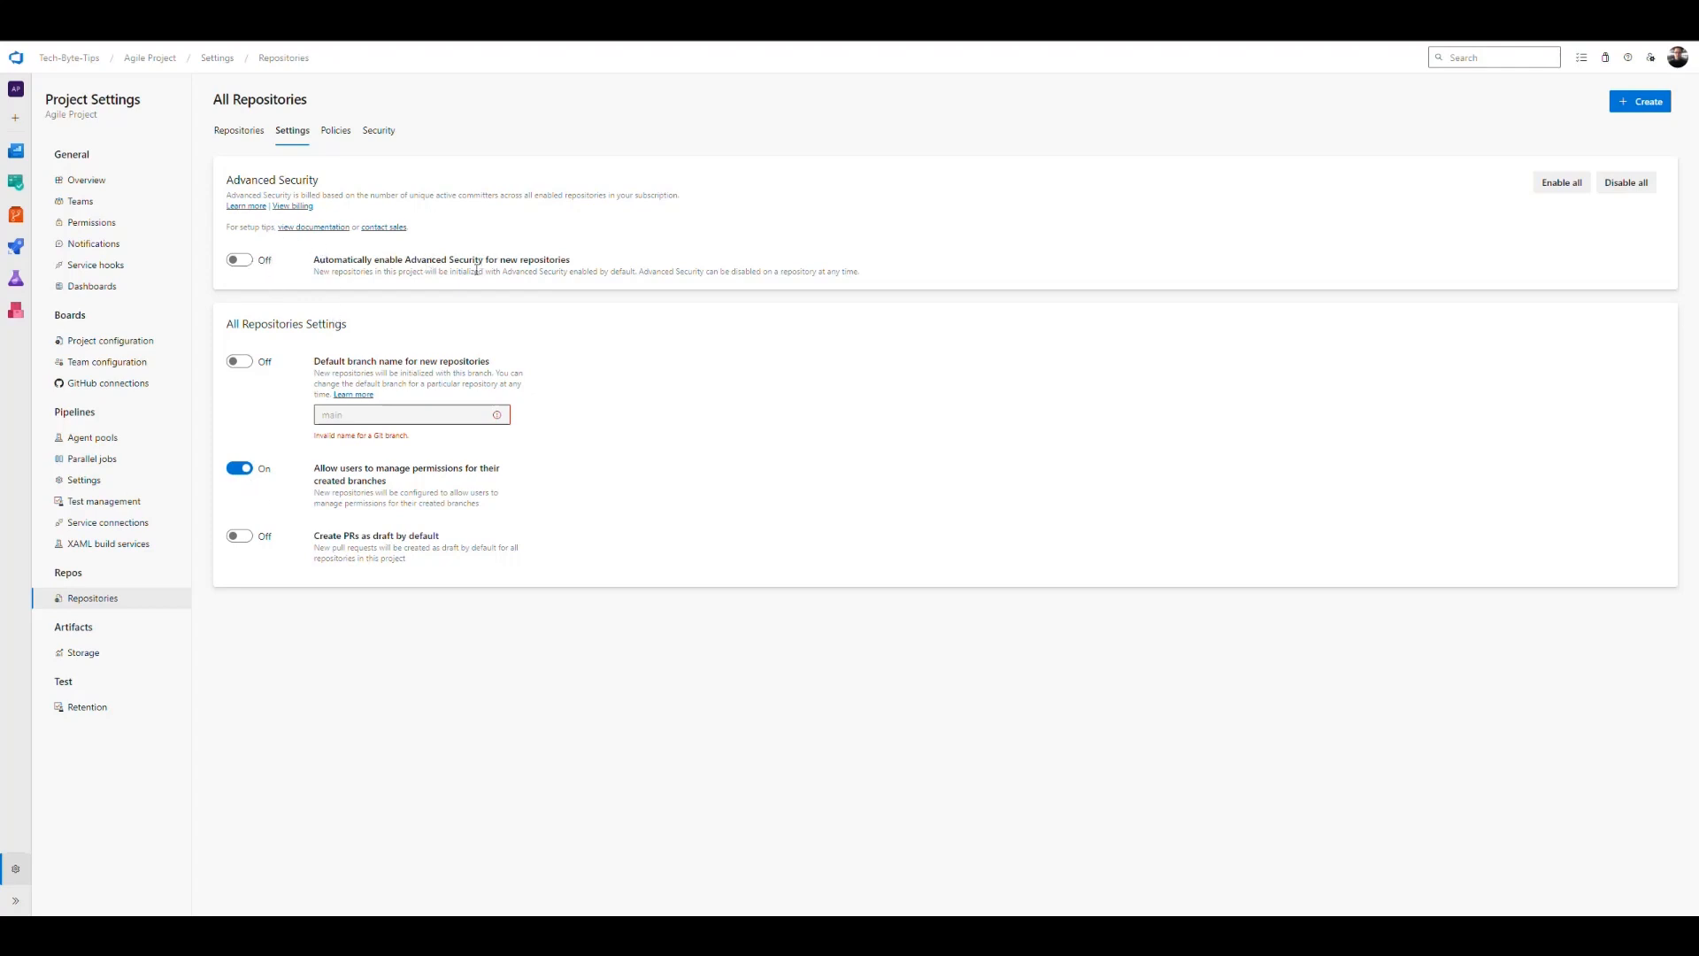
# Step: Open the policies for all repositories and try commit author email validation, checking its pattern hint before switching it off again
pyautogui.click(332, 134)
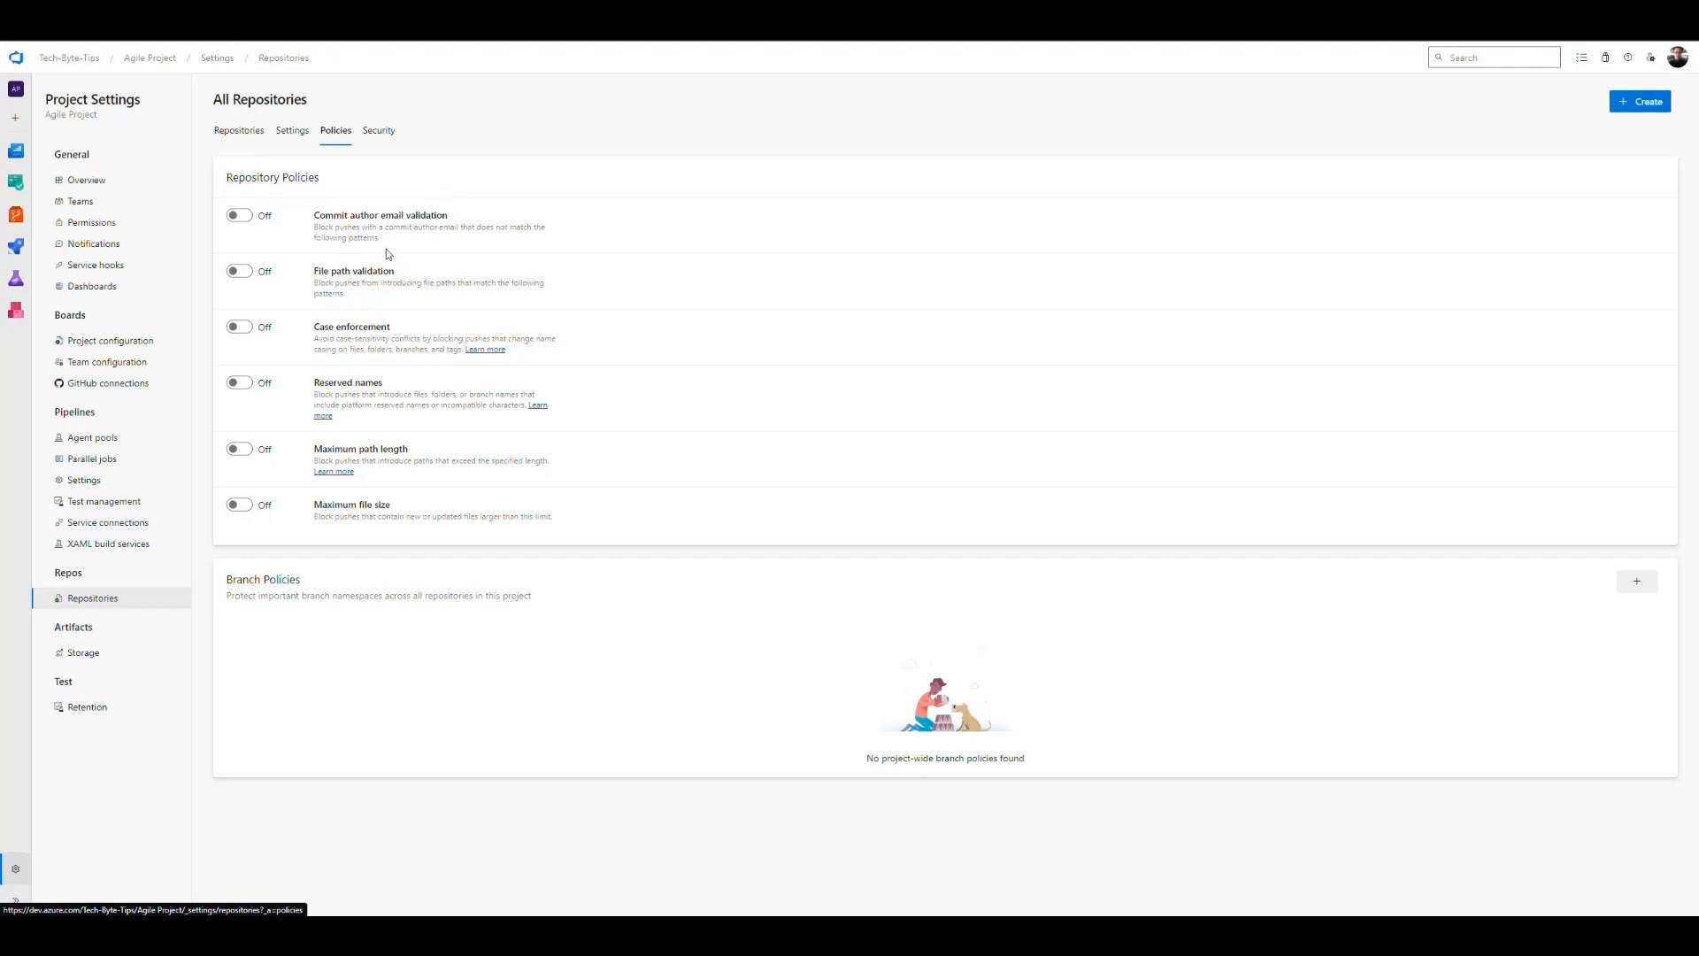
pyautogui.tripleClick(343, 228)
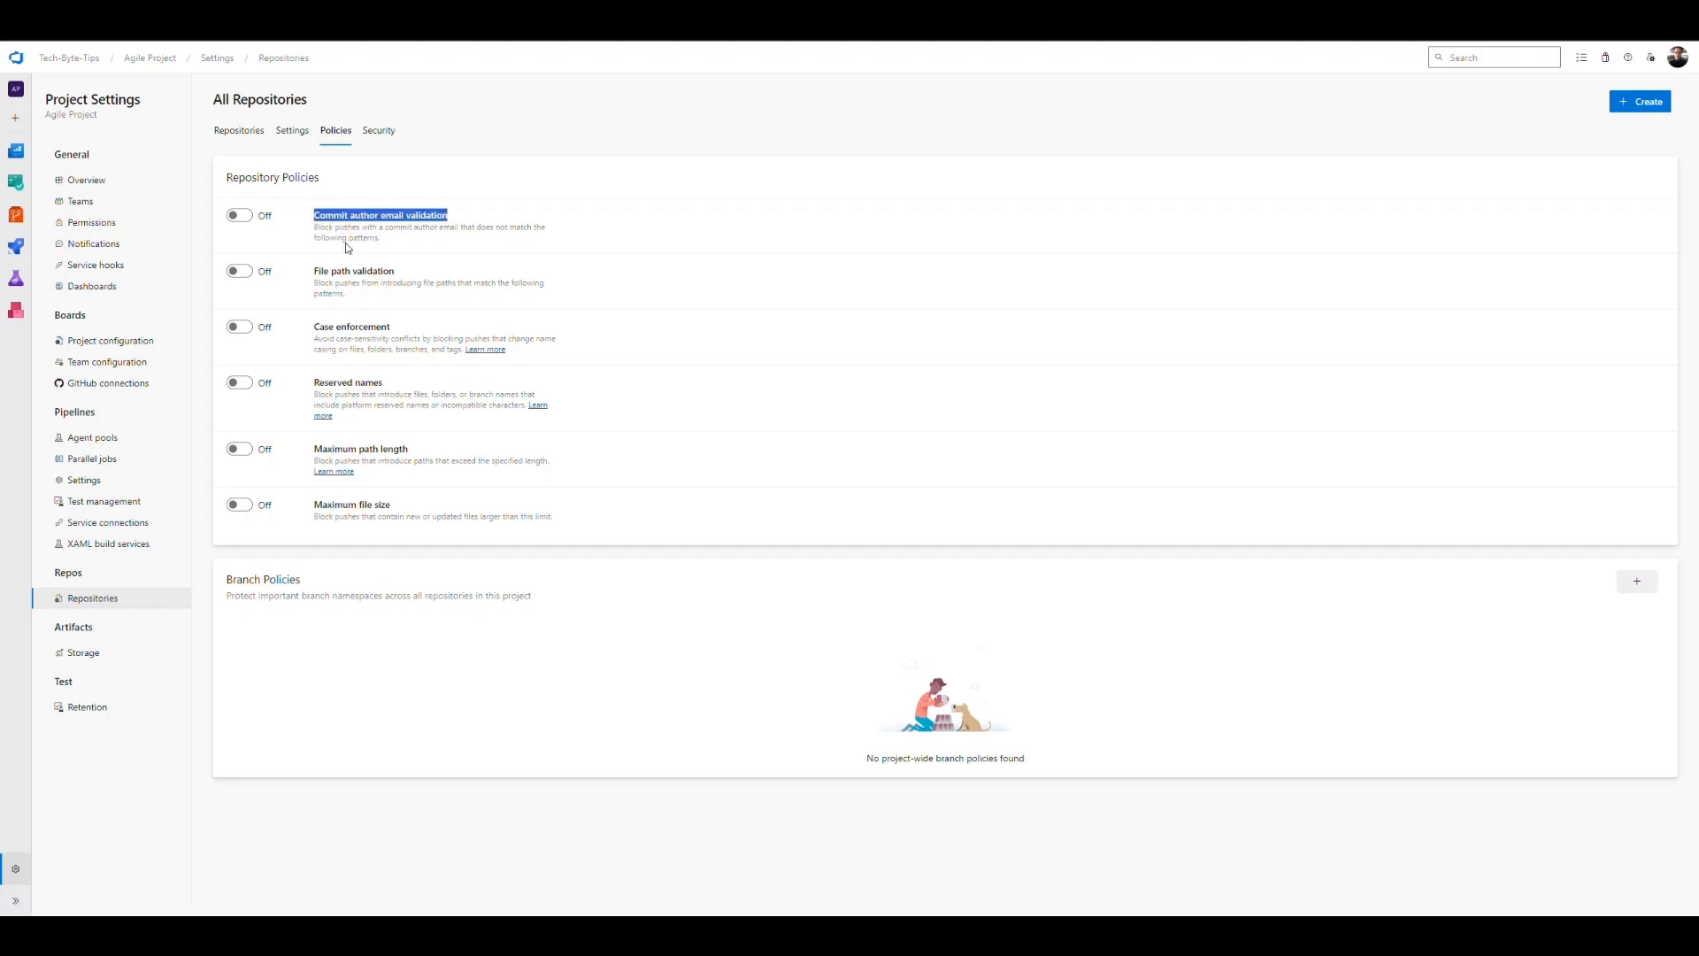
pyautogui.click(398, 228)
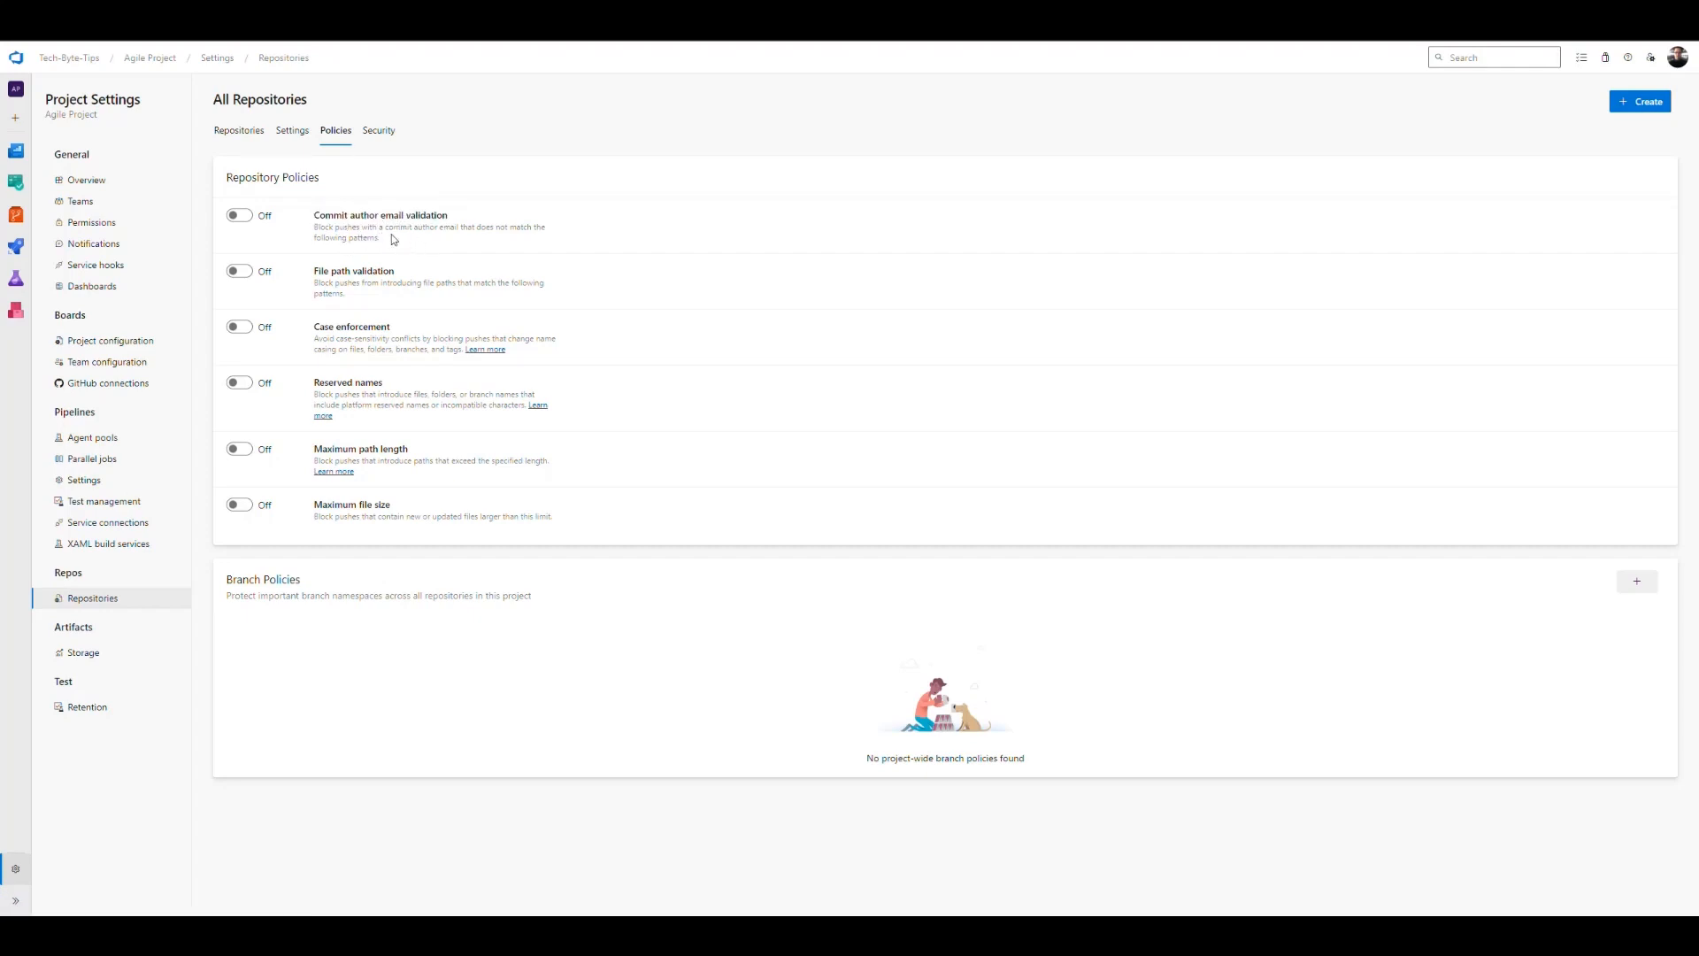
pyautogui.click(238, 215)
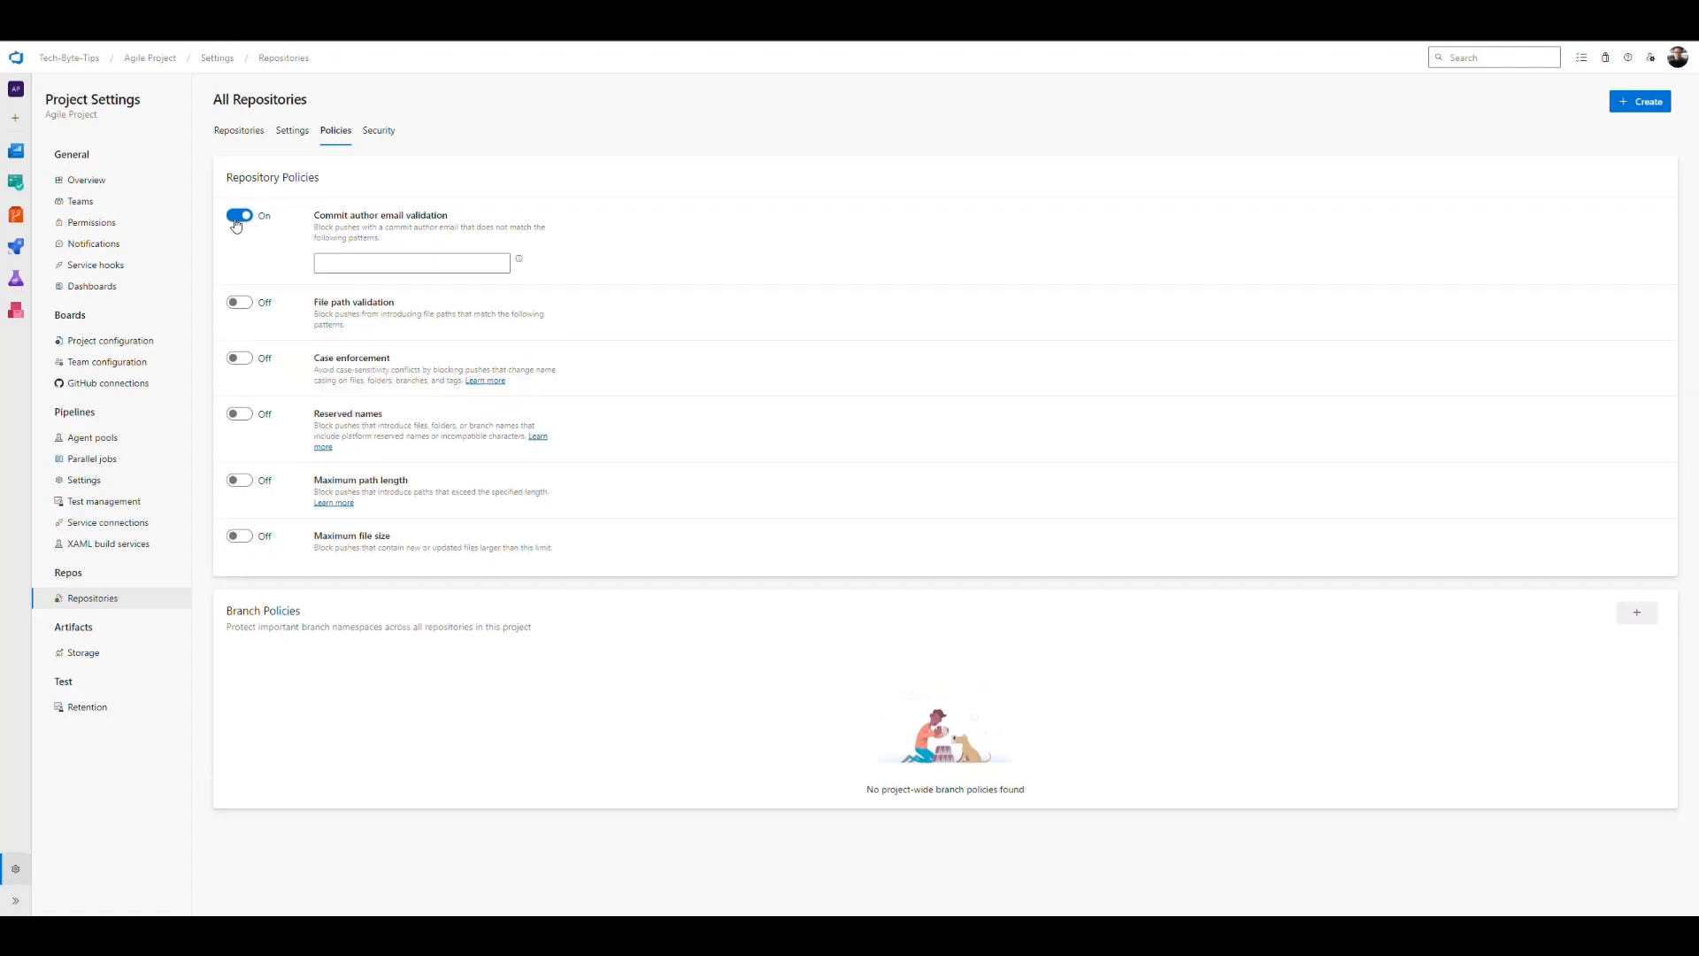
pyautogui.moveTo(519, 264)
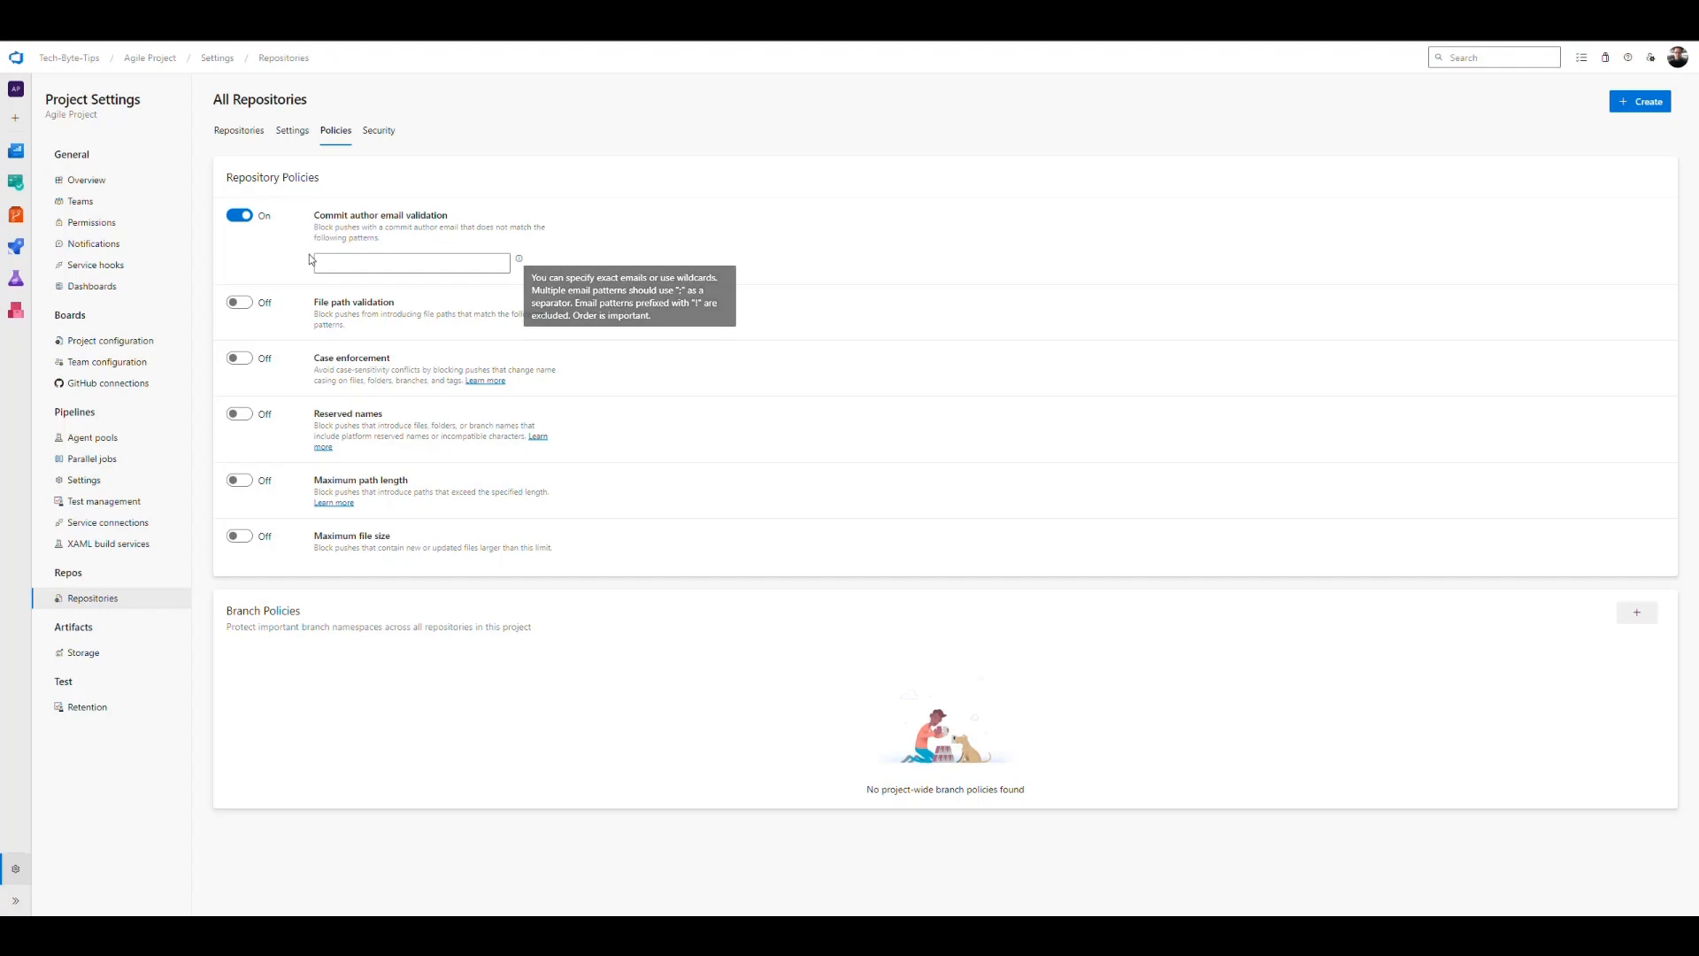
pyautogui.click(239, 215)
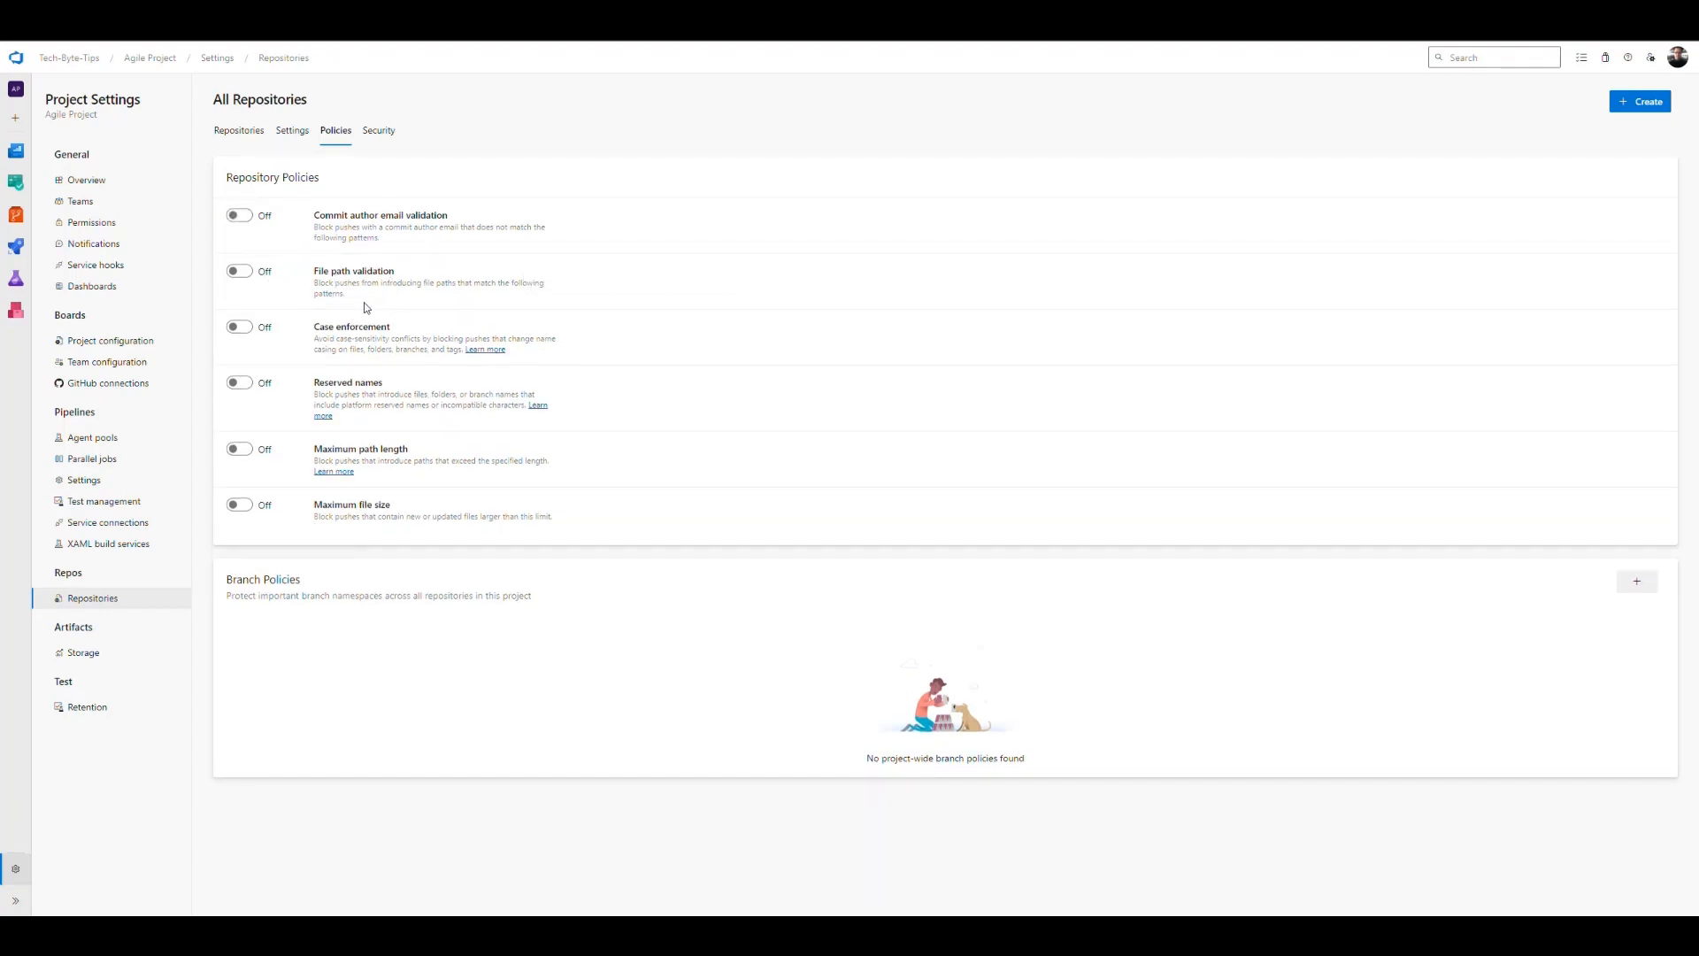
# Step: Try the file path validation, reserved names and maximum path length policies, switching each one on and back off
pyautogui.click(244, 275)
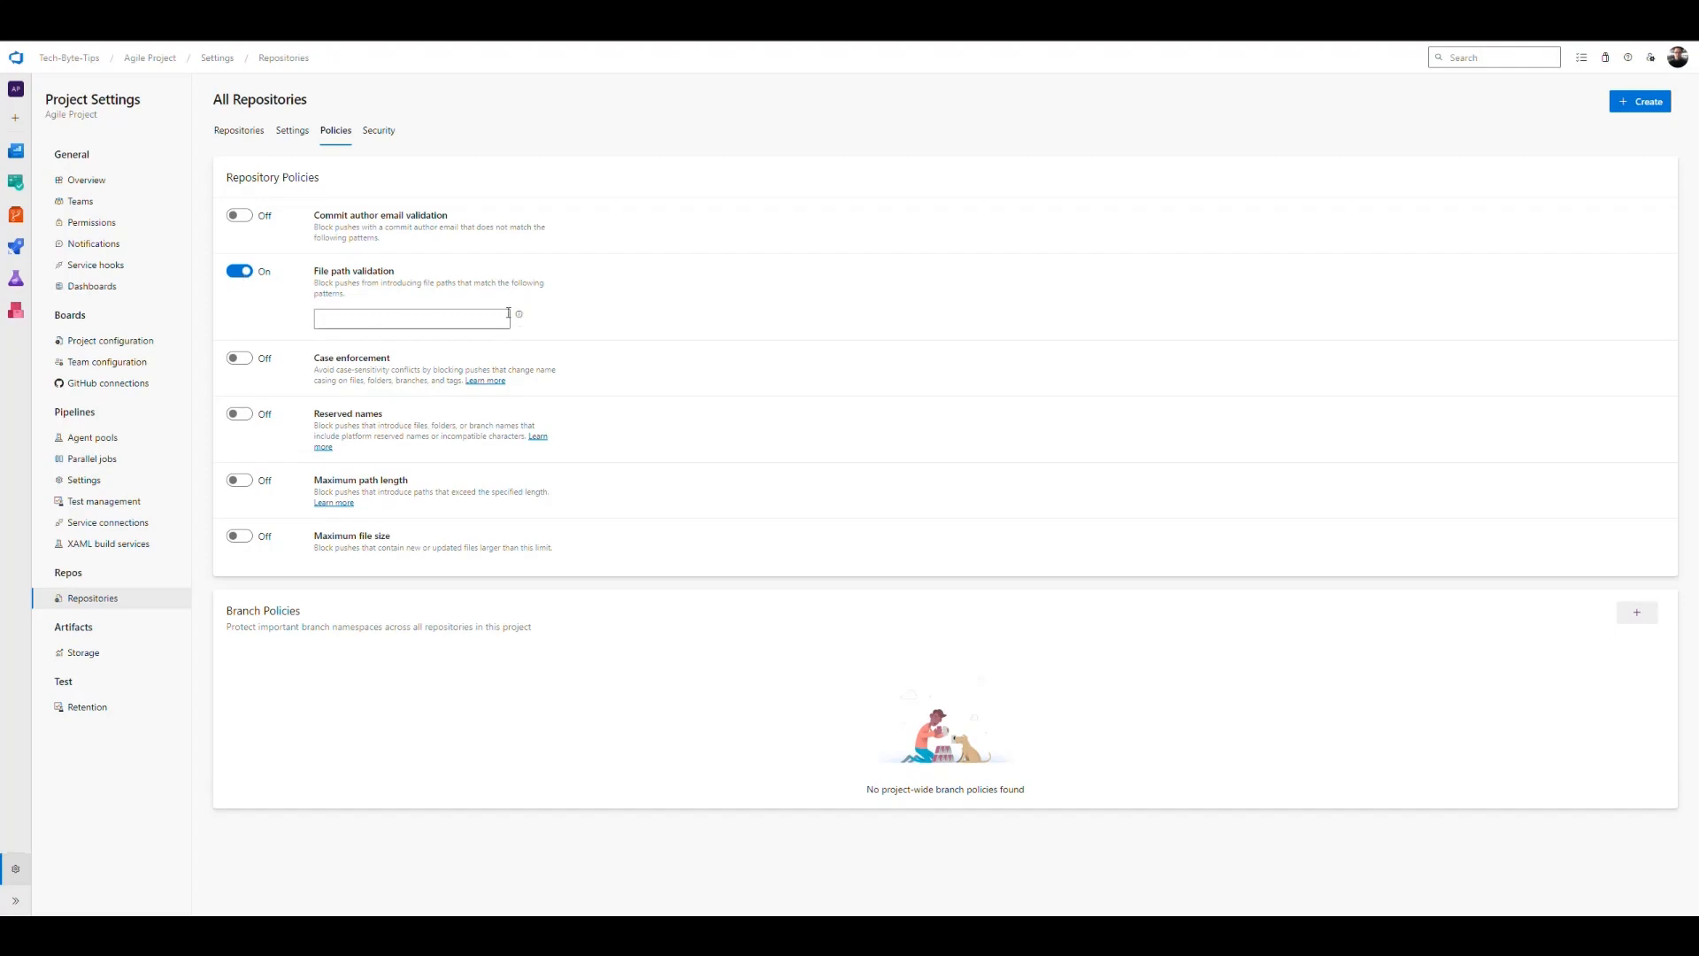
pyautogui.click(252, 276)
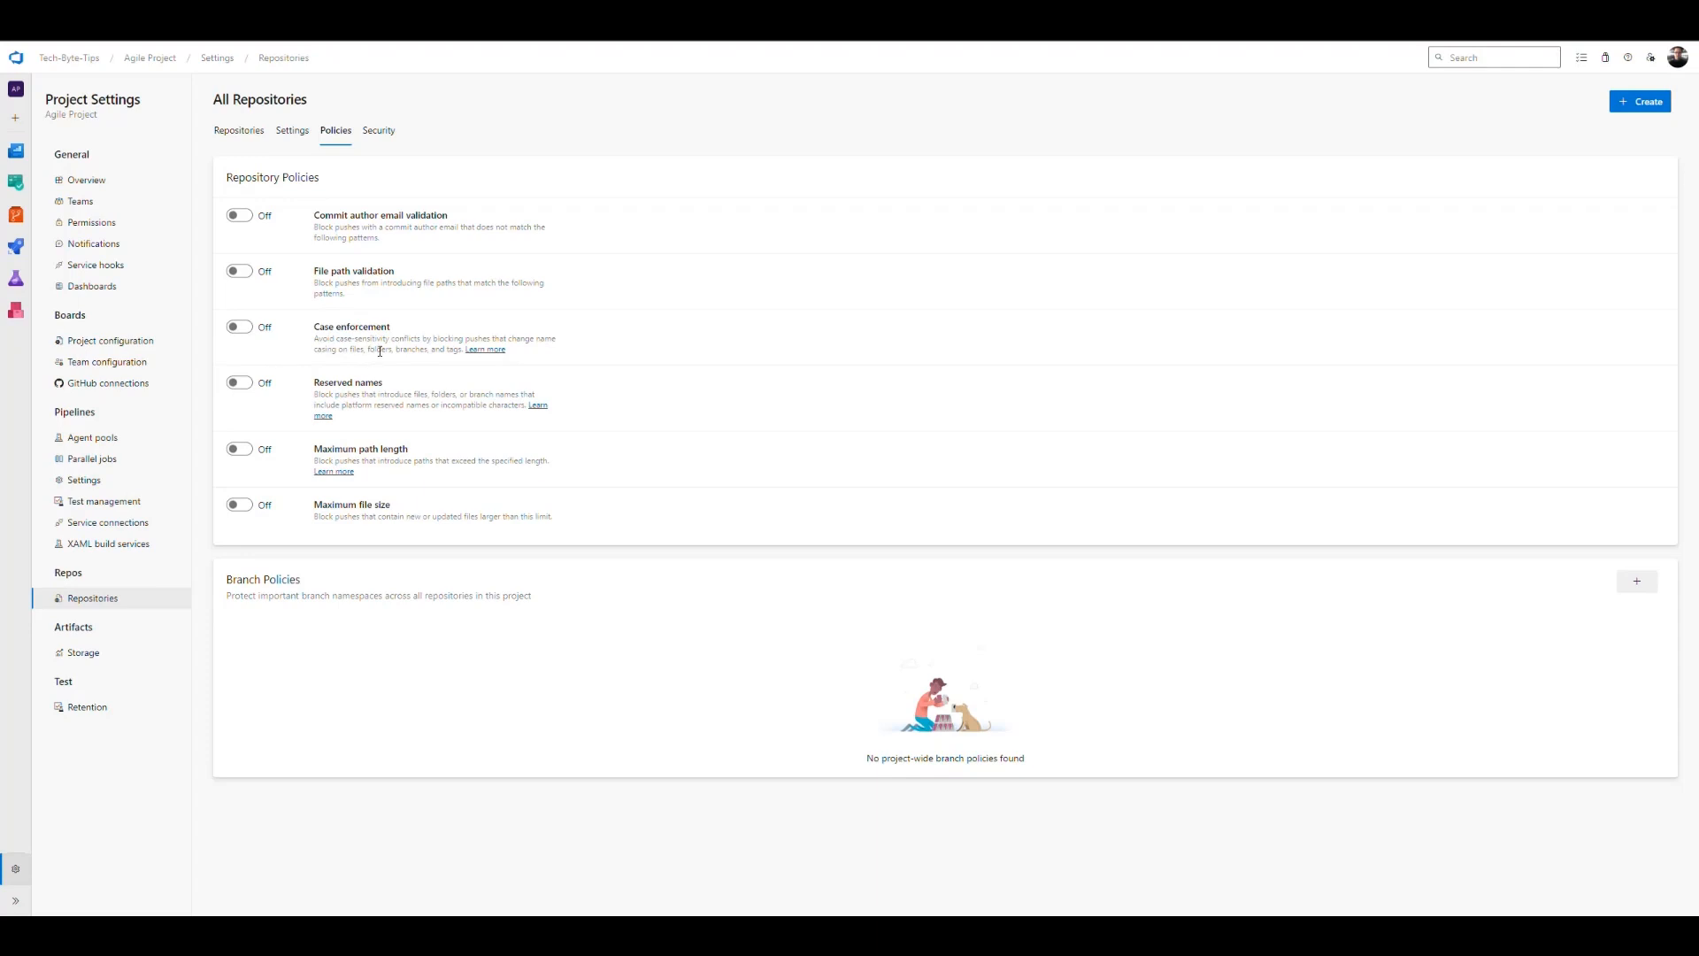
pyautogui.moveTo(419, 340); pyautogui.dragTo(372, 342)
pyautogui.click(427, 343)
pyautogui.click(240, 383)
pyautogui.click(240, 383)
pyautogui.click(237, 452)
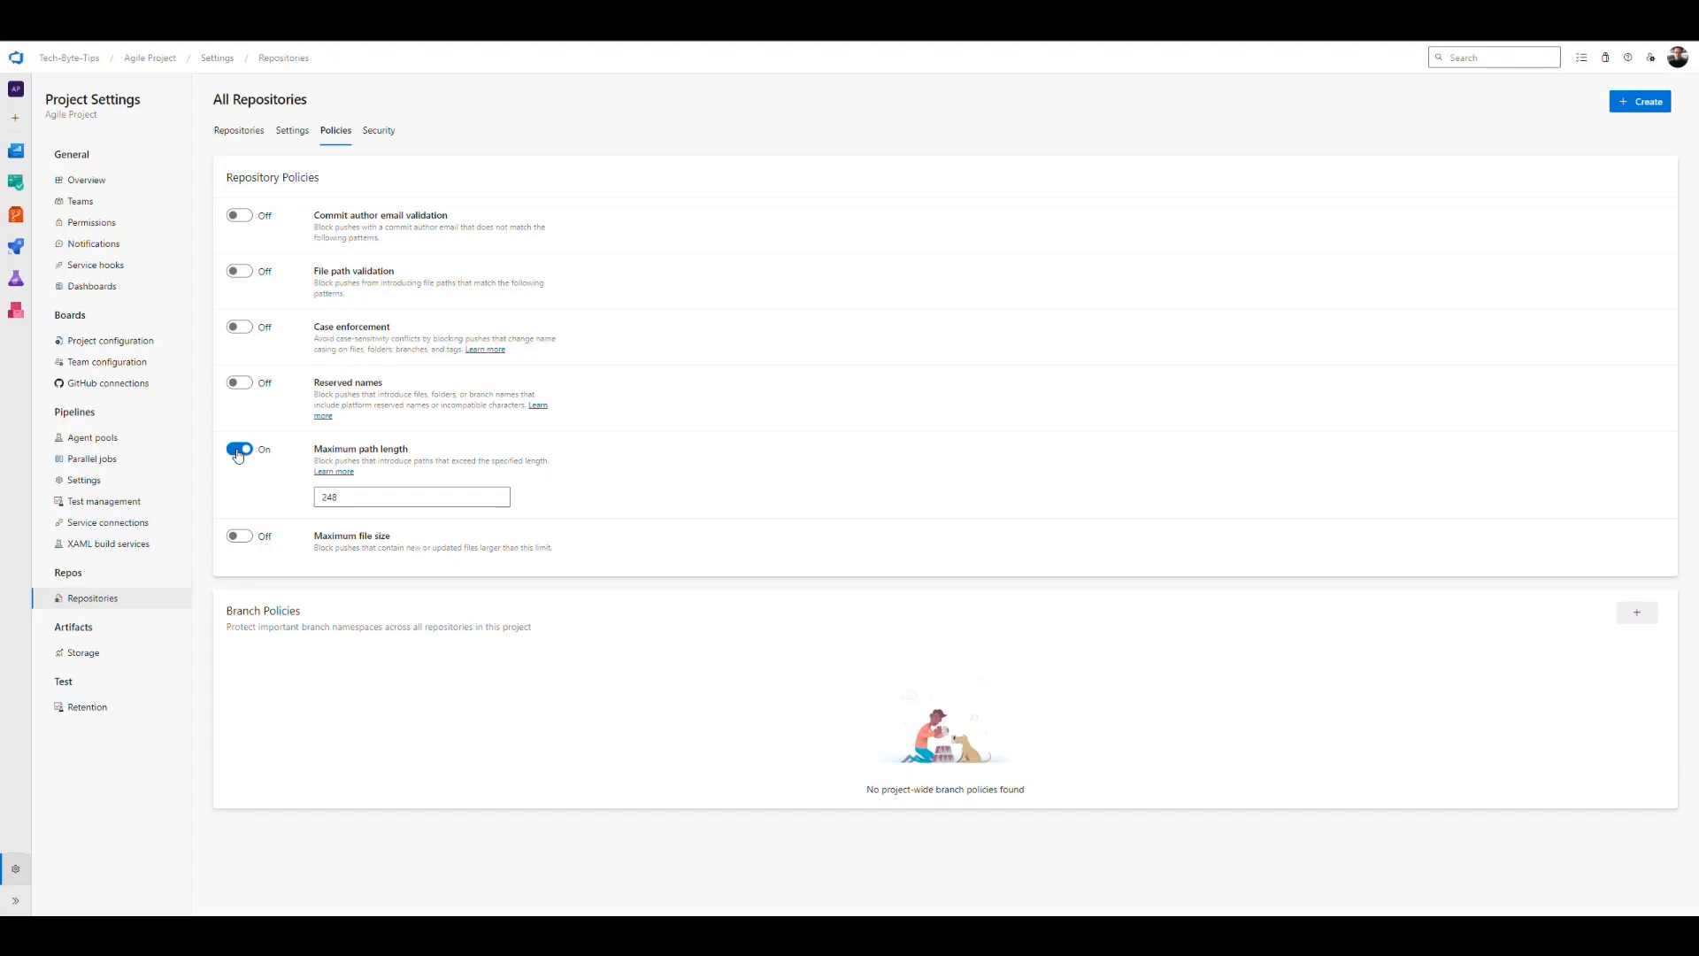
pyautogui.click(238, 453)
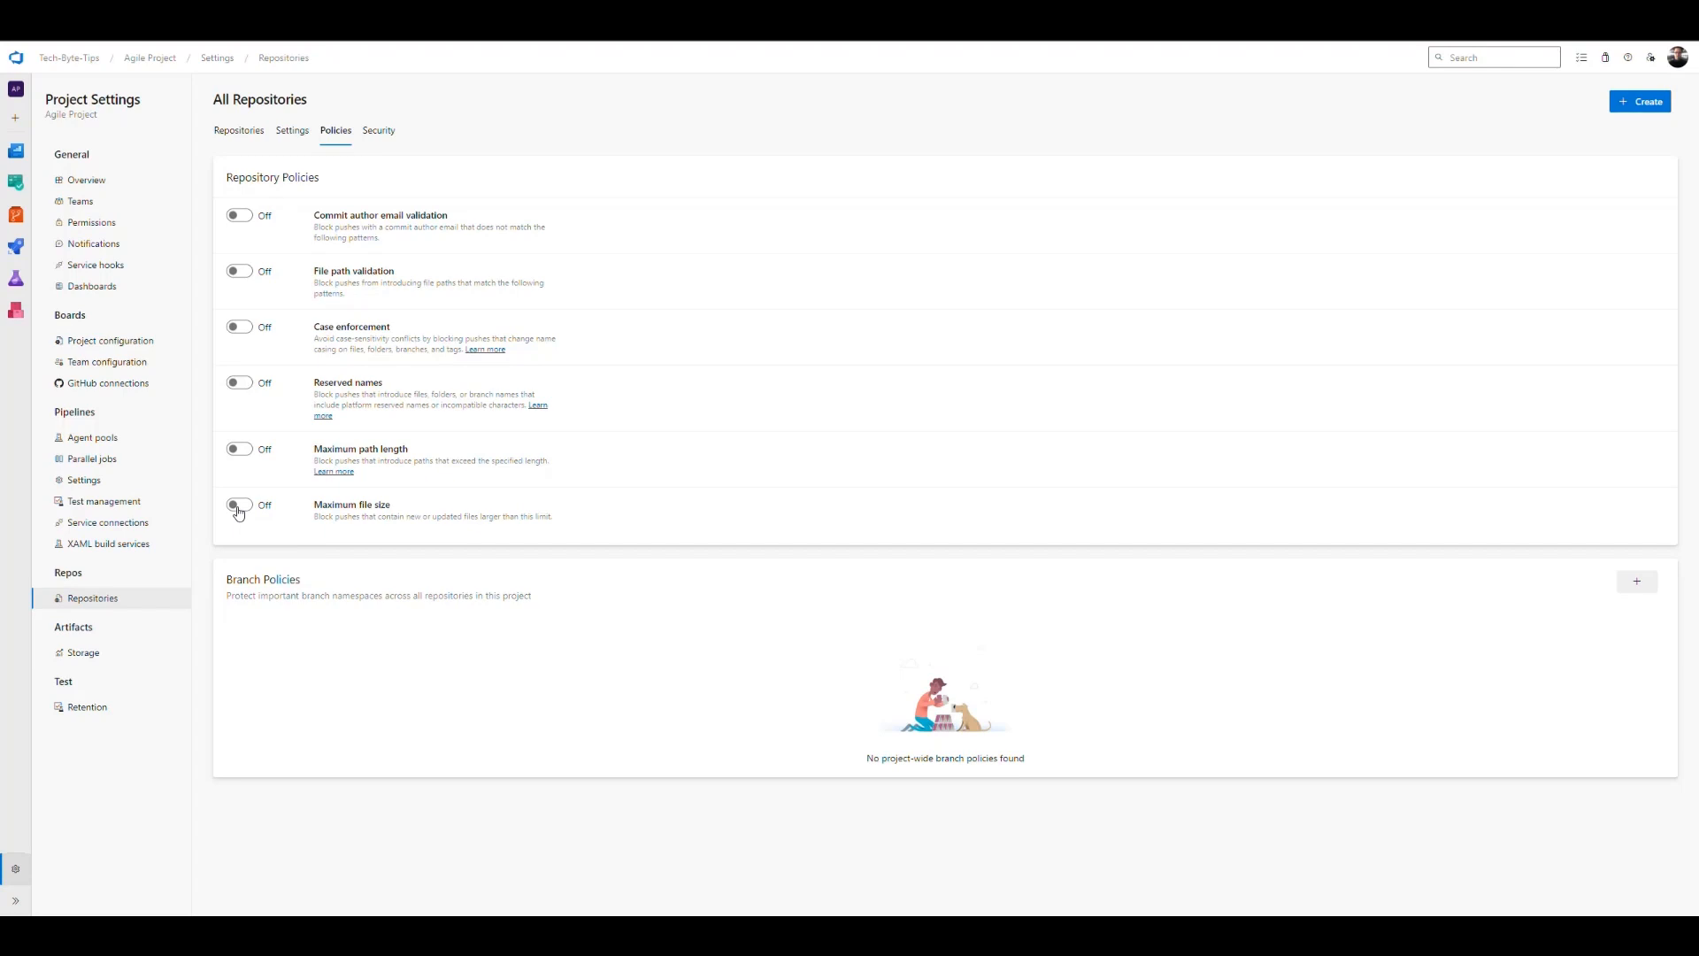
# Step: Review the repository security permissions of the Build Administrators, Contributors, Readers and Project Administrators groups
pyautogui.click(379, 132)
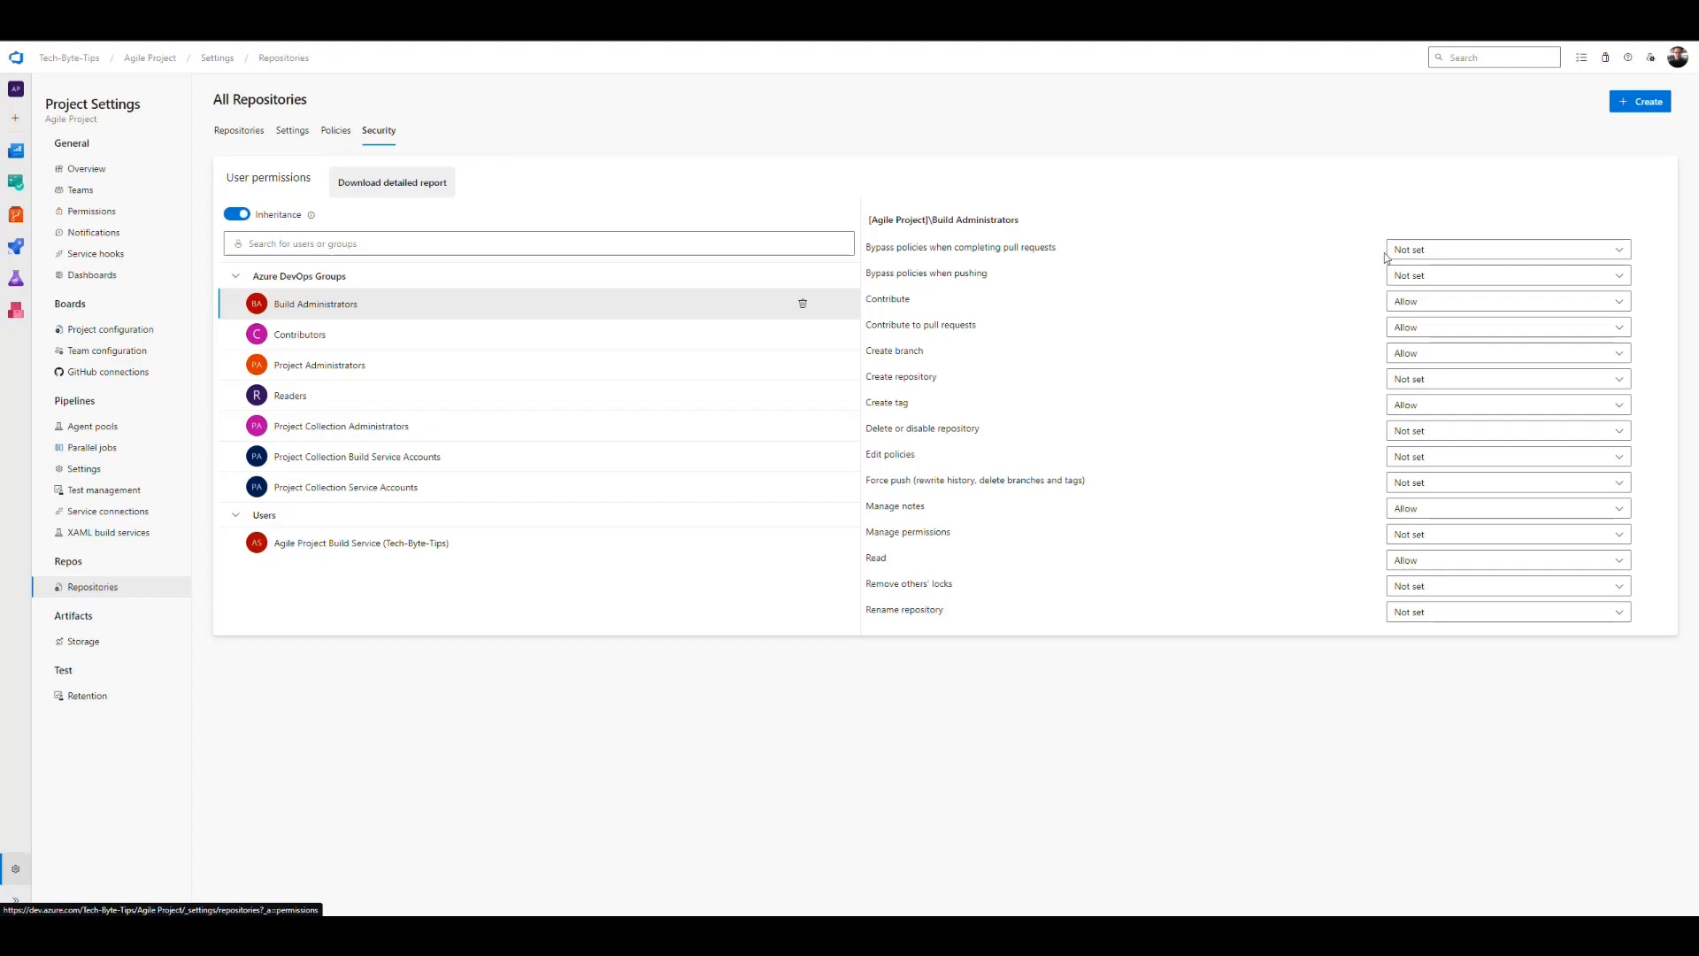
pyautogui.click(1424, 257)
pyautogui.rightClick(1273, 588)
pyautogui.click(1149, 758)
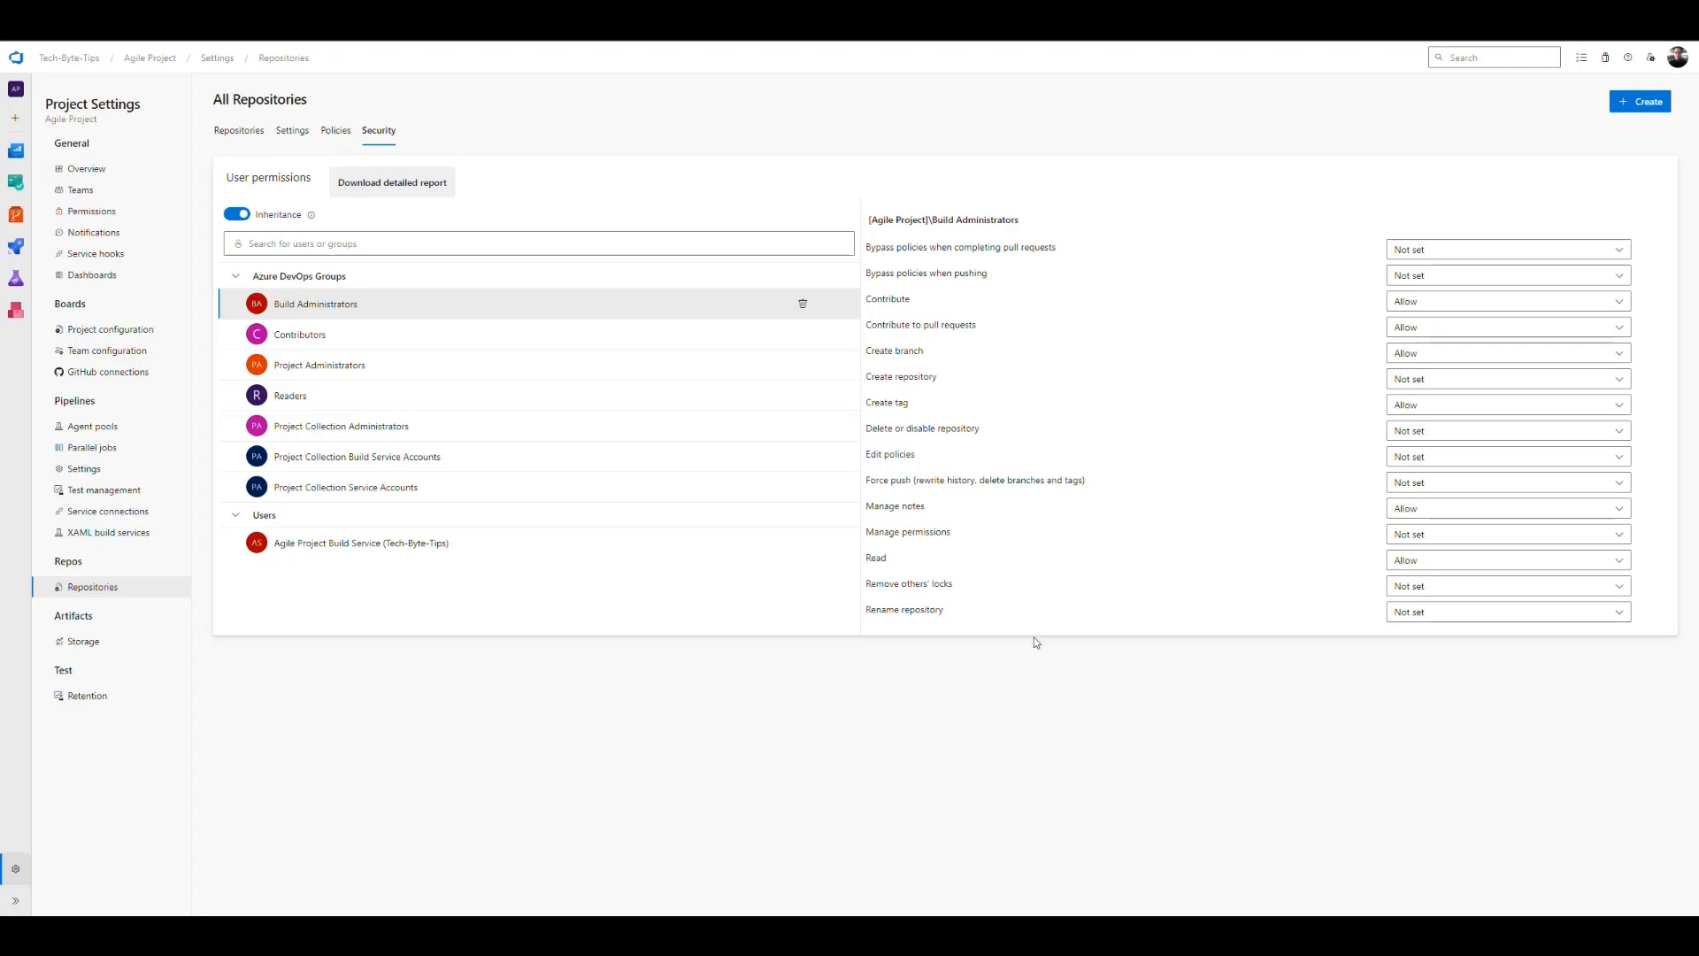
pyautogui.click(334, 341)
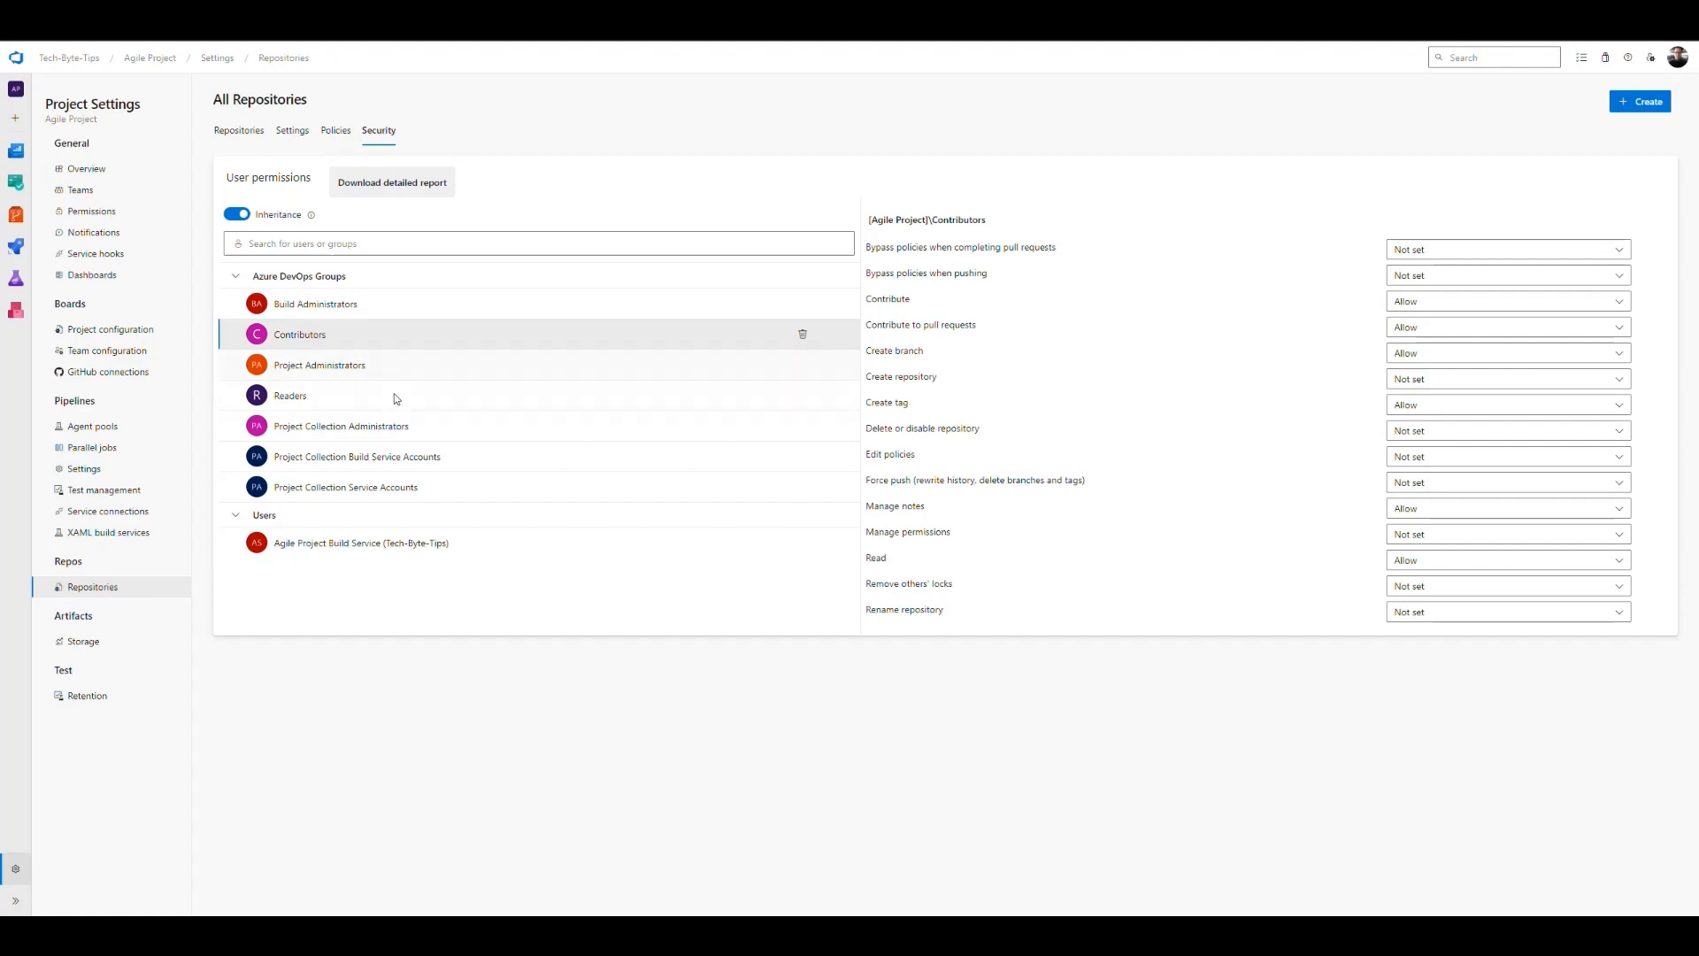
pyautogui.click(316, 398)
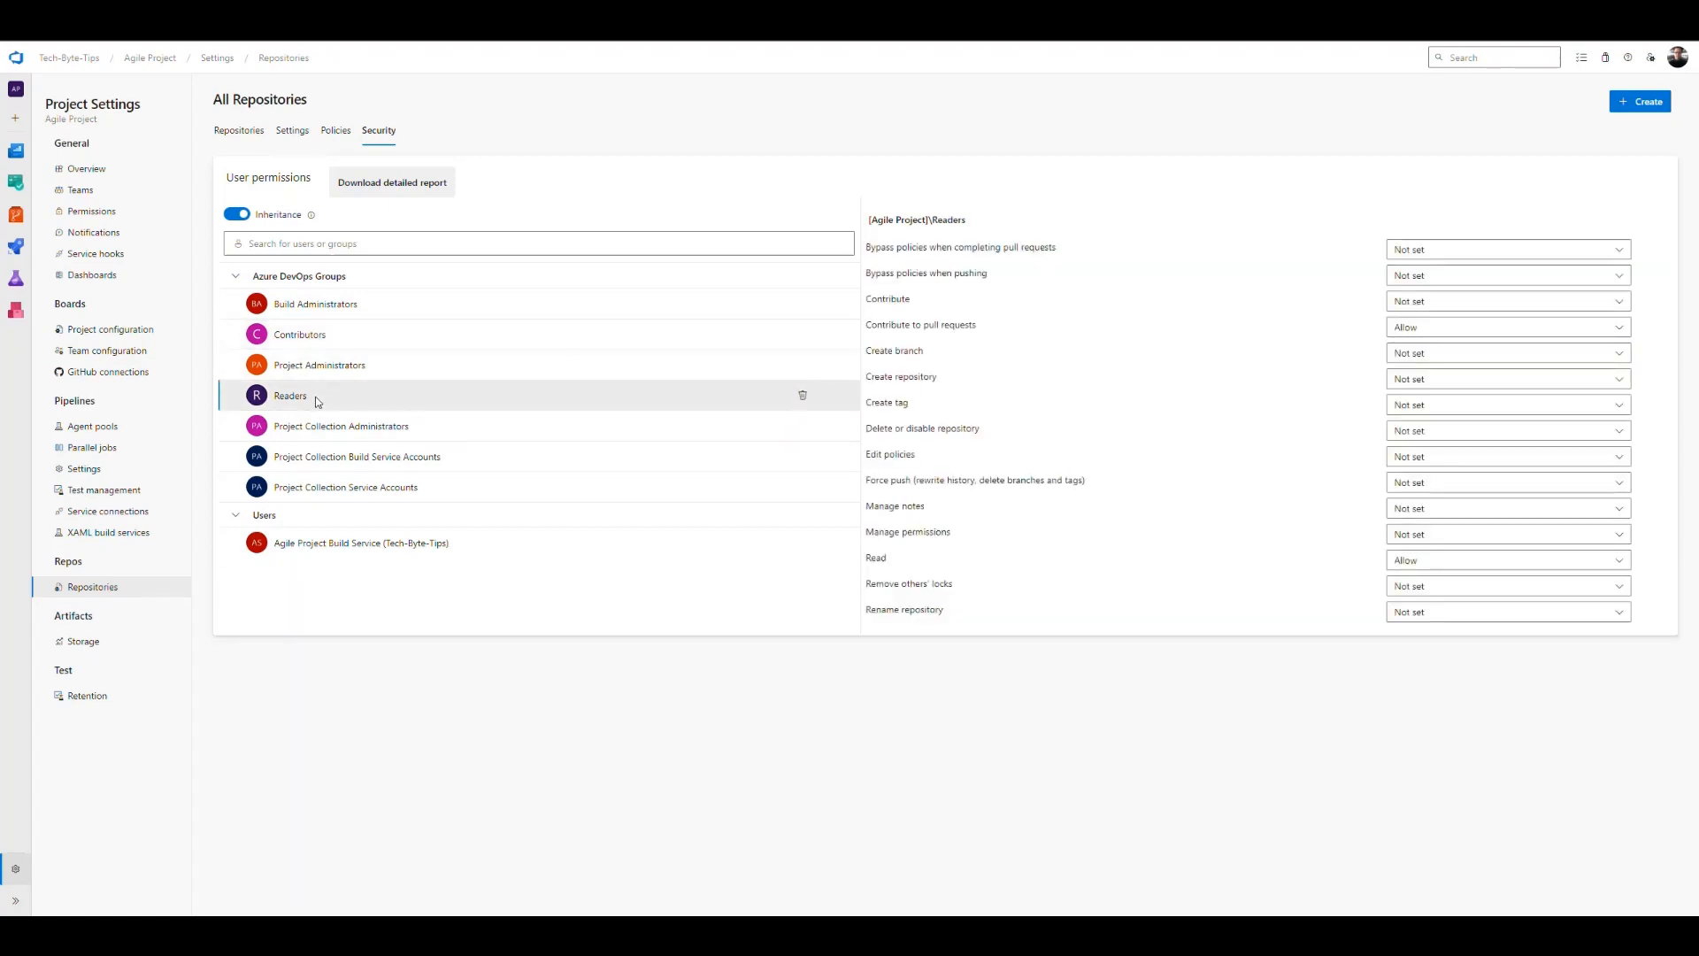
pyautogui.click(373, 366)
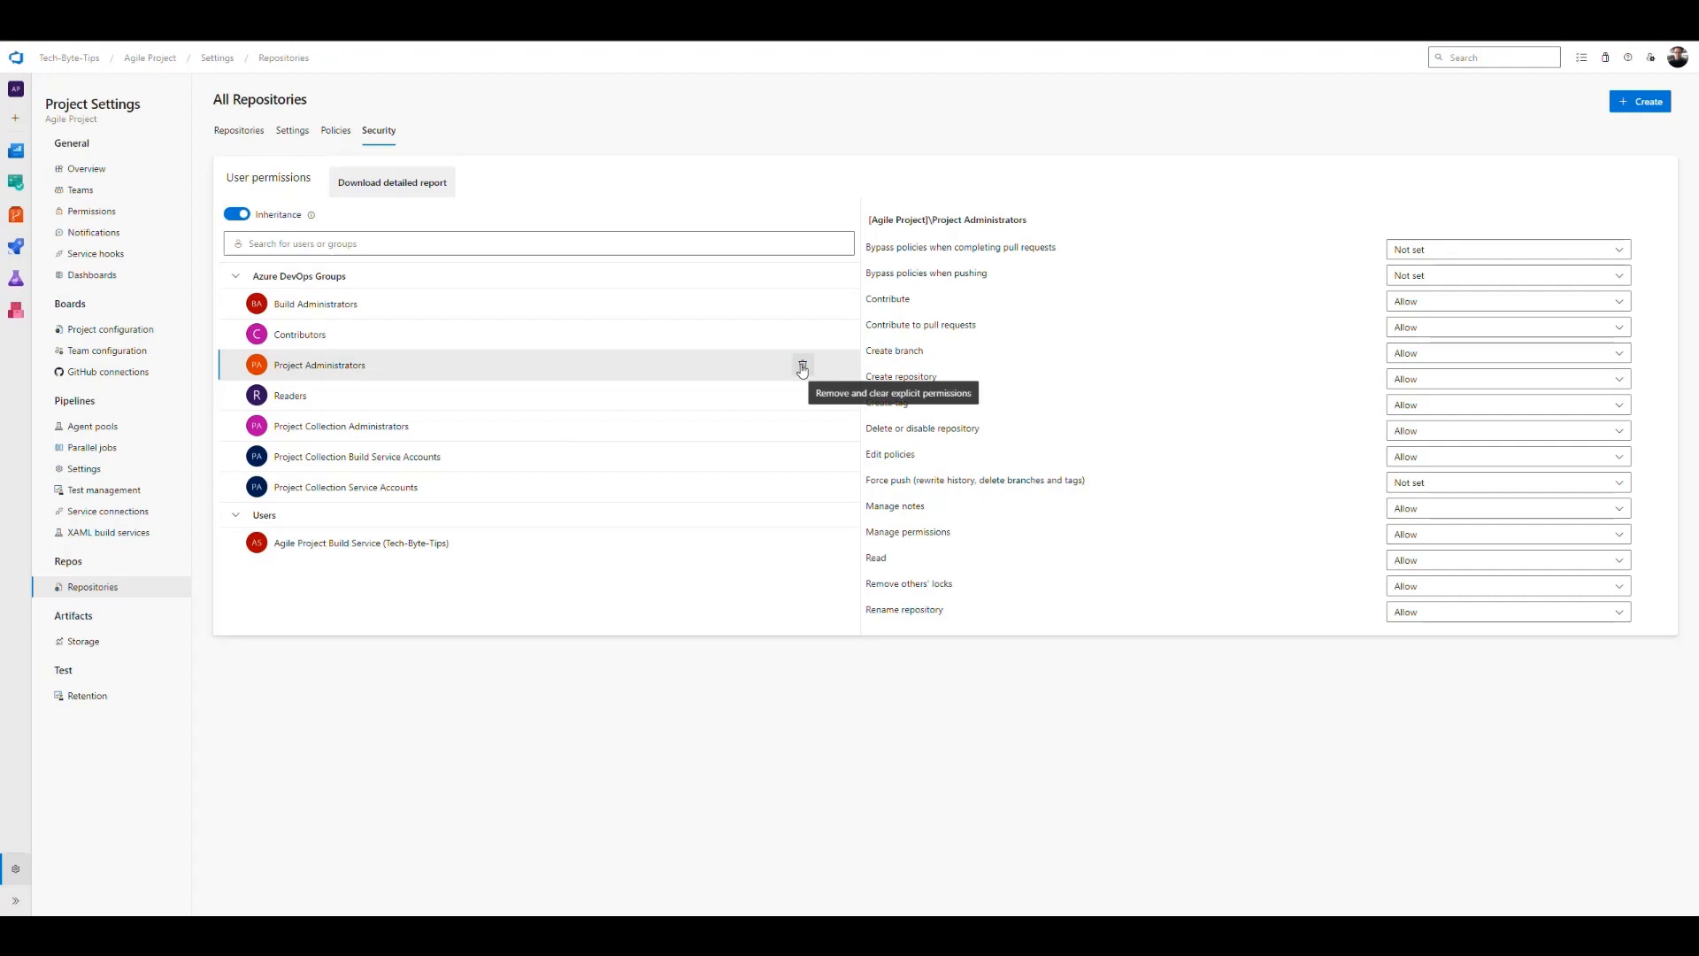
# Step: Review the Agile Project Build Service's permissions and look at the repository creation form, closing it without creating a repository
pyautogui.click(339, 547)
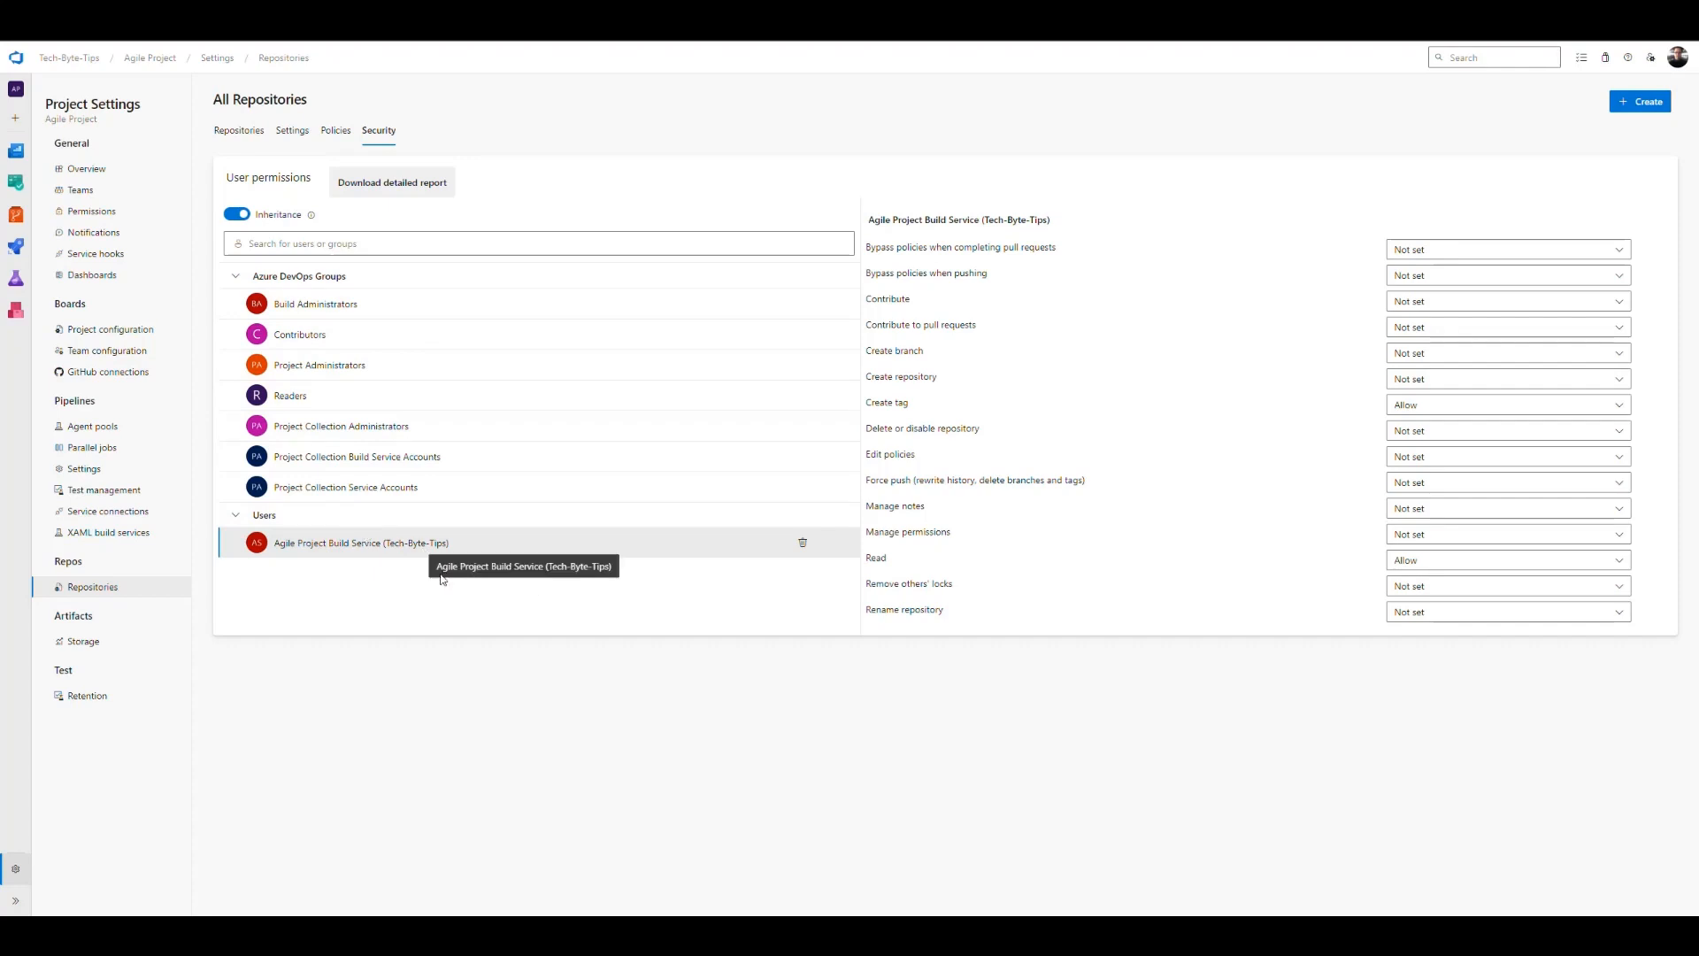
pyautogui.click(1636, 107)
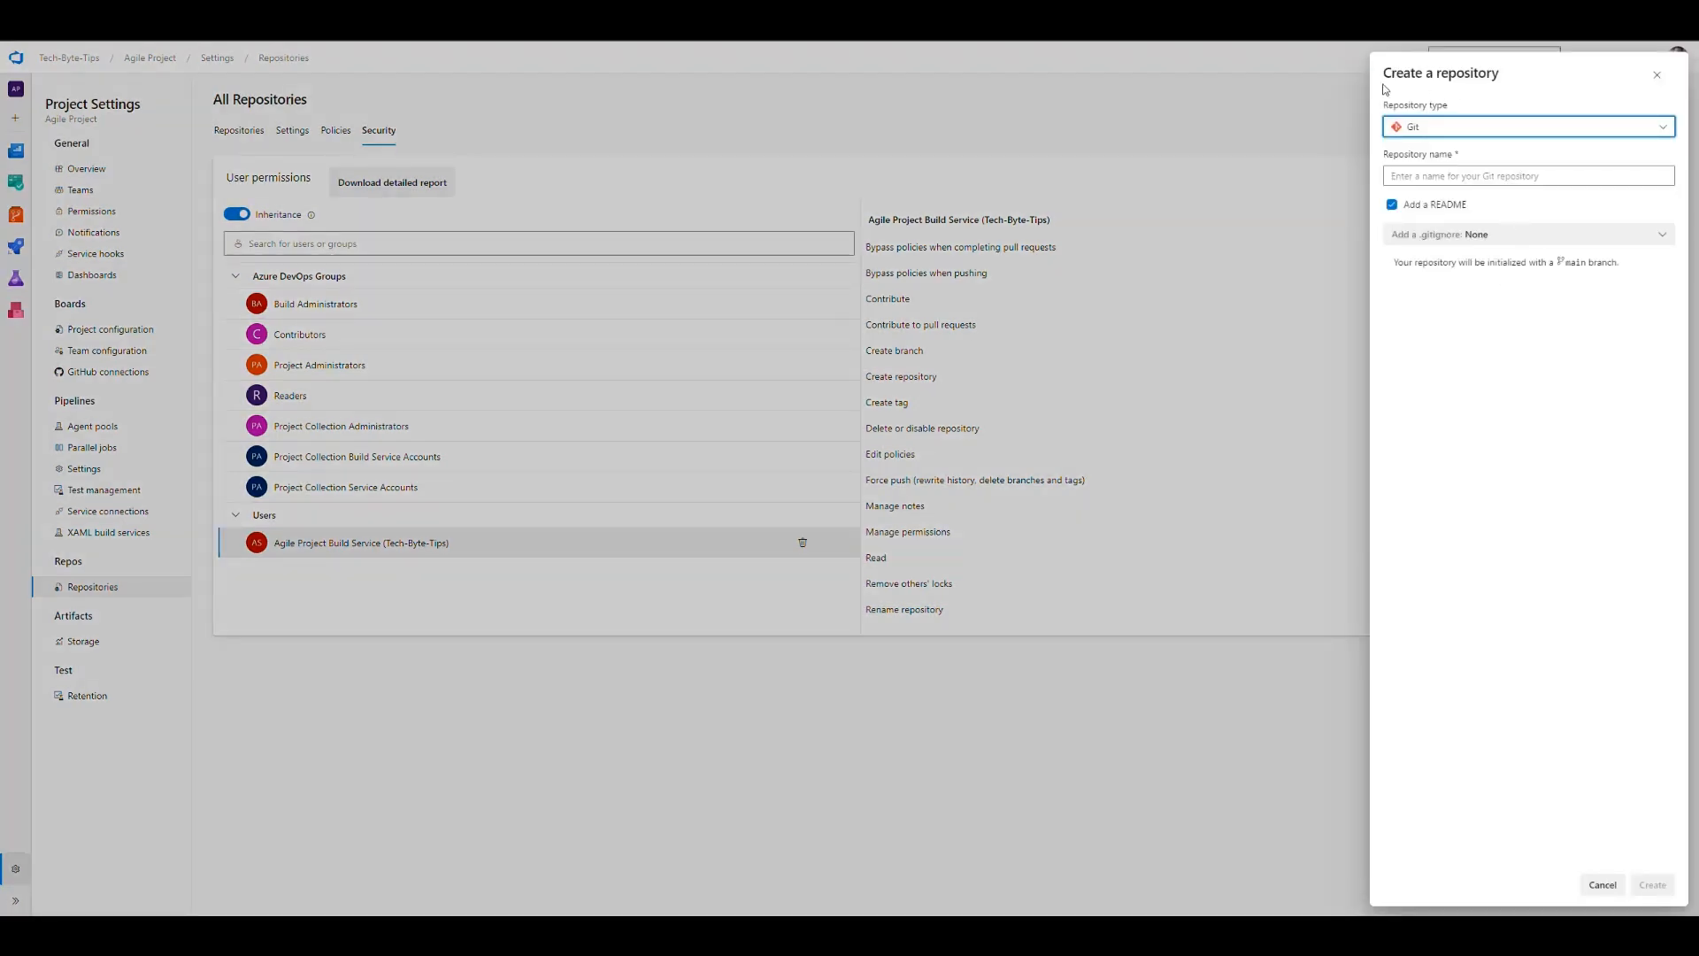
pyautogui.click(1654, 83)
# Step: Open the Agile Project repository from the list of all repositories and review its own settings and policies
pyautogui.click(238, 133)
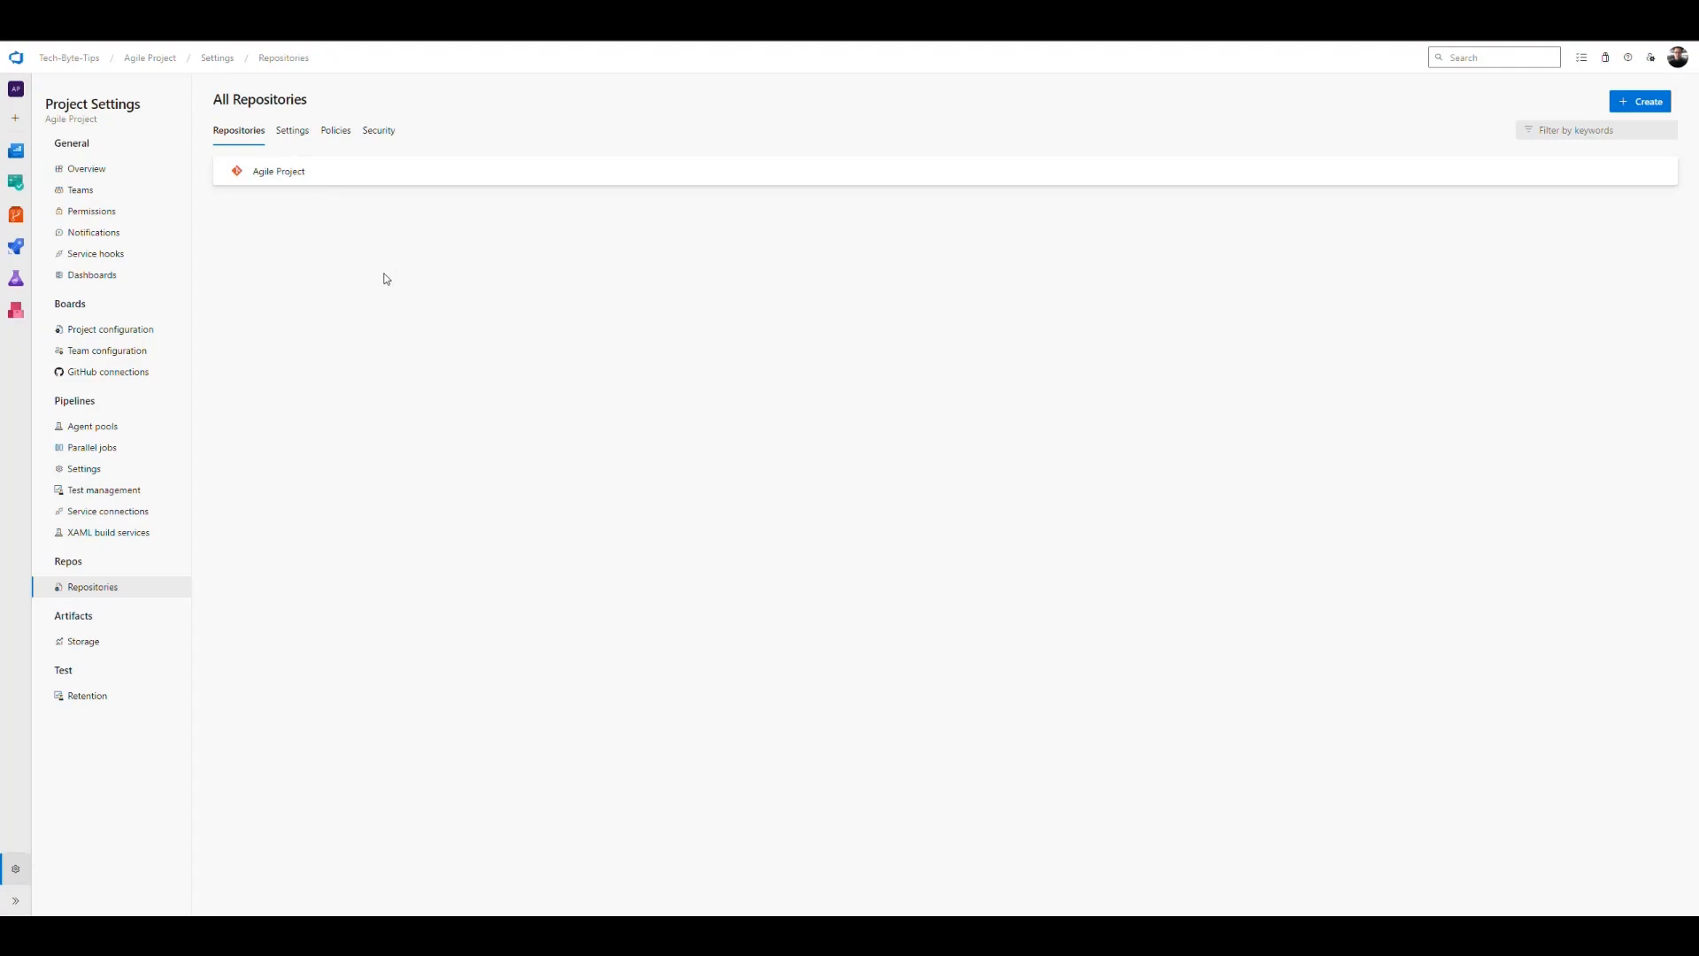
pyautogui.click(296, 172)
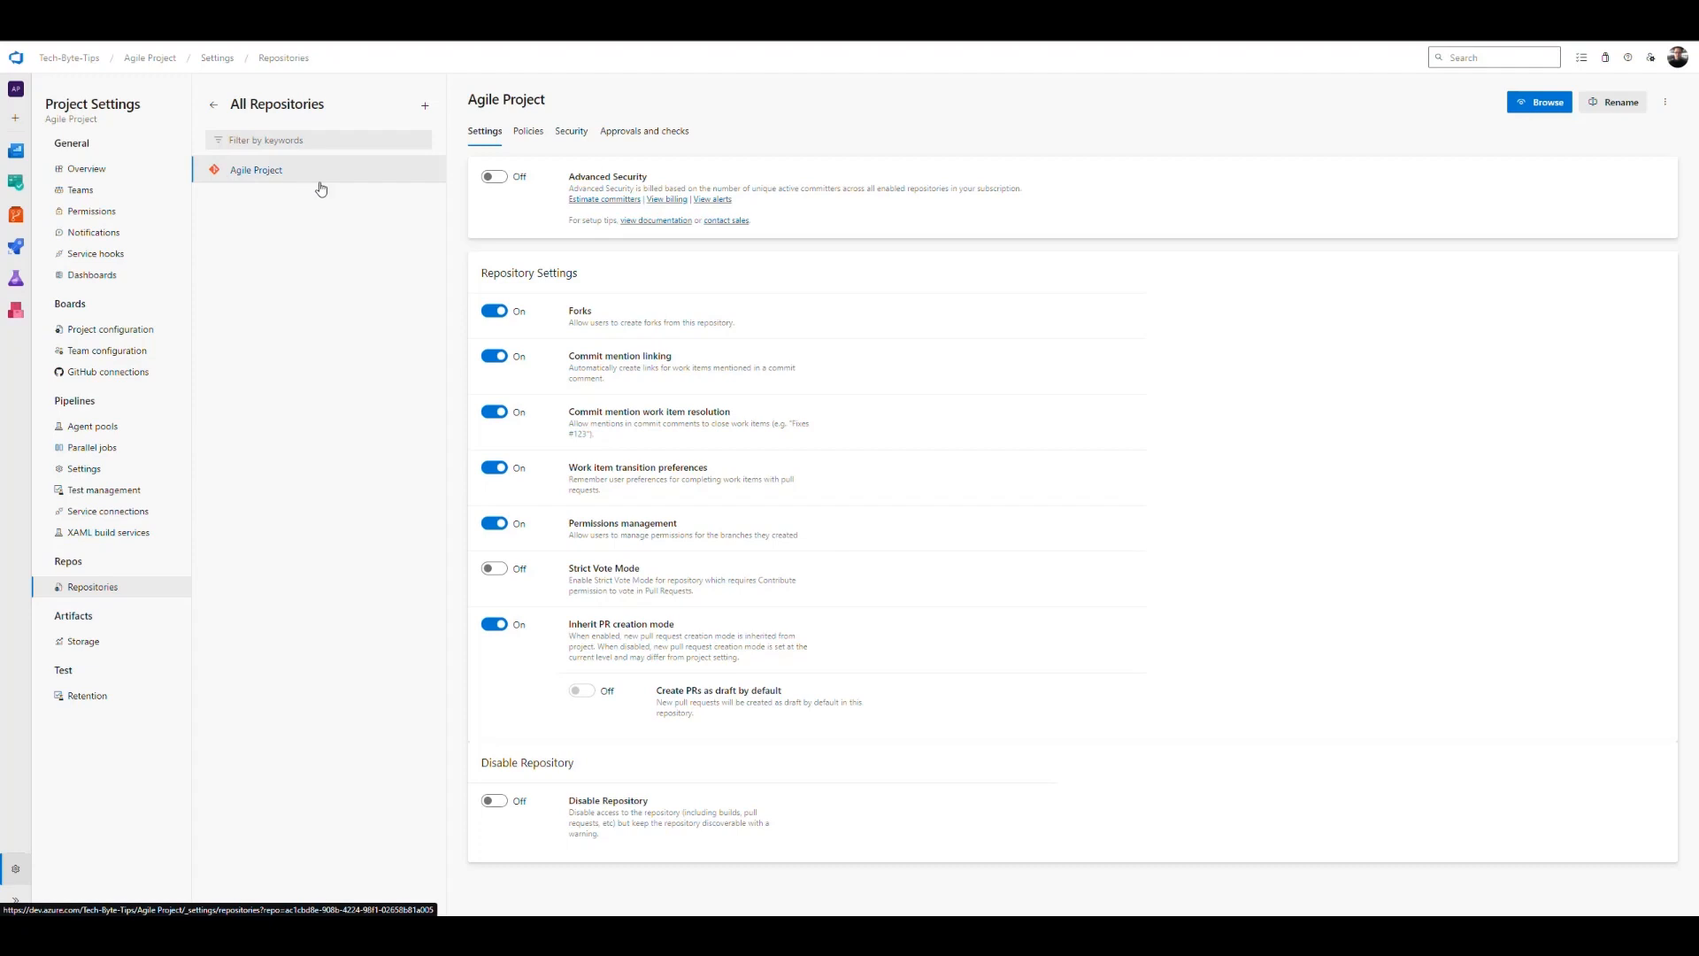
pyautogui.click(528, 132)
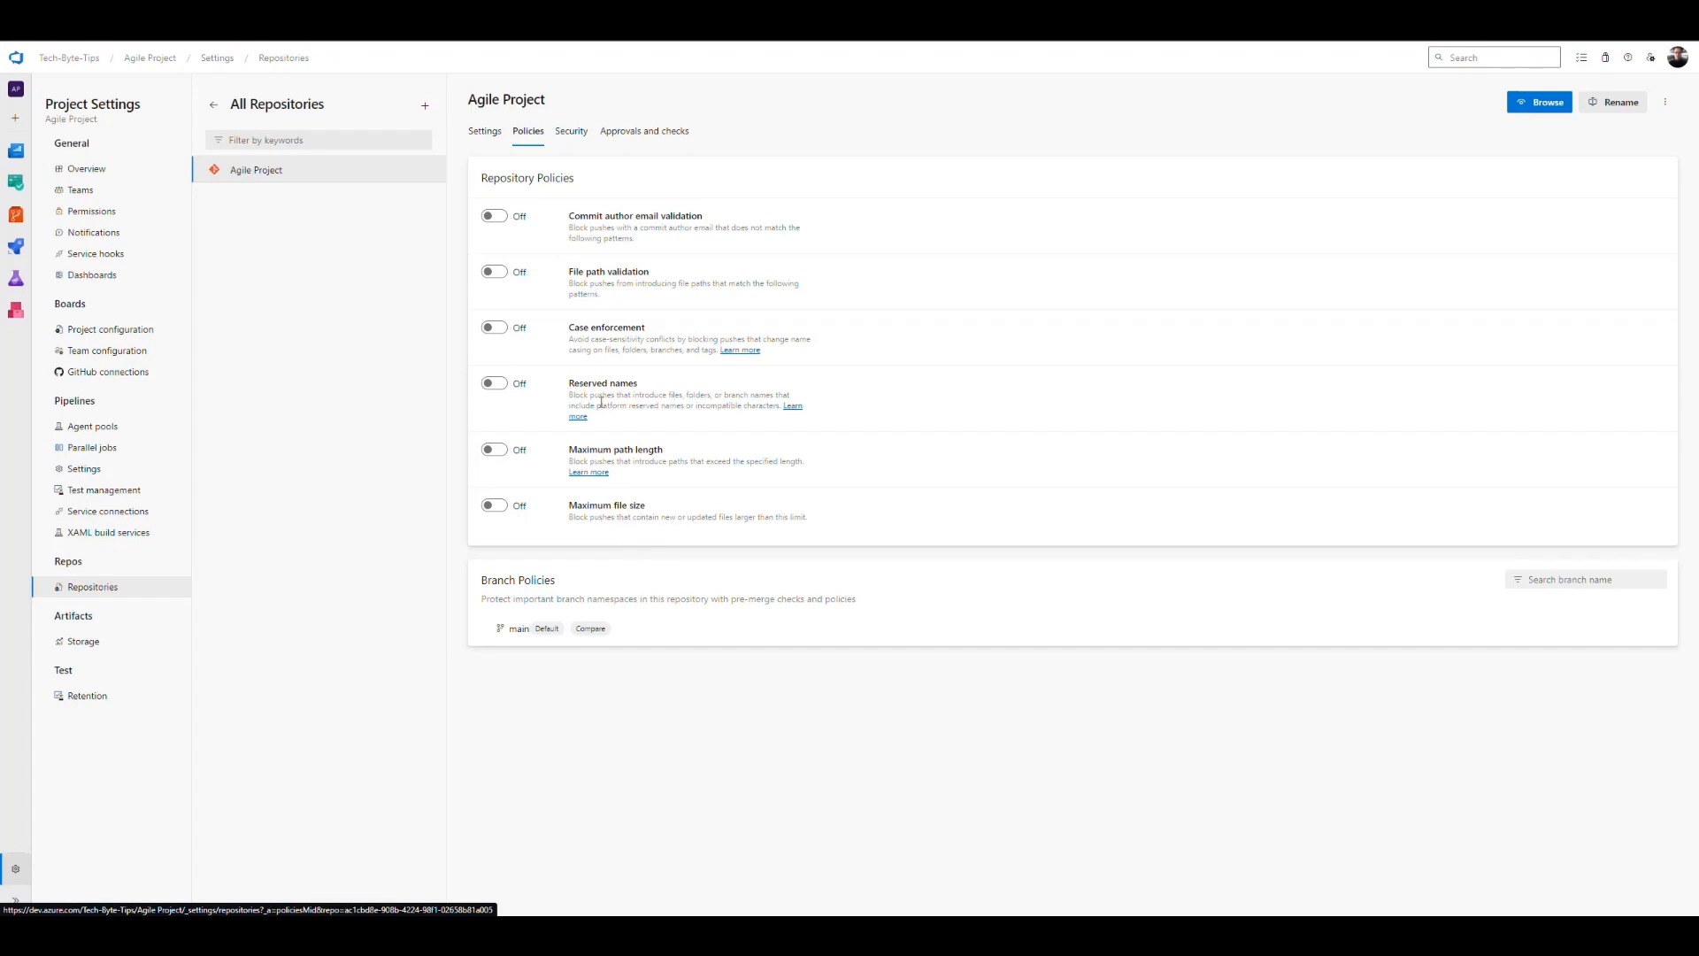
# Step: Review the Agile Project repository's security permissions for the individual user and the project build service
pyautogui.click(571, 131)
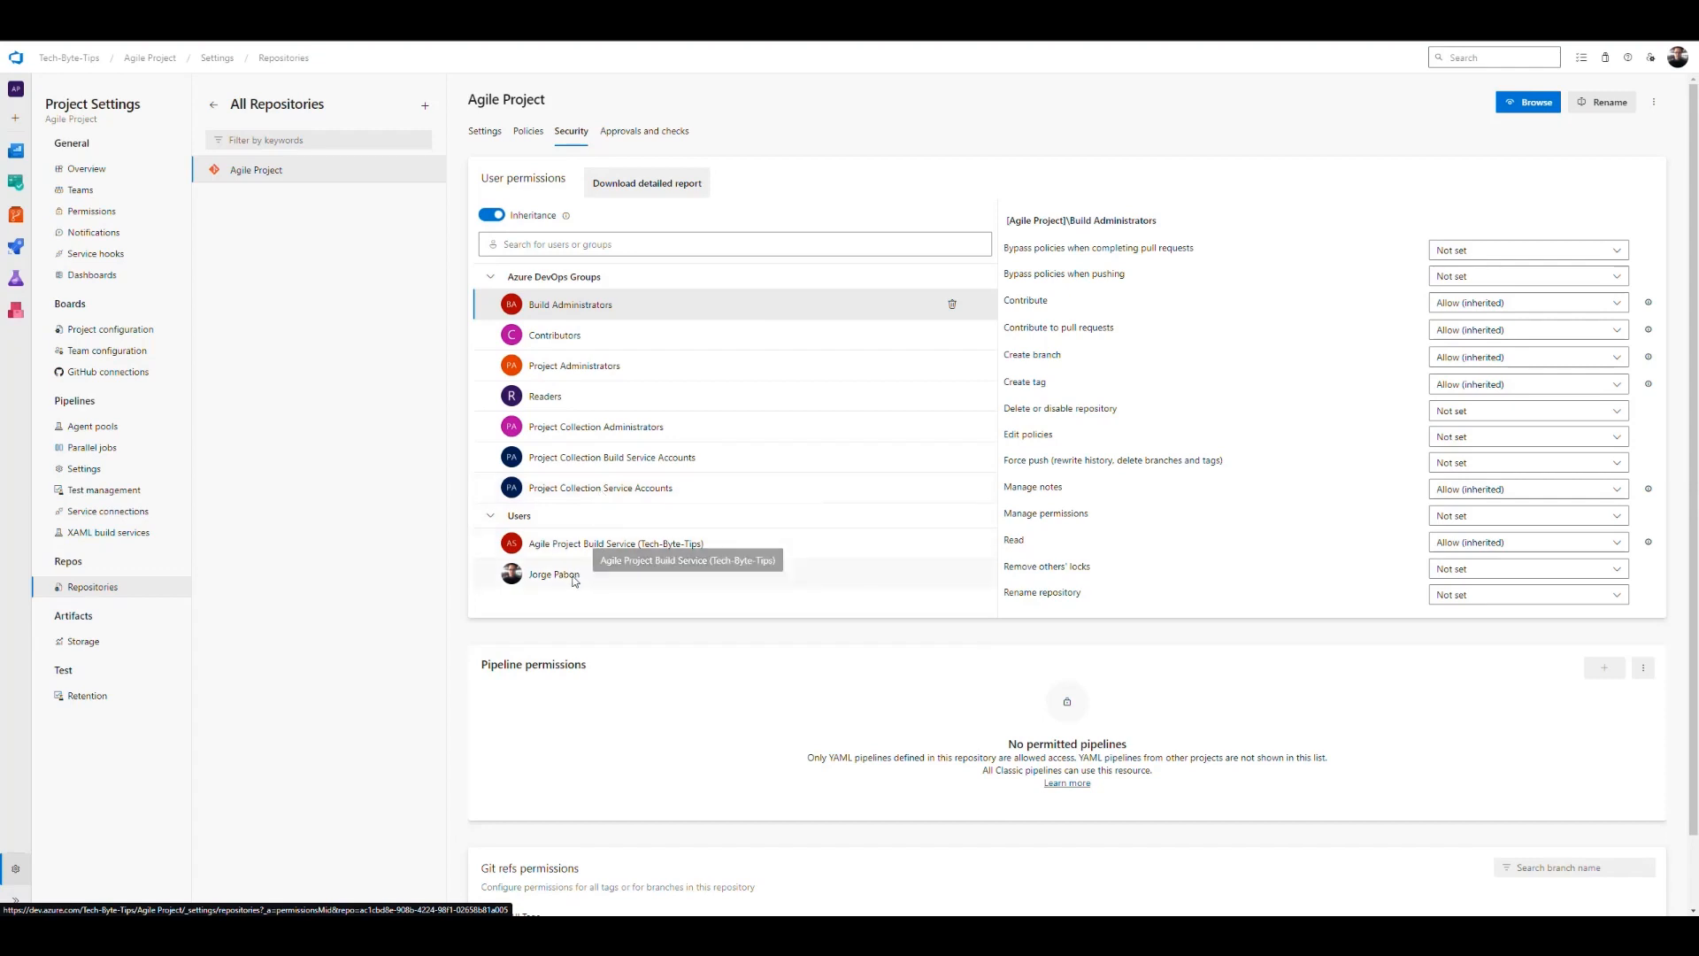
pyautogui.click(611, 585)
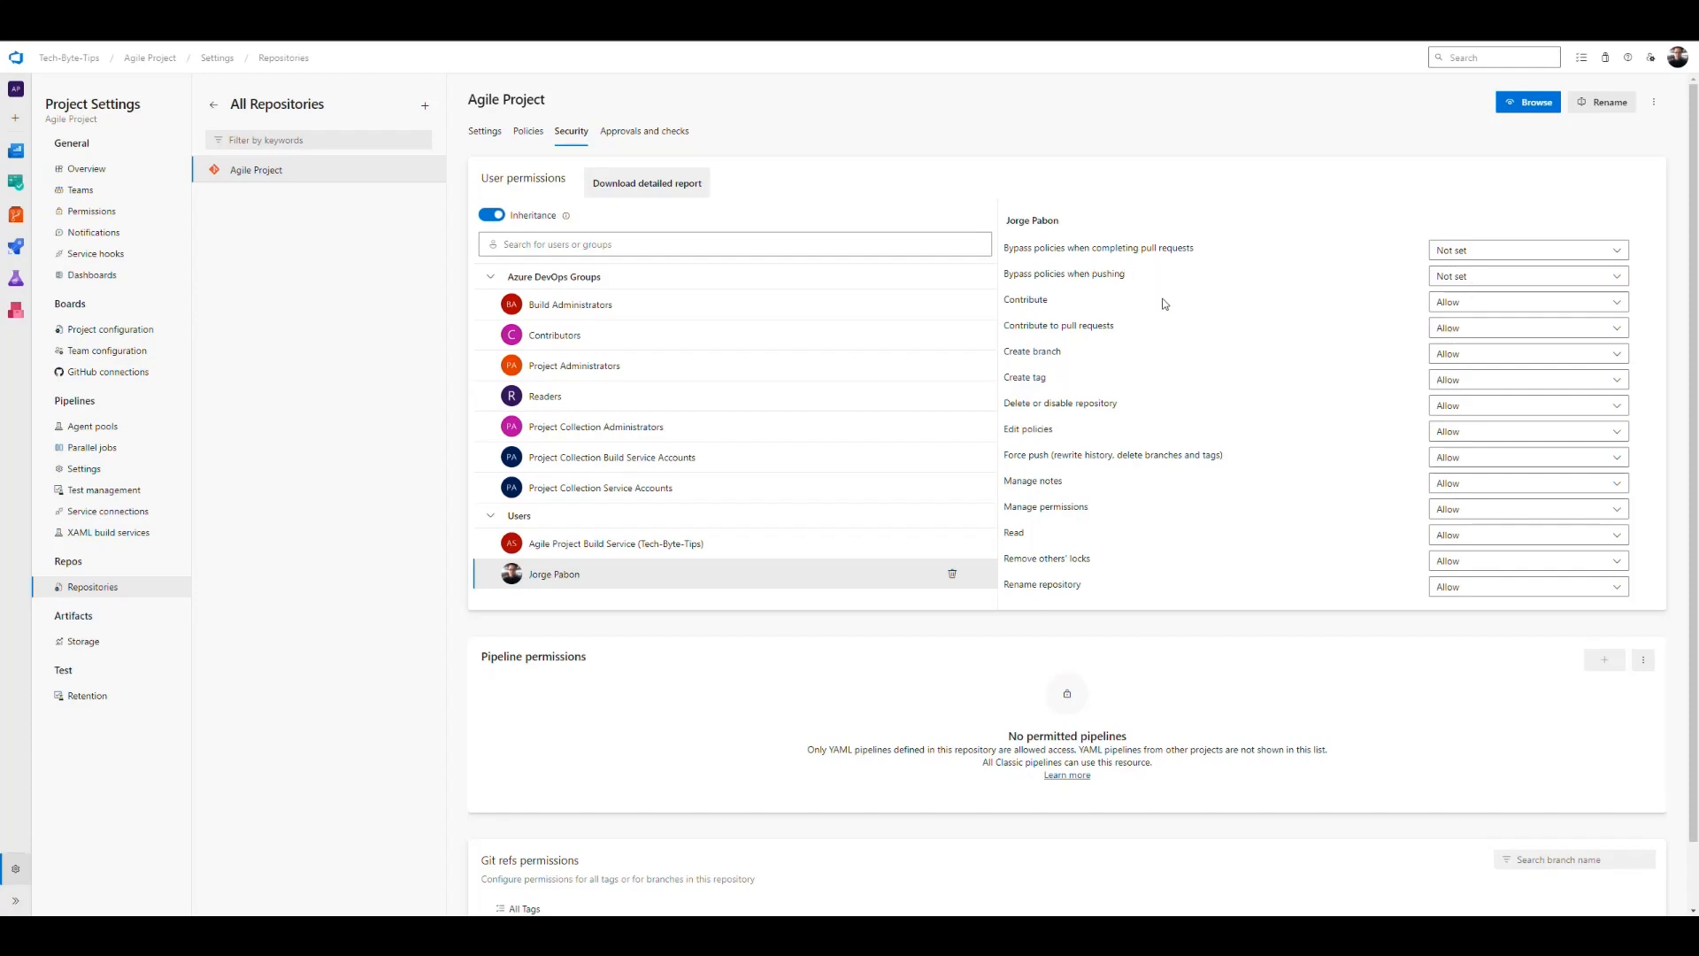
pyautogui.click(735, 550)
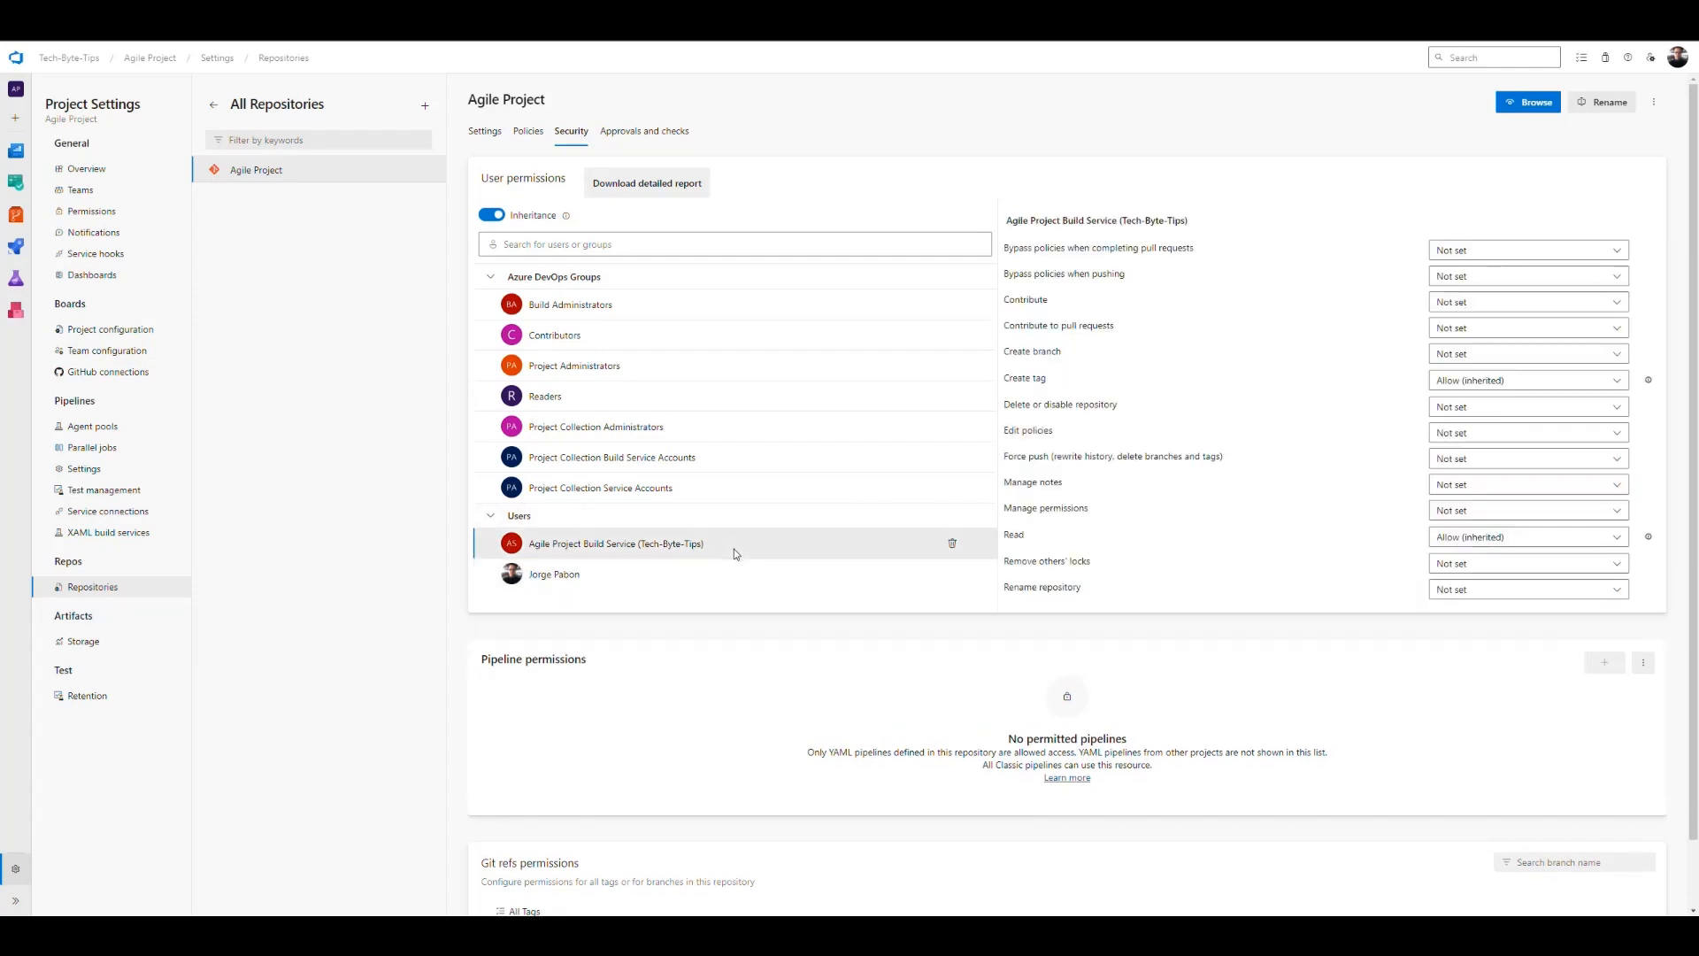
pyautogui.click(732, 575)
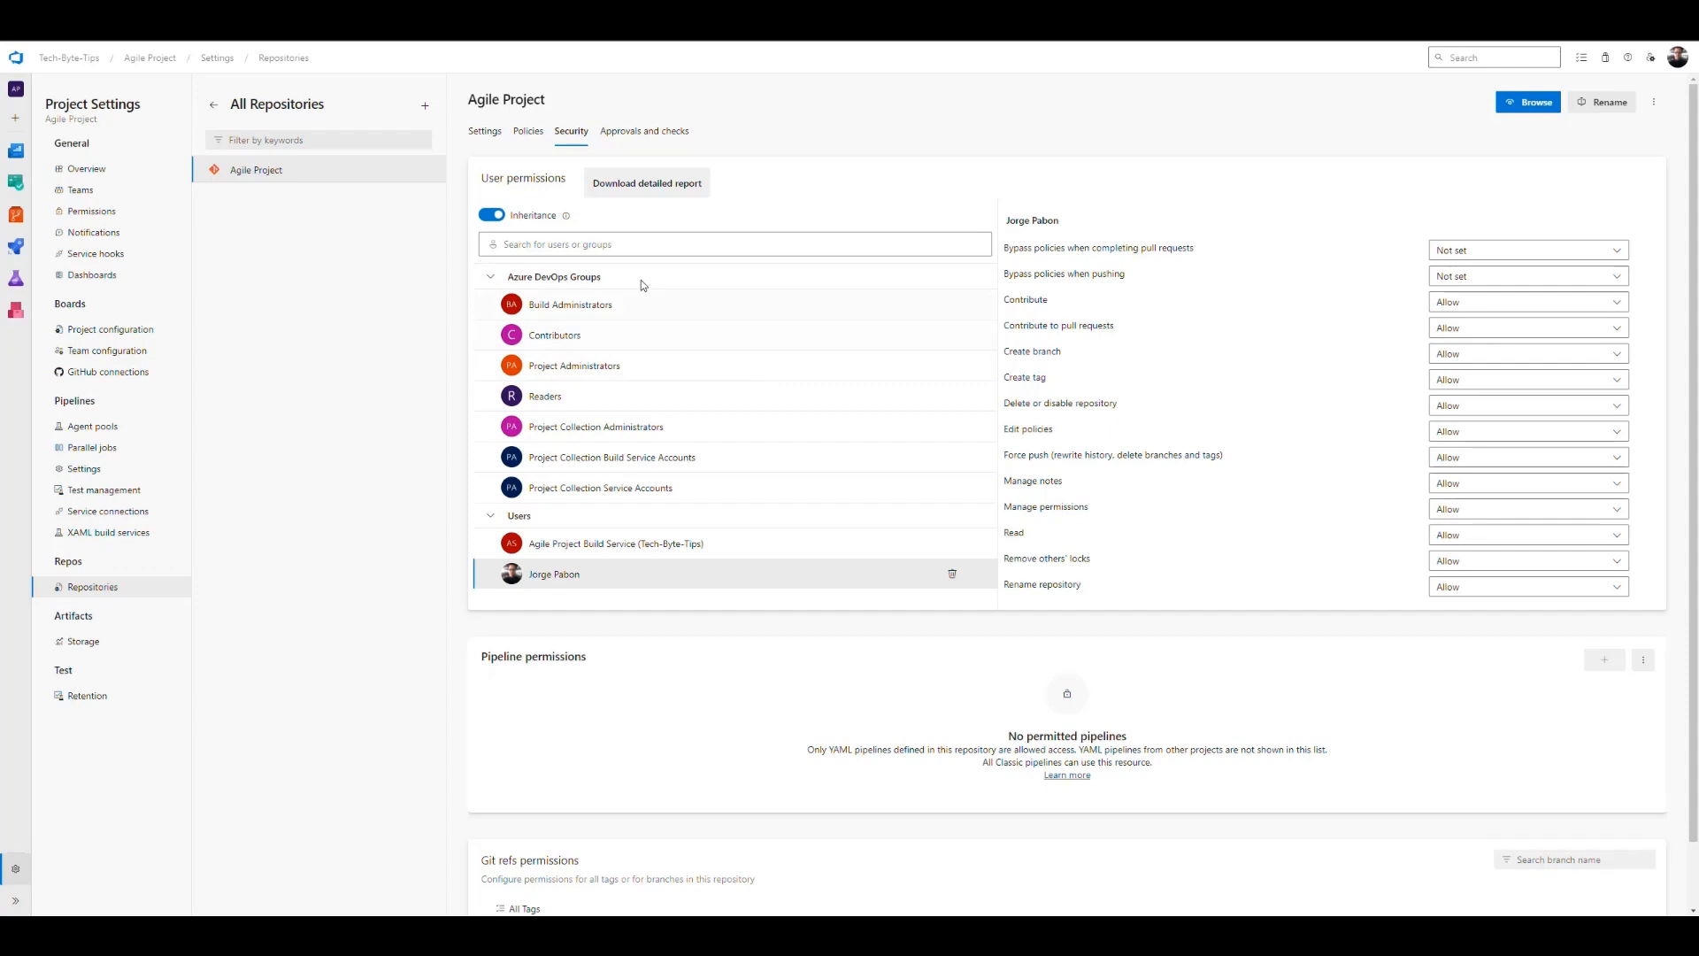
# Step: Filter the repository's security permissions by the suggested user, then clear the filter
pyautogui.click(649, 246)
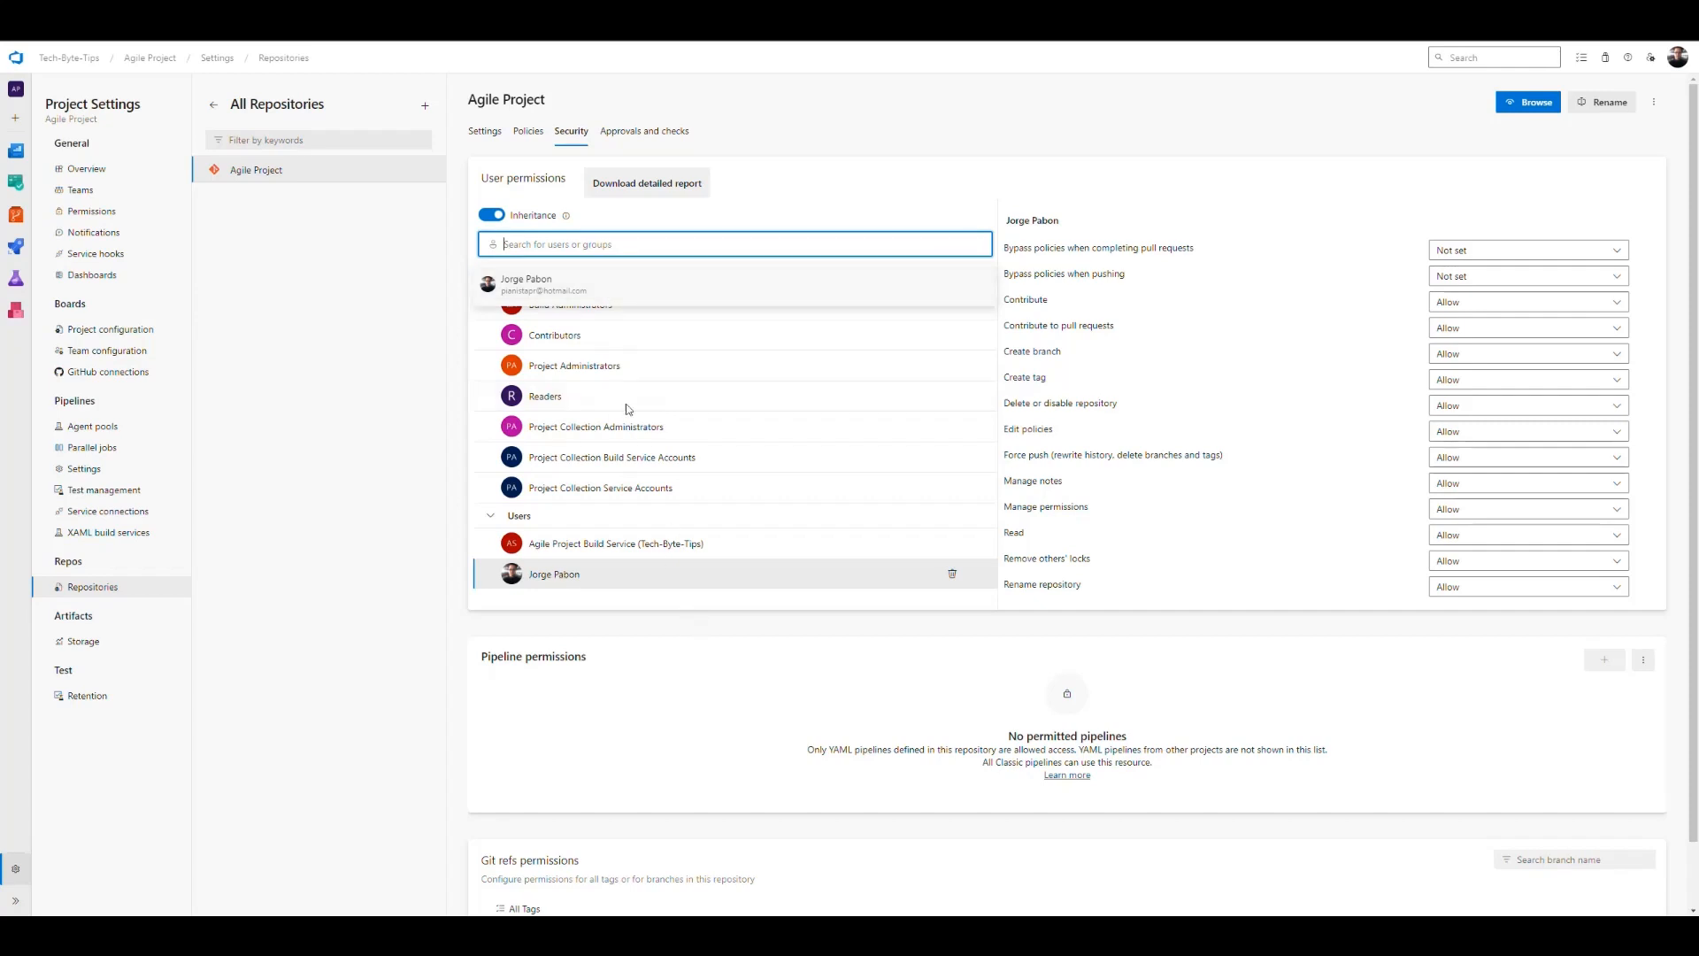
pyautogui.press('Down')
pyautogui.press('Return')
pyautogui.click(623, 281)
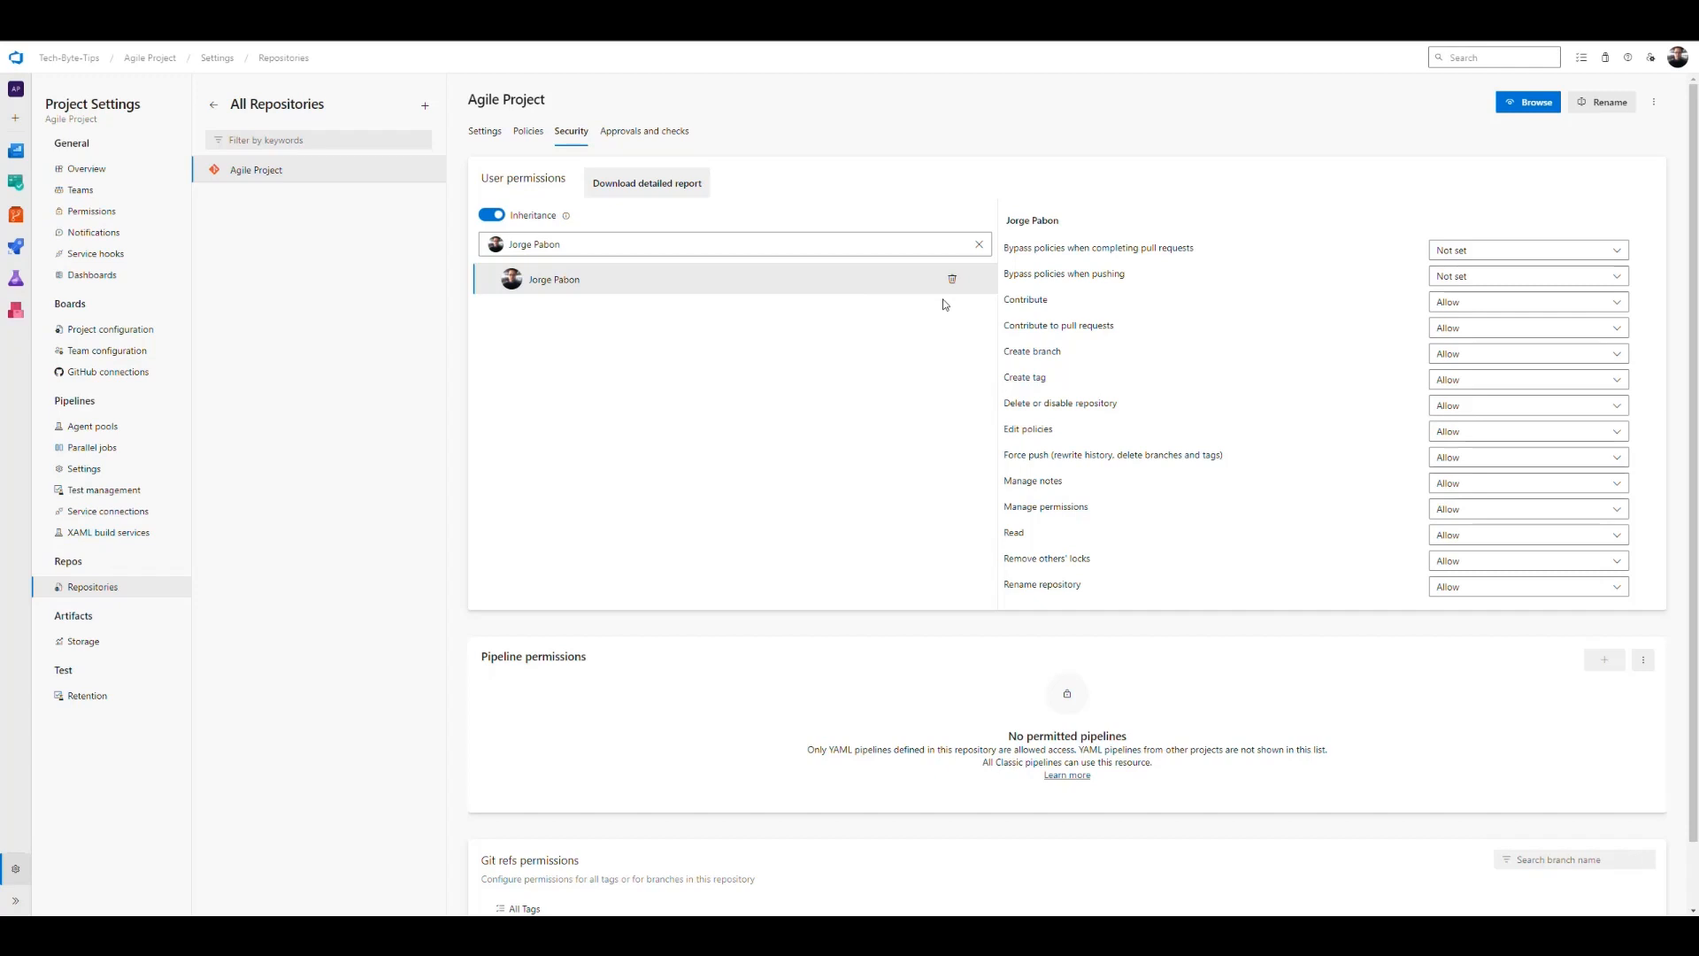
pyautogui.click(979, 244)
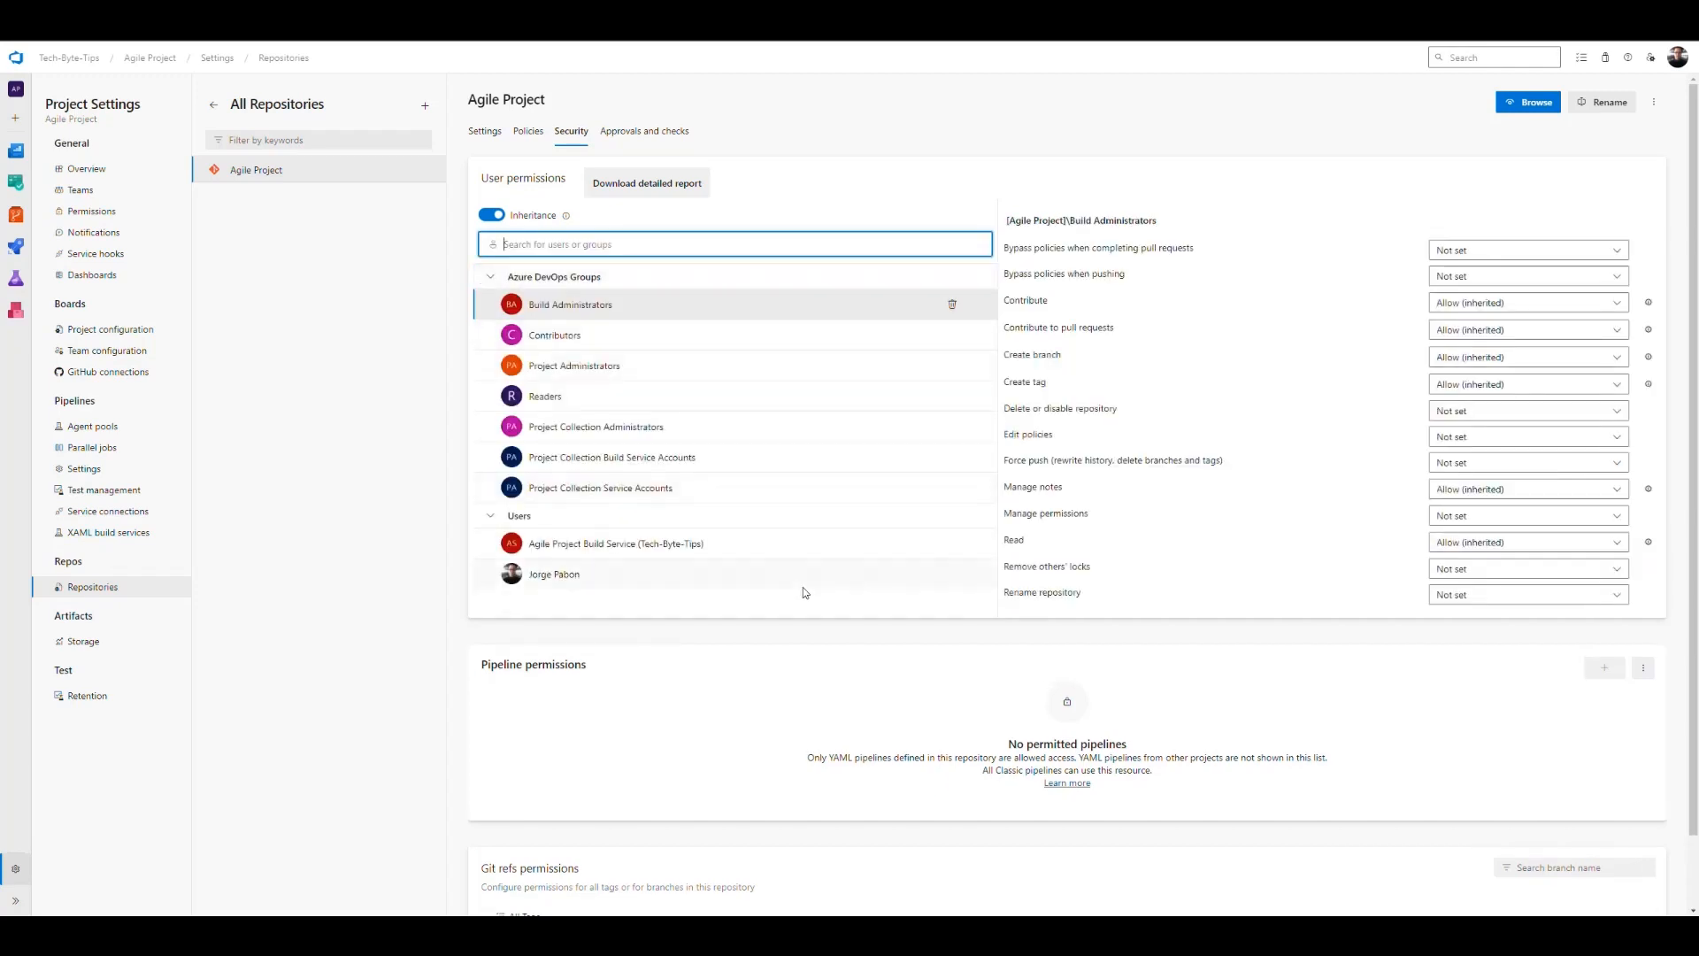
pyautogui.click(807, 228)
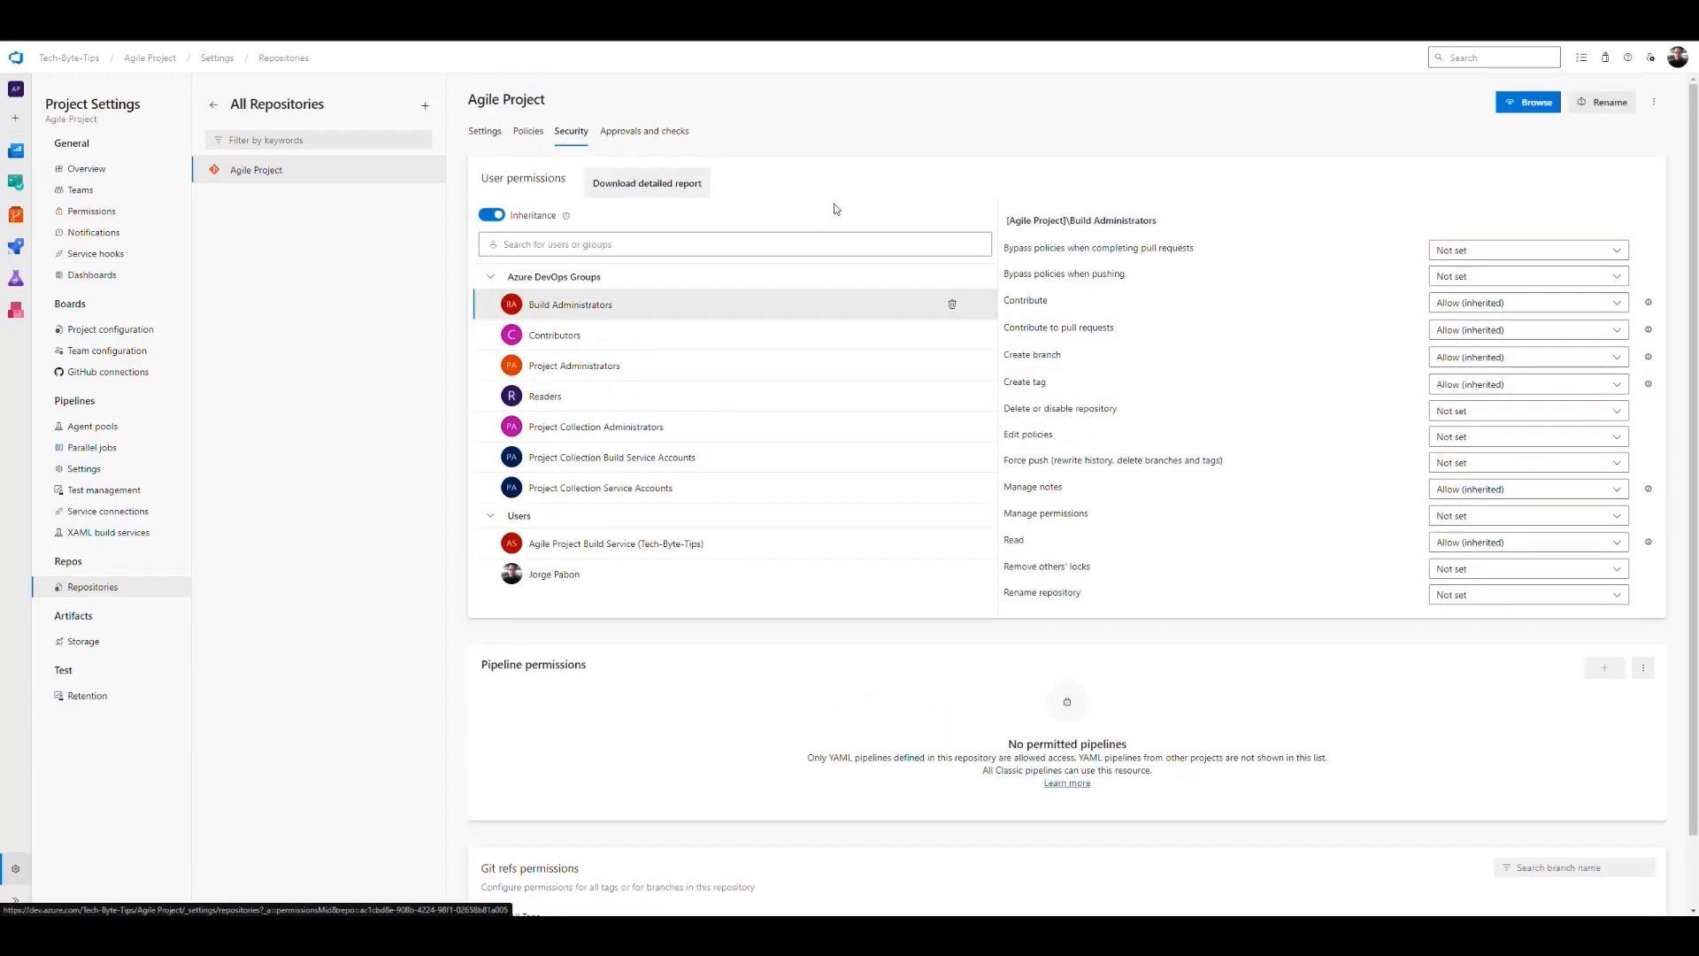
# Step: Examine all check types available in the repository's approvals and checks without adding one
pyautogui.click(639, 137)
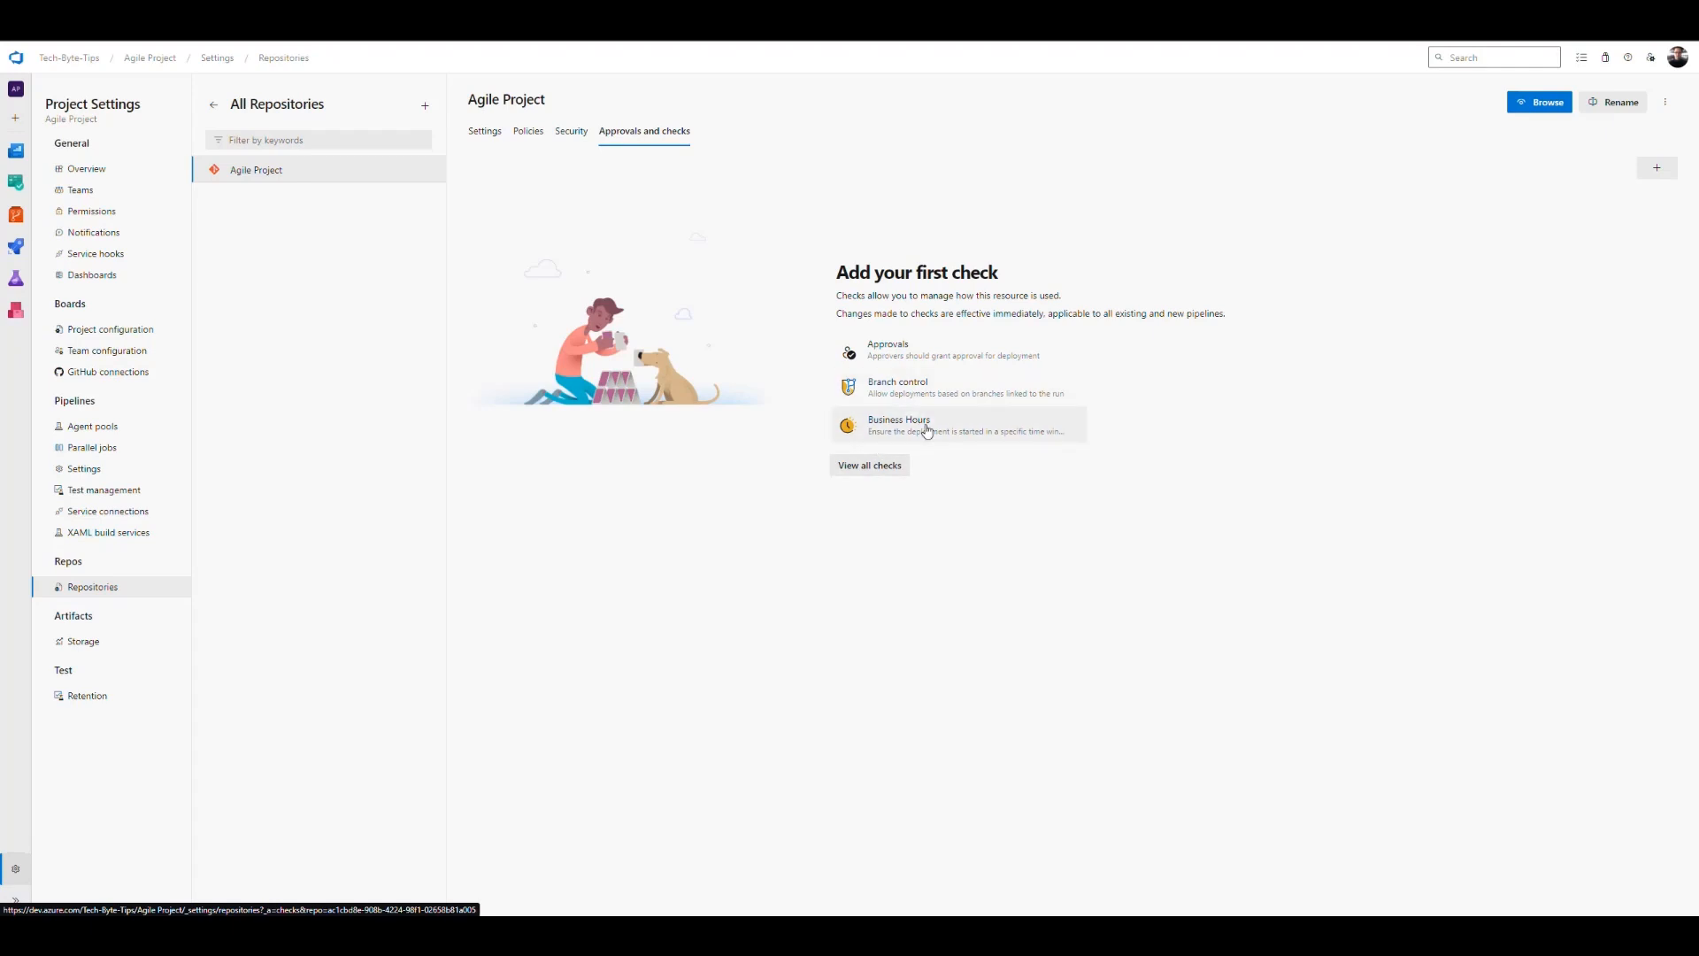
pyautogui.click(880, 469)
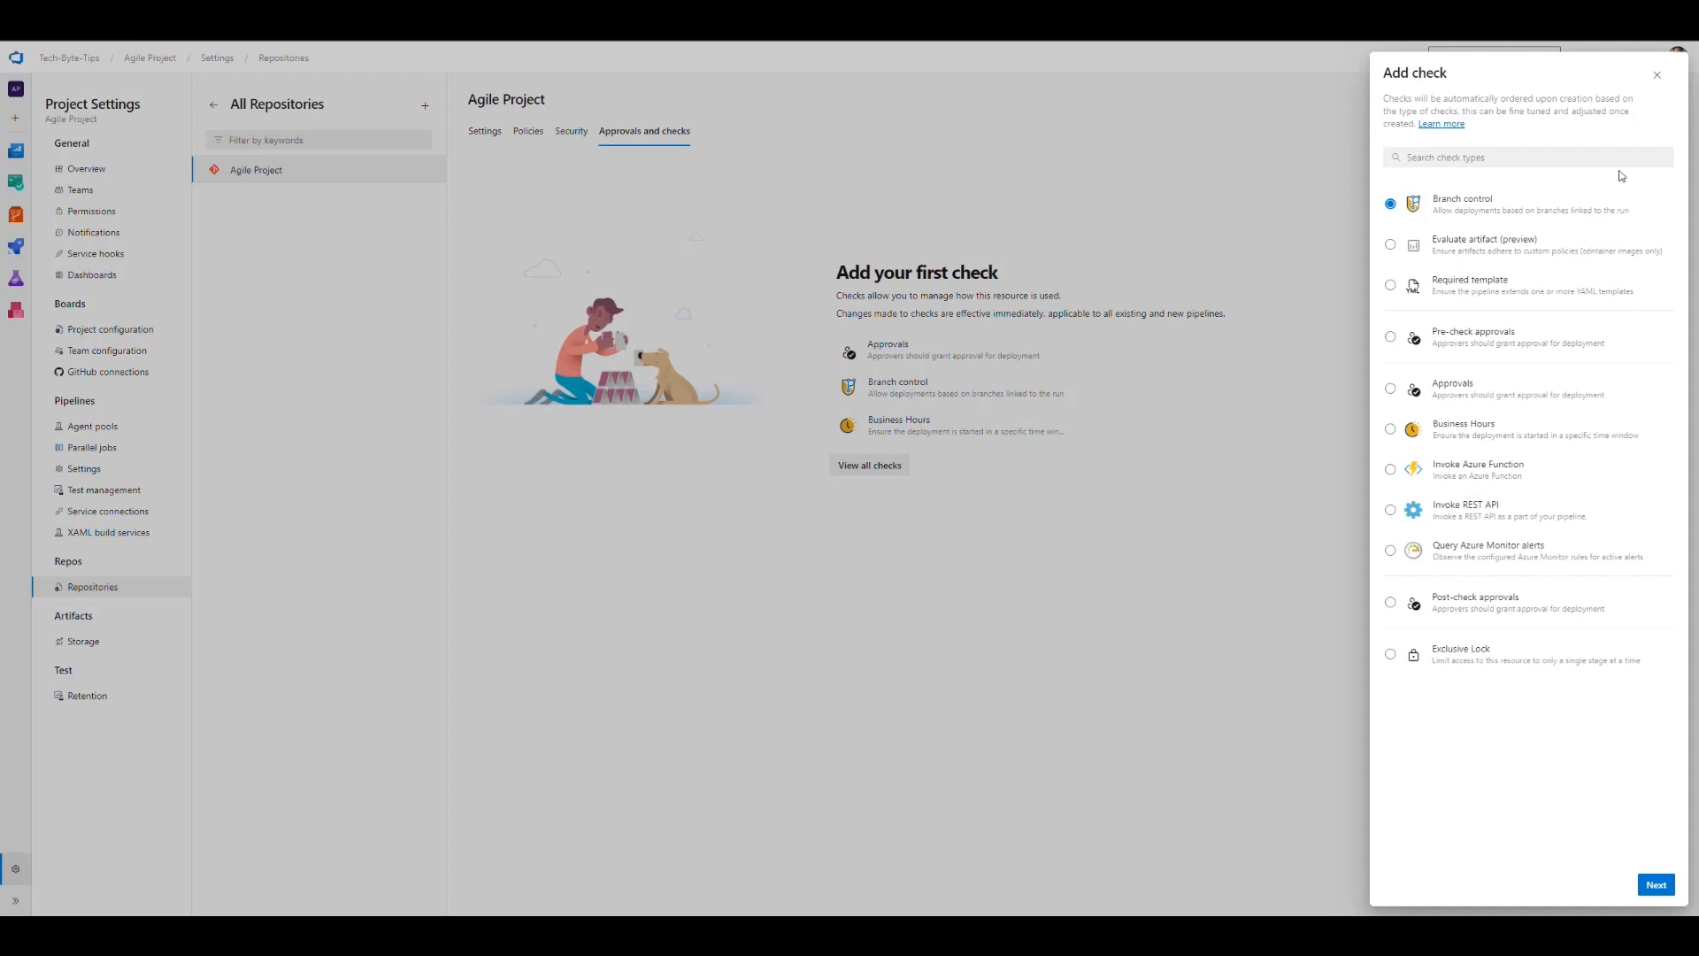
pyautogui.click(1658, 77)
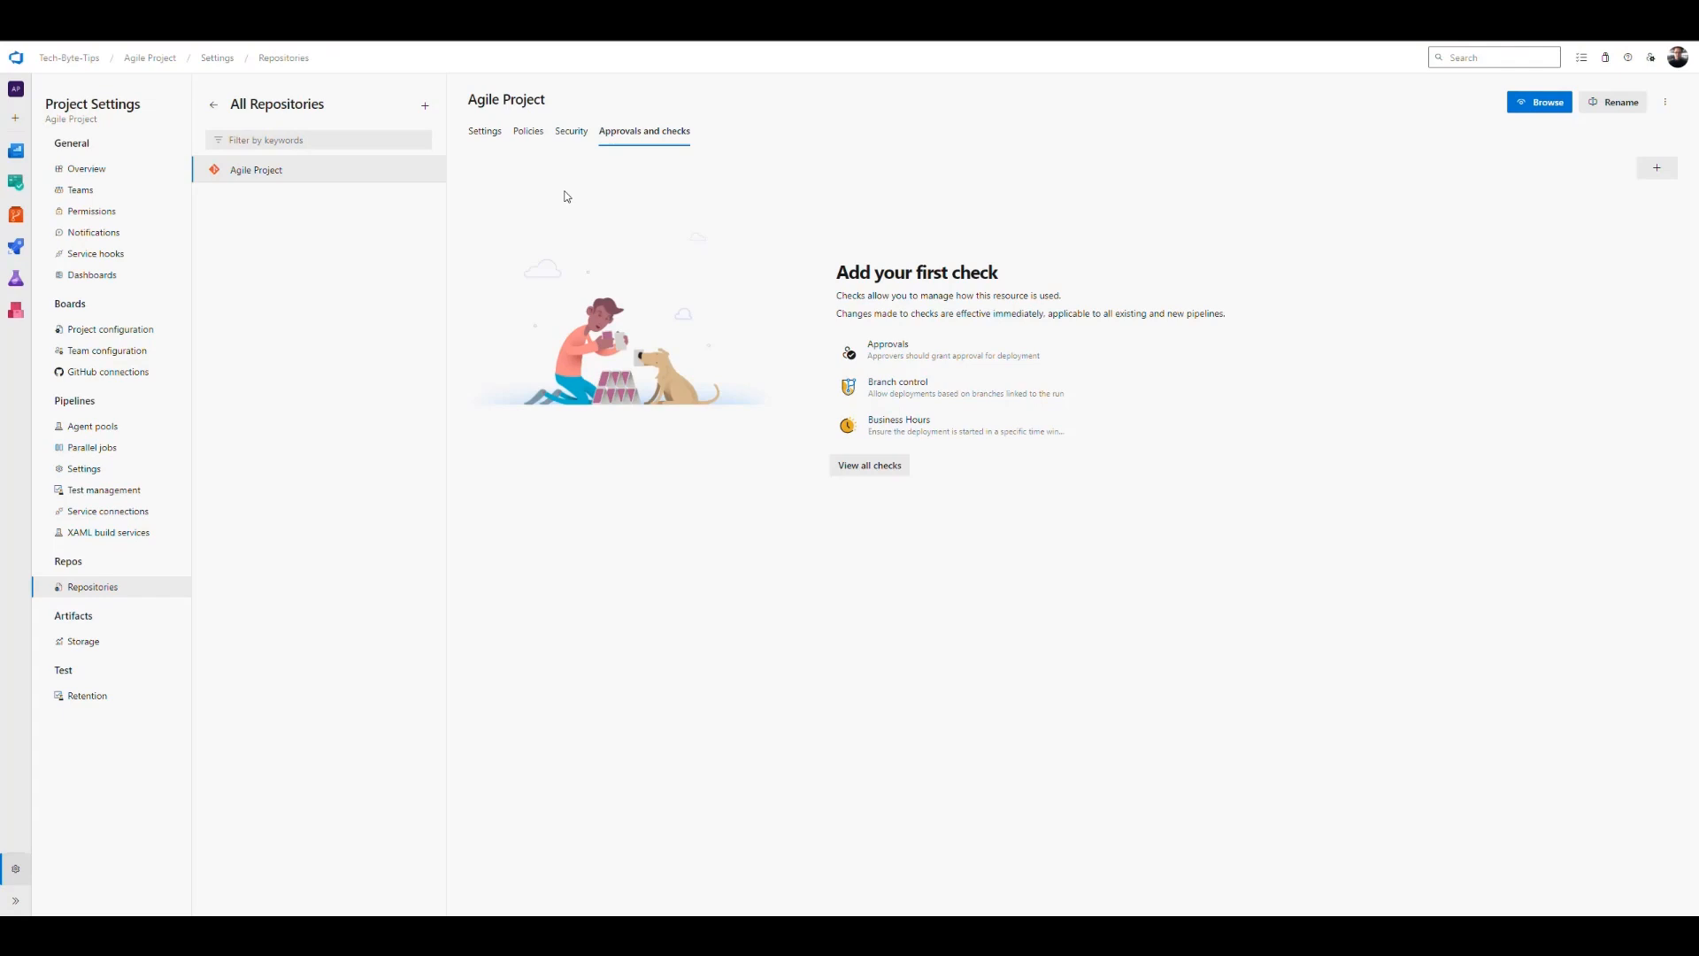
# Step: Return to the Agile Project repository's settings and look at its rename option, cancelling without renaming
pyautogui.click(485, 133)
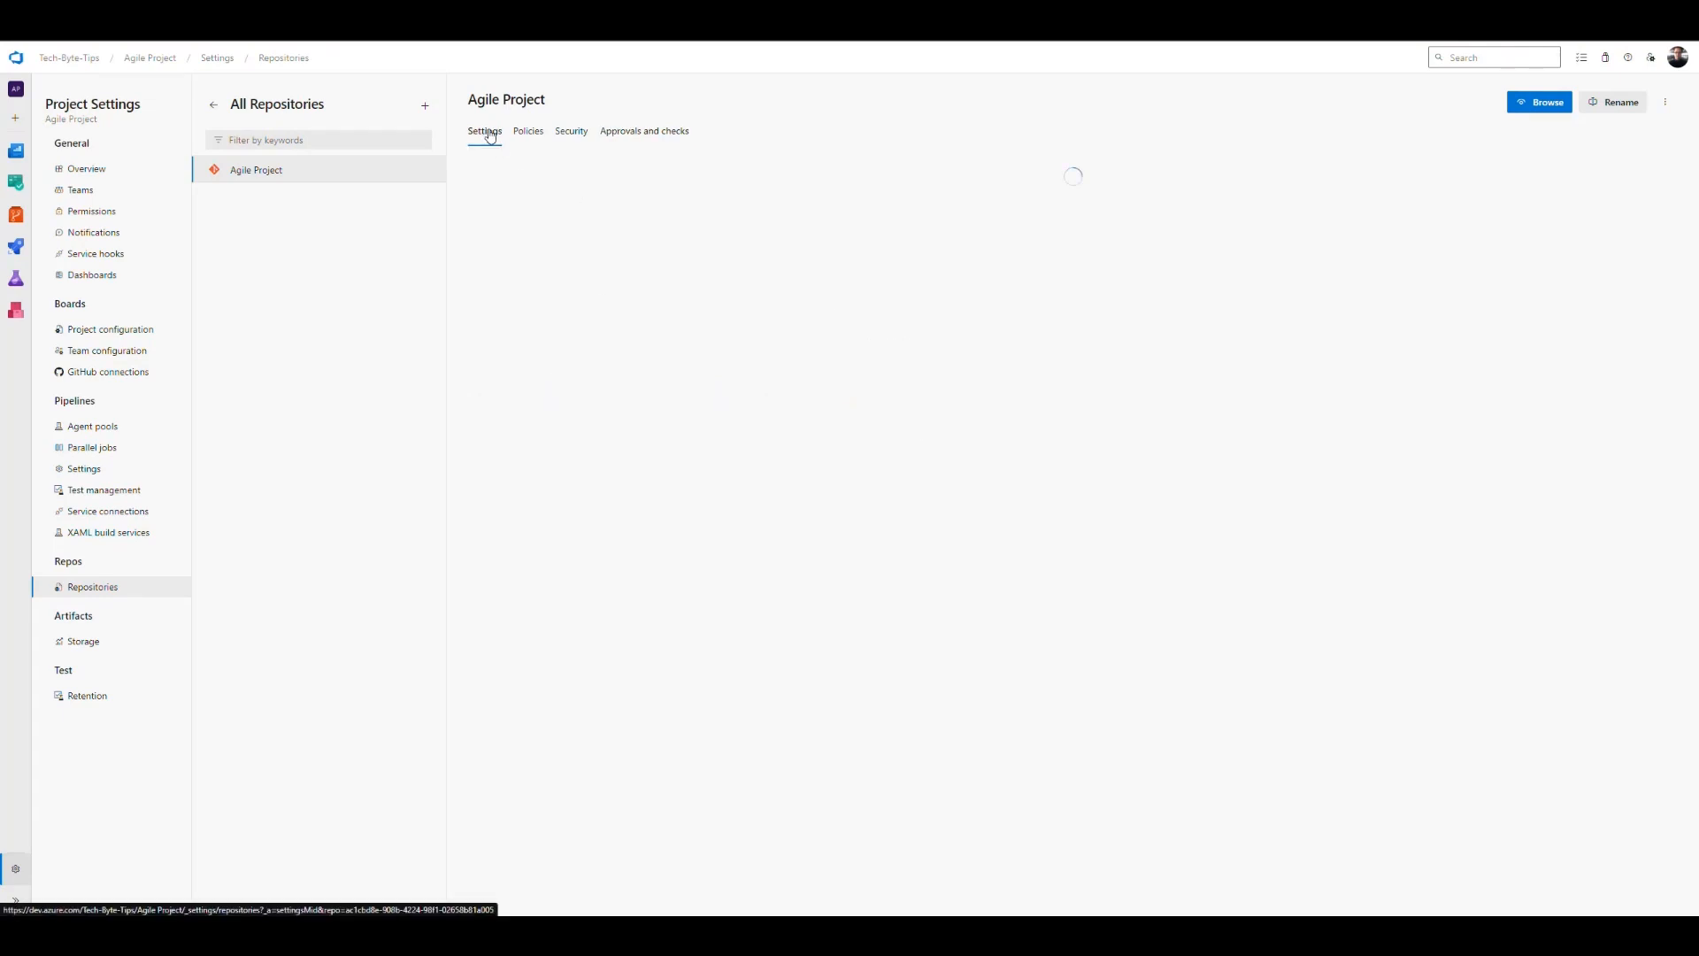
pyautogui.click(1612, 103)
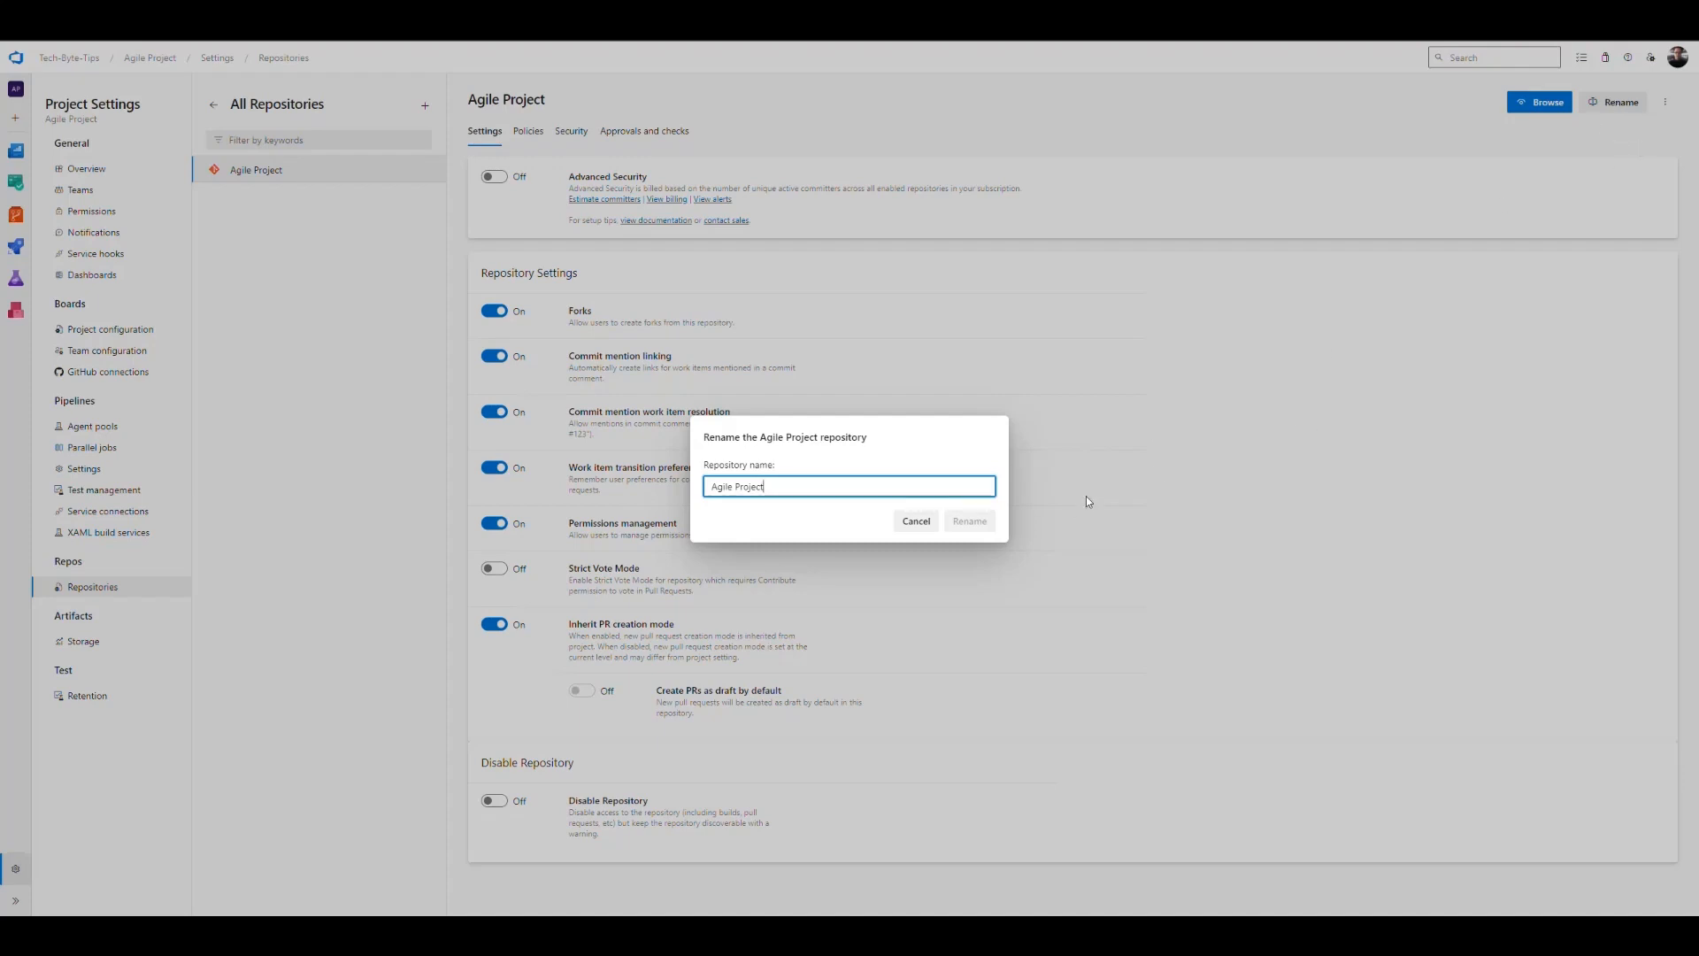
pyautogui.click(915, 520)
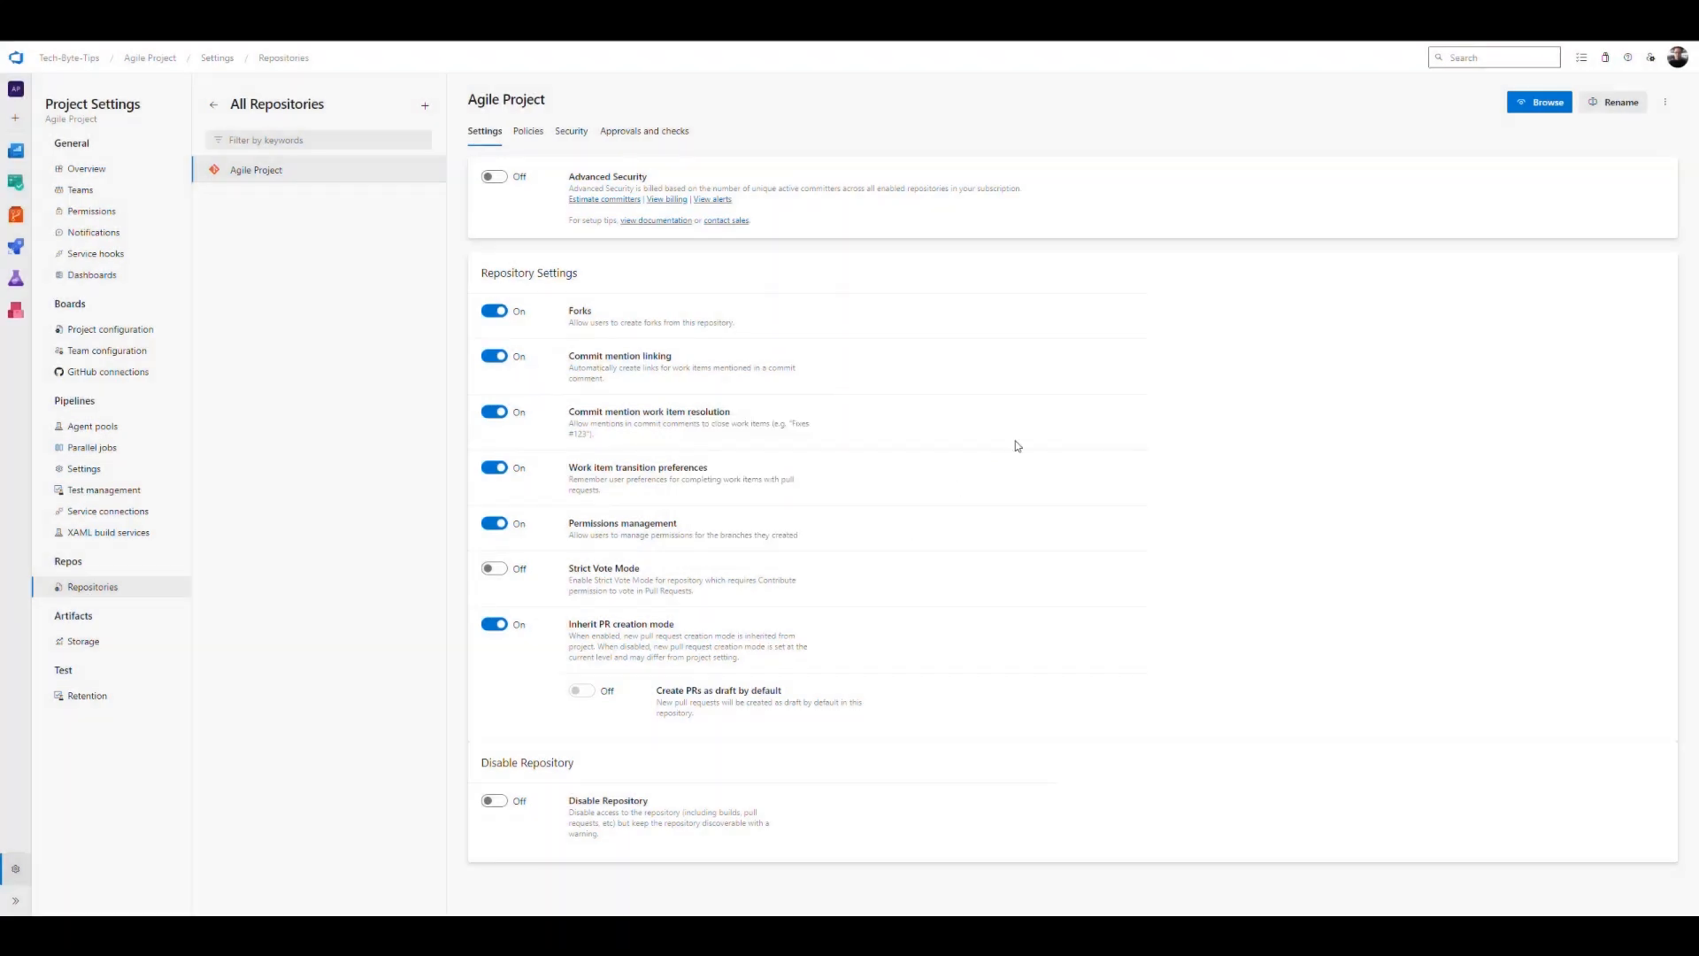
# Step: Browse the Agile Project repository's files and examine its clone options for HTTPS, SSH and IDEs
pyautogui.click(1540, 102)
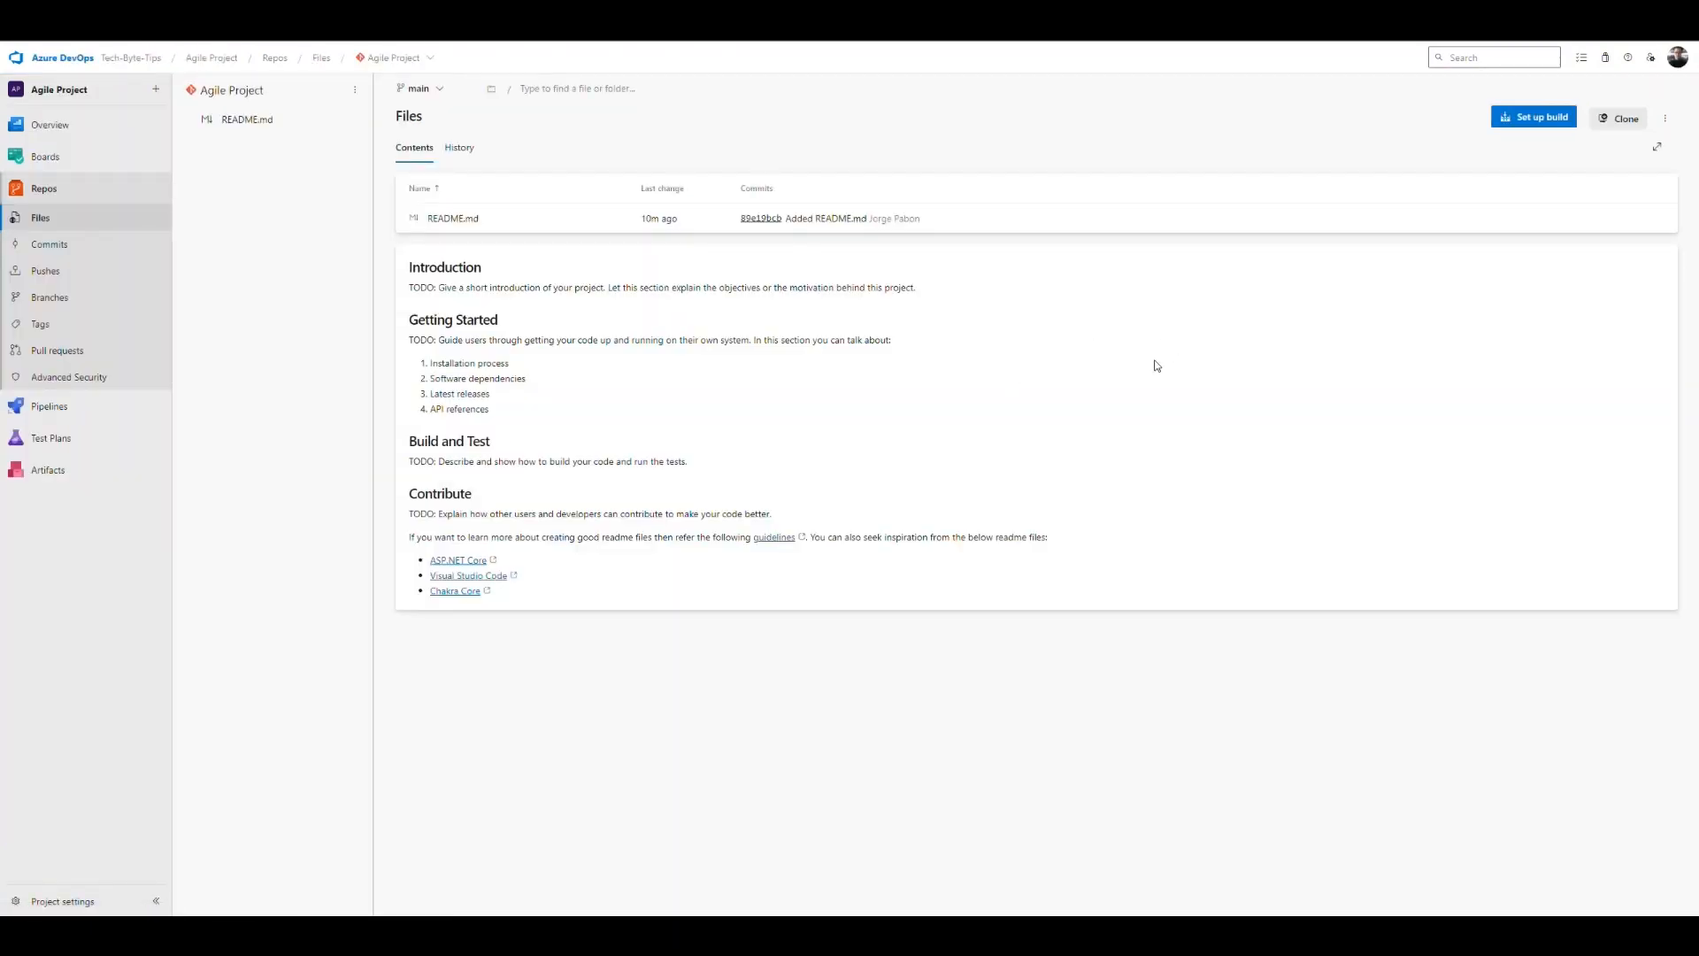
pyautogui.click(1616, 121)
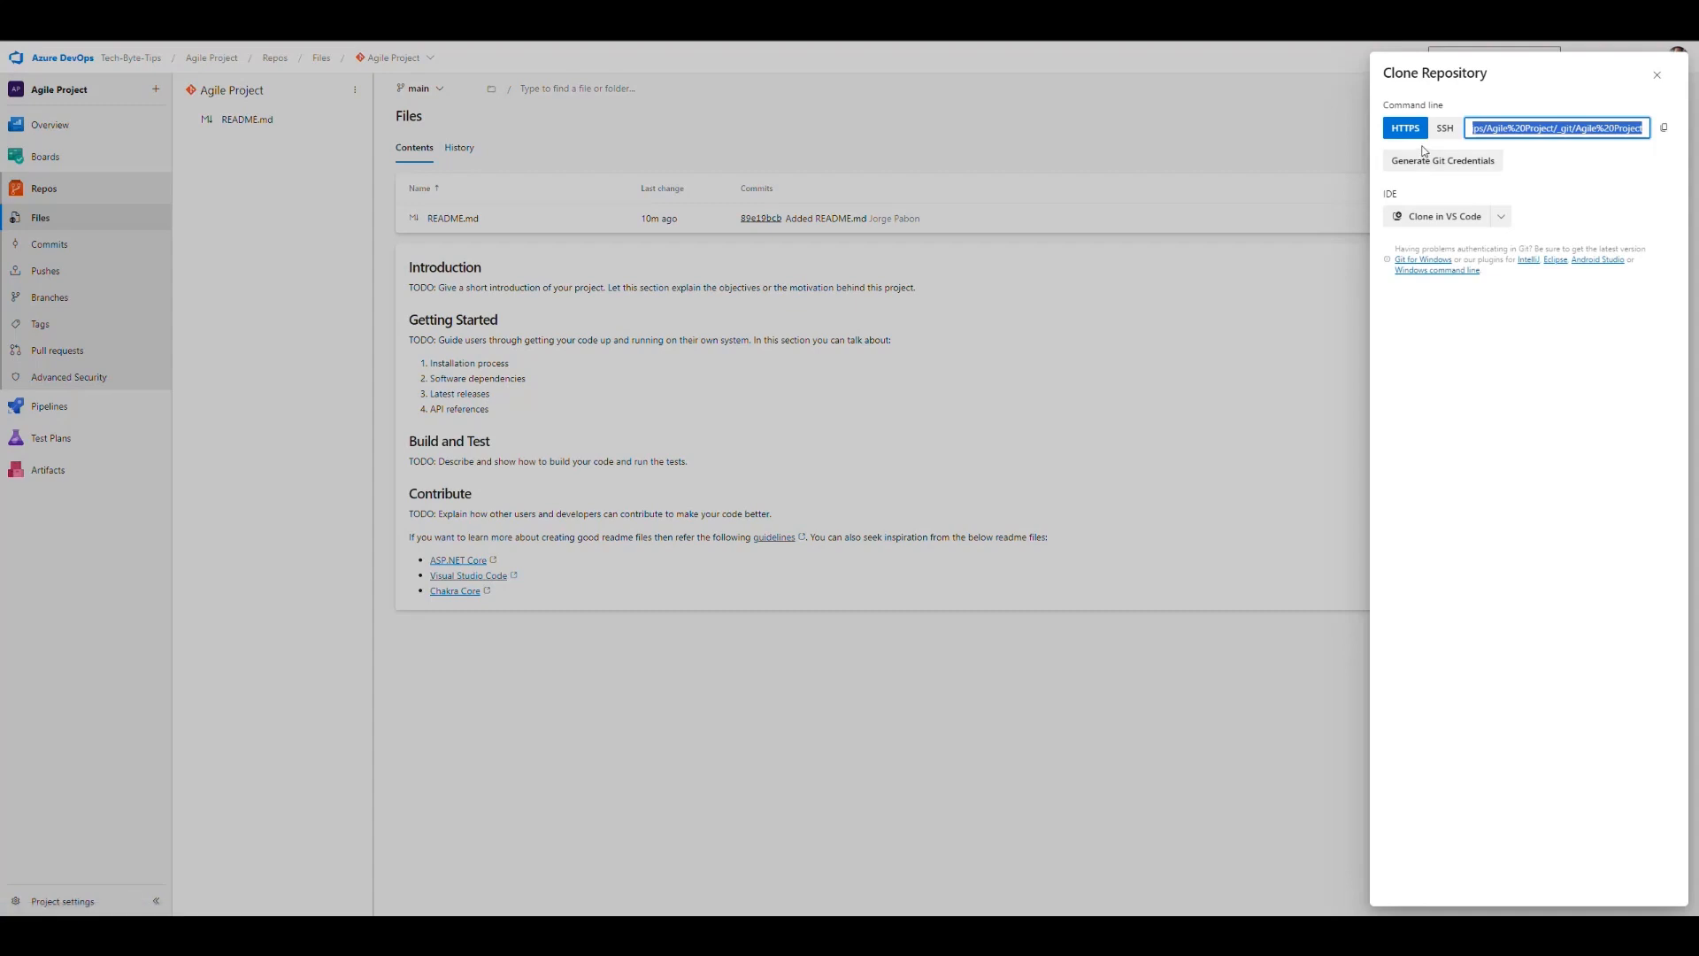
pyautogui.click(1501, 216)
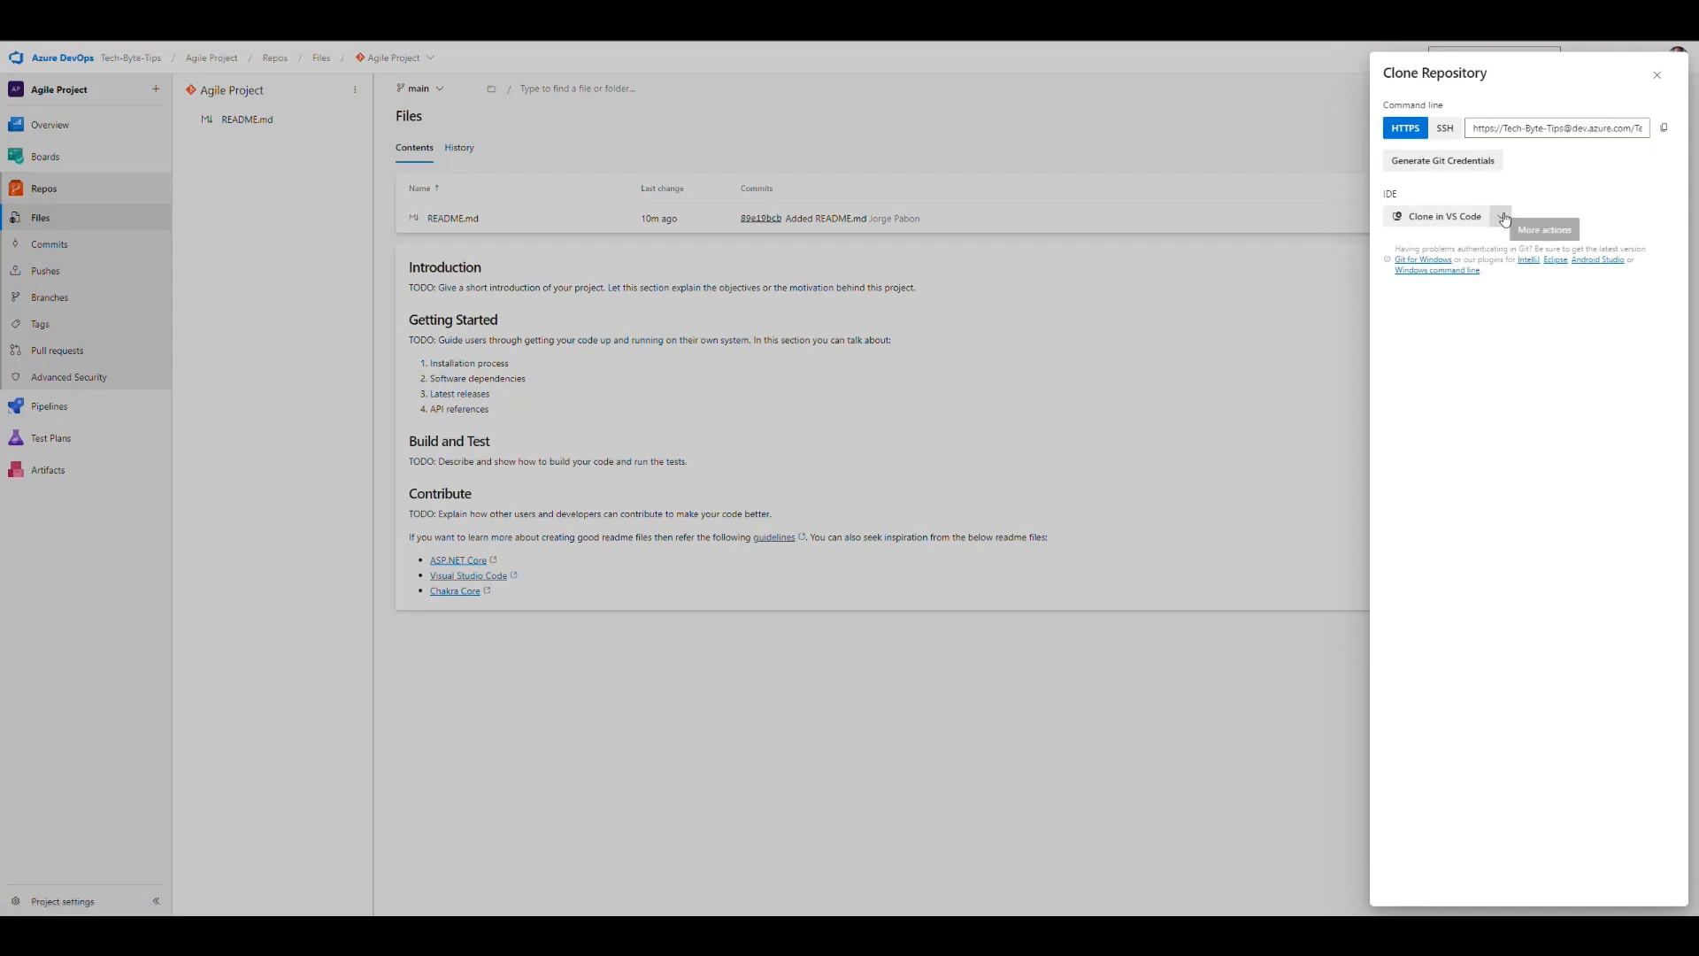
pyautogui.click(1574, 398)
pyautogui.click(1445, 128)
pyautogui.click(1407, 131)
pyautogui.click(1657, 75)
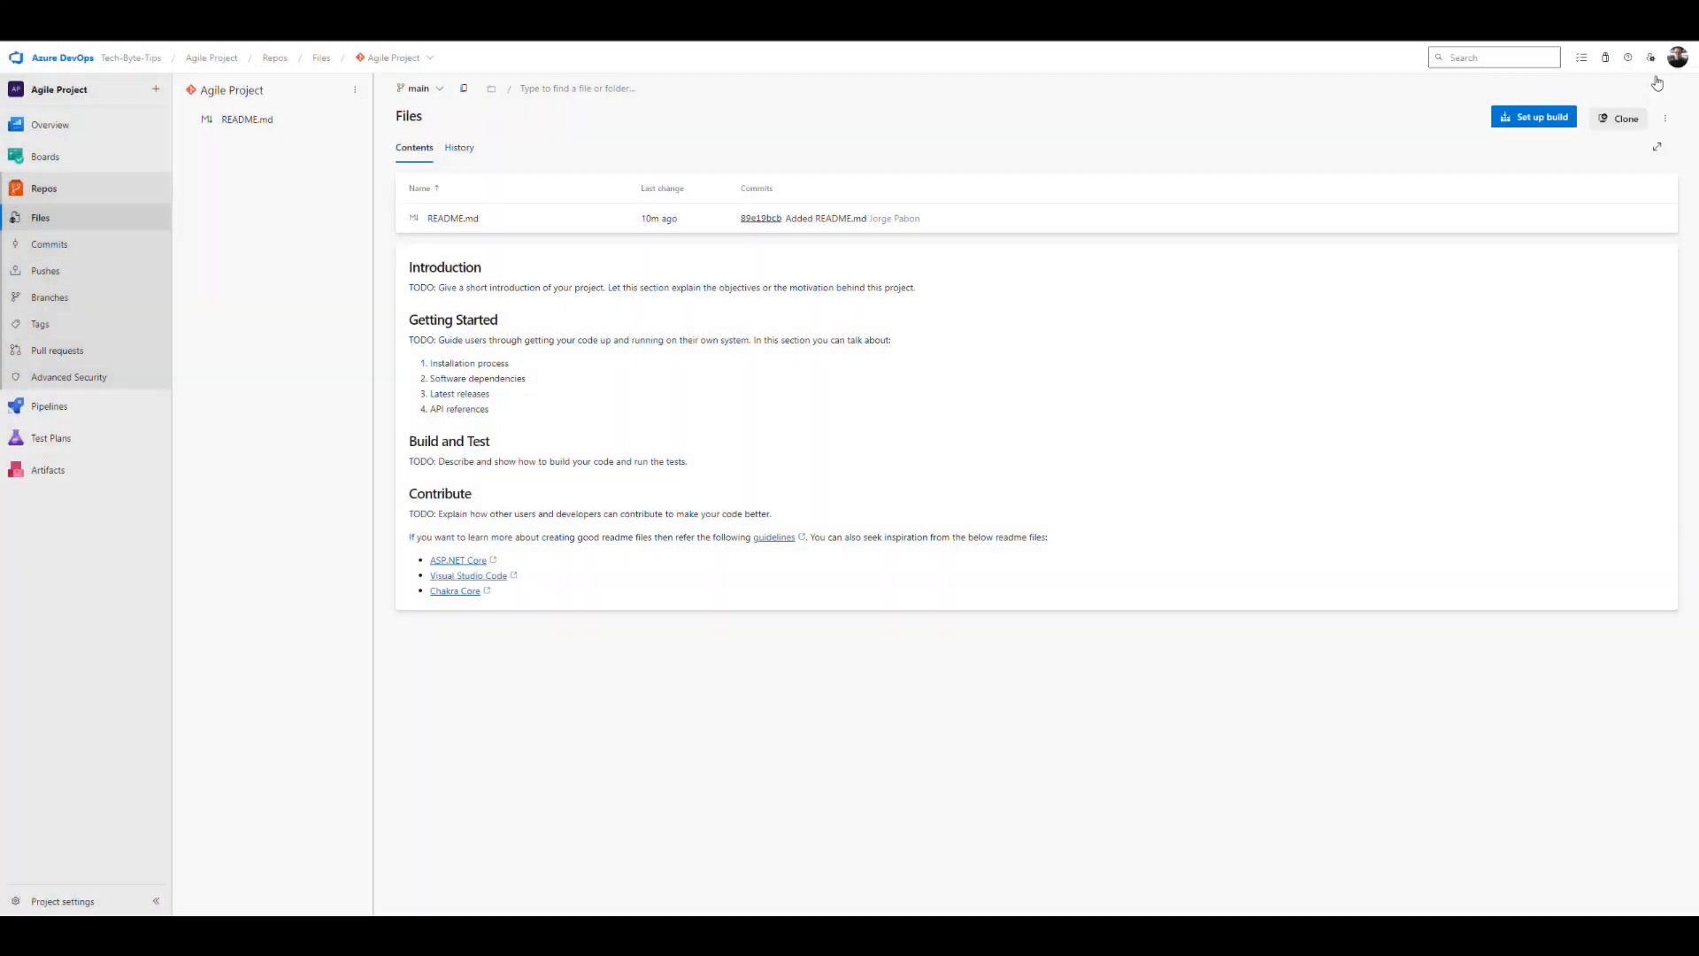
# Step: Look through the repository's additional file actions and the build pipeline configuration options, returning to the files
pyautogui.click(1666, 125)
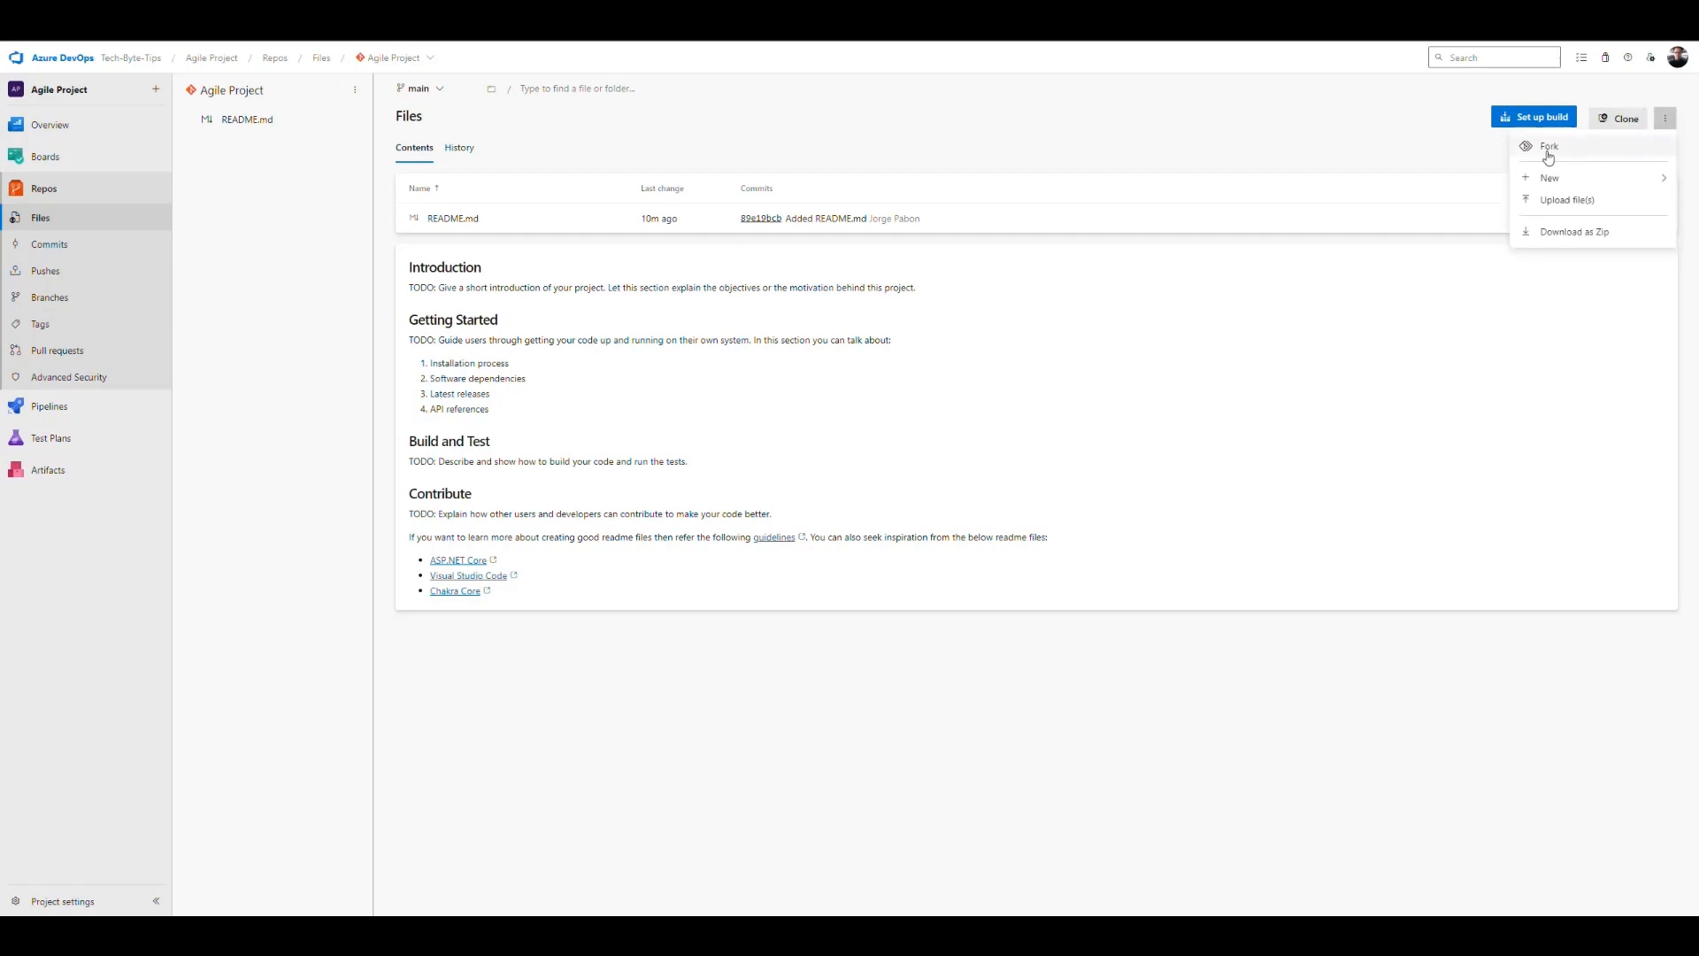
pyautogui.moveTo(1558, 181)
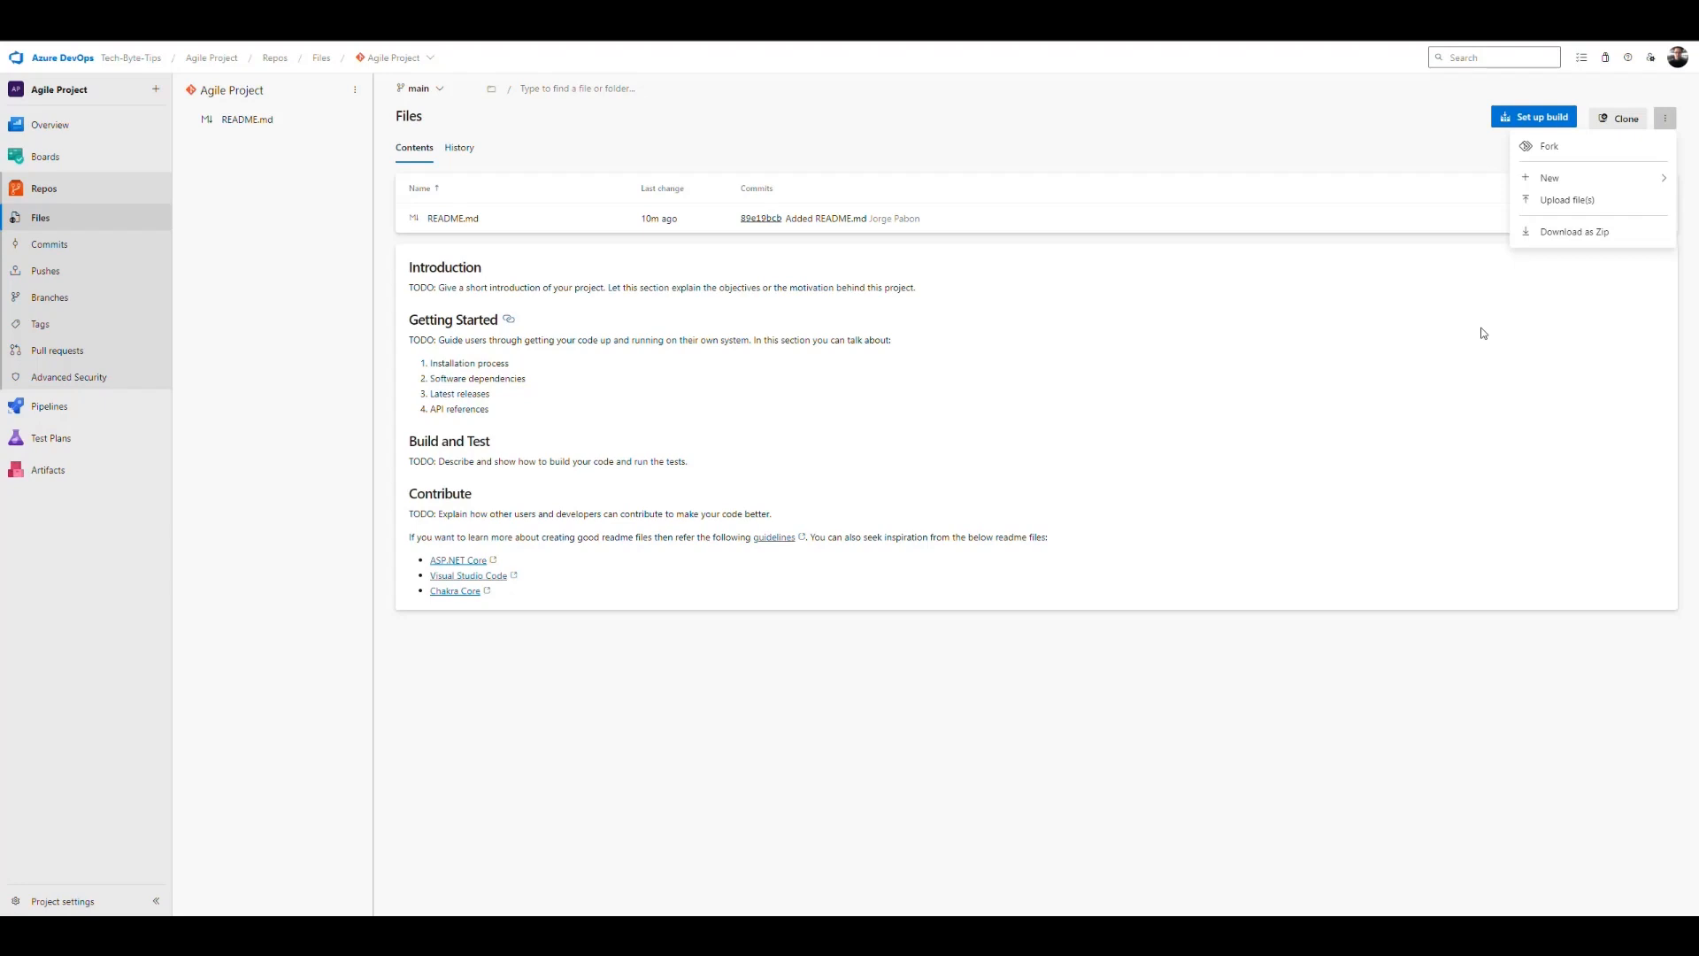
pyautogui.click(1433, 342)
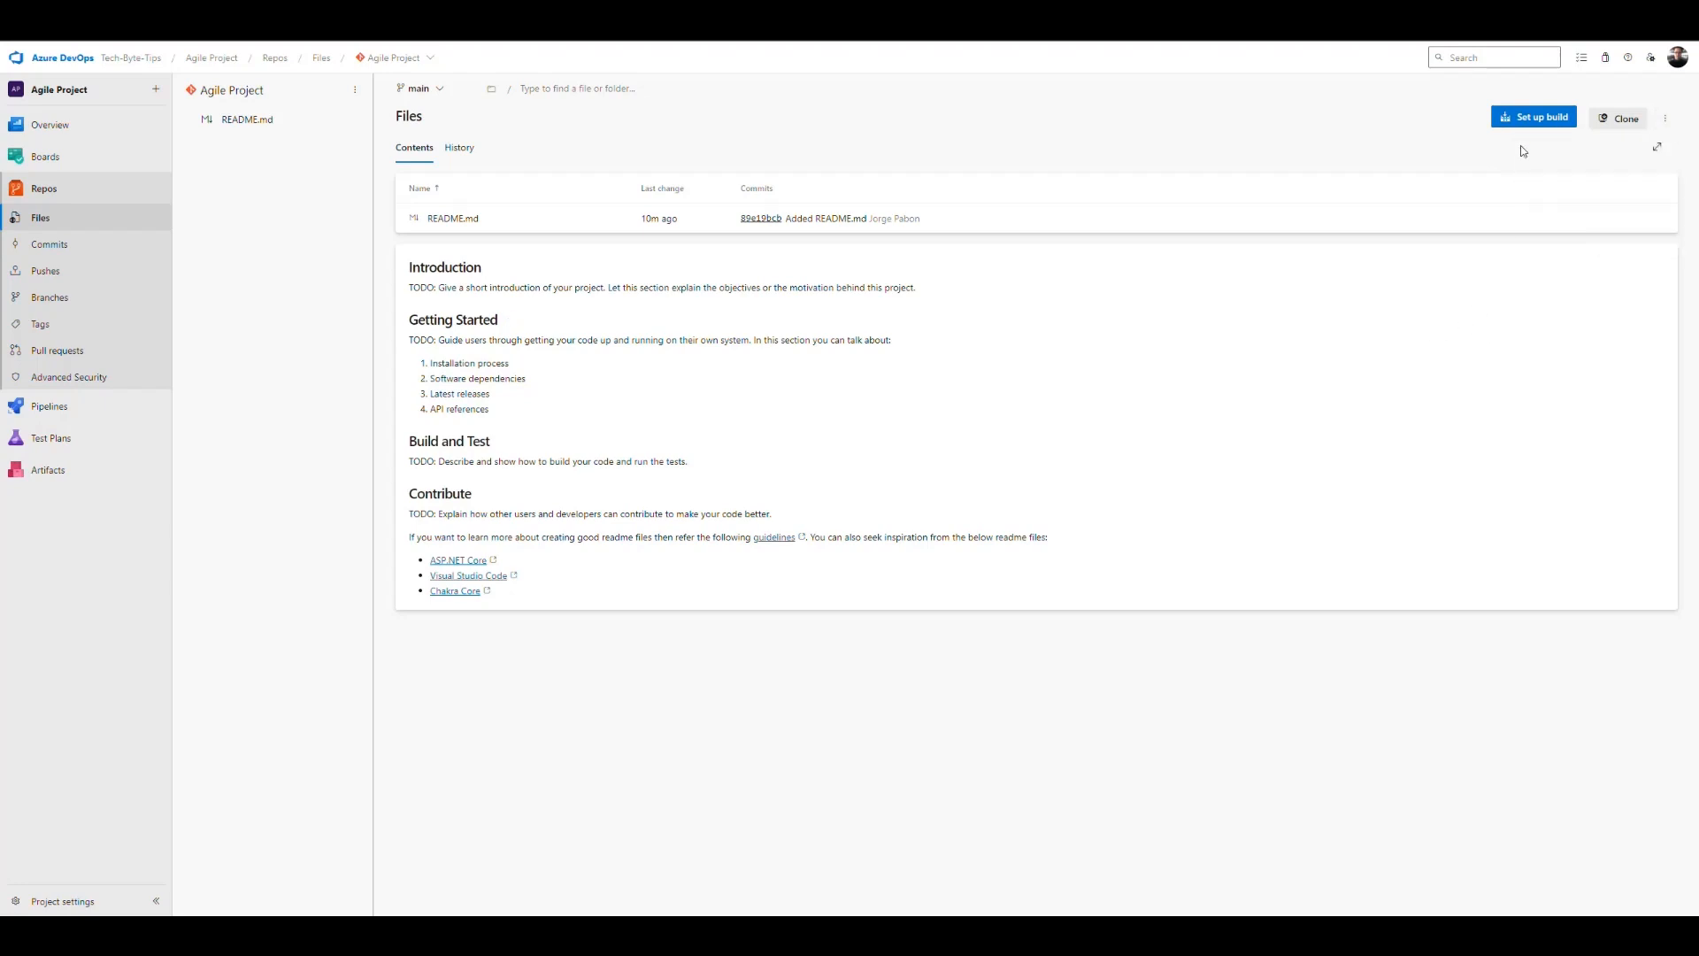
pyautogui.click(1533, 118)
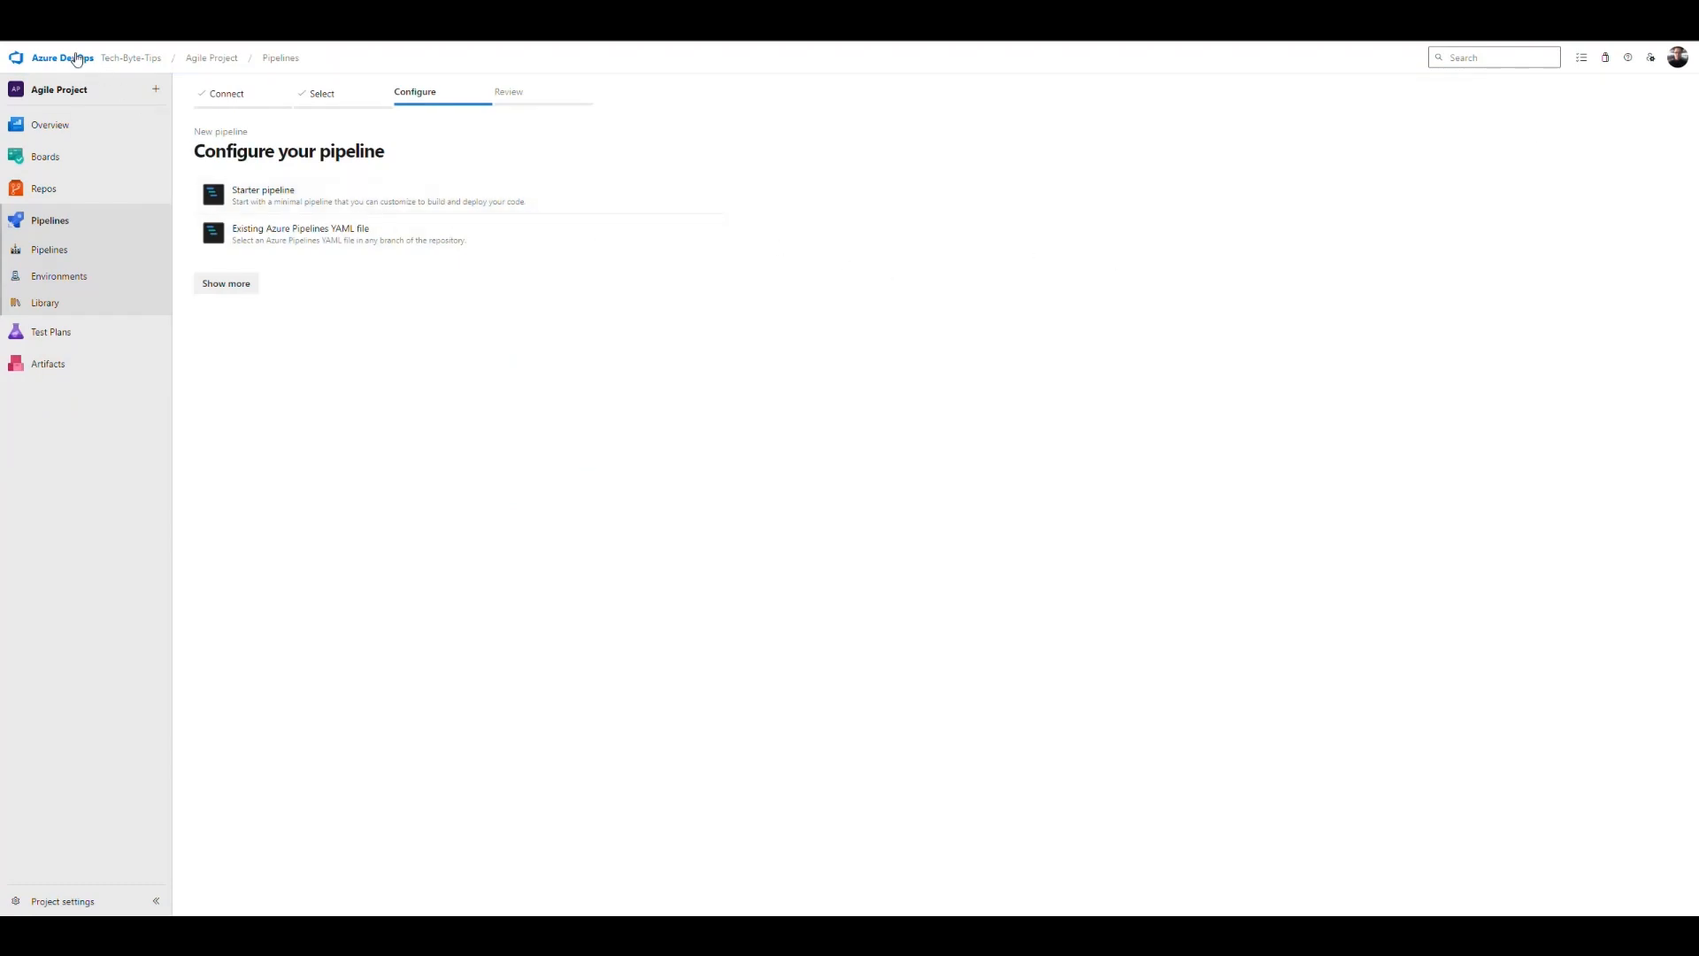
pyautogui.hotkey('alt', 'Left')
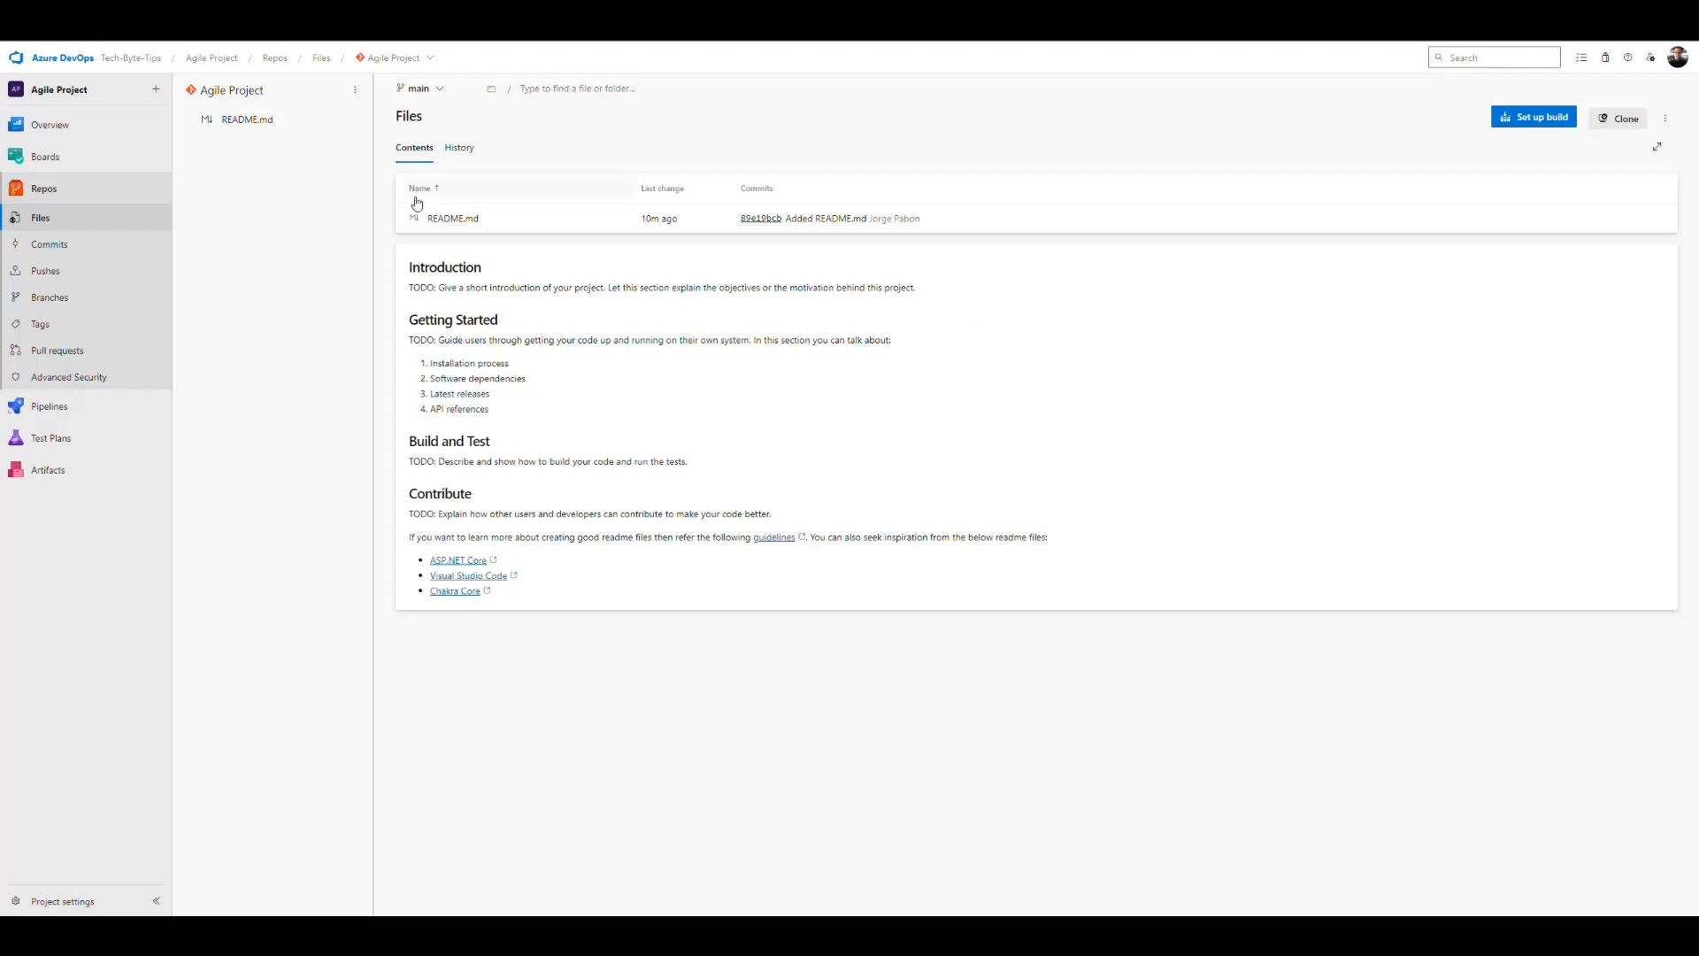
# Step: Start a new branch based on main and try the name "1234 - Test"
pyautogui.click(433, 90)
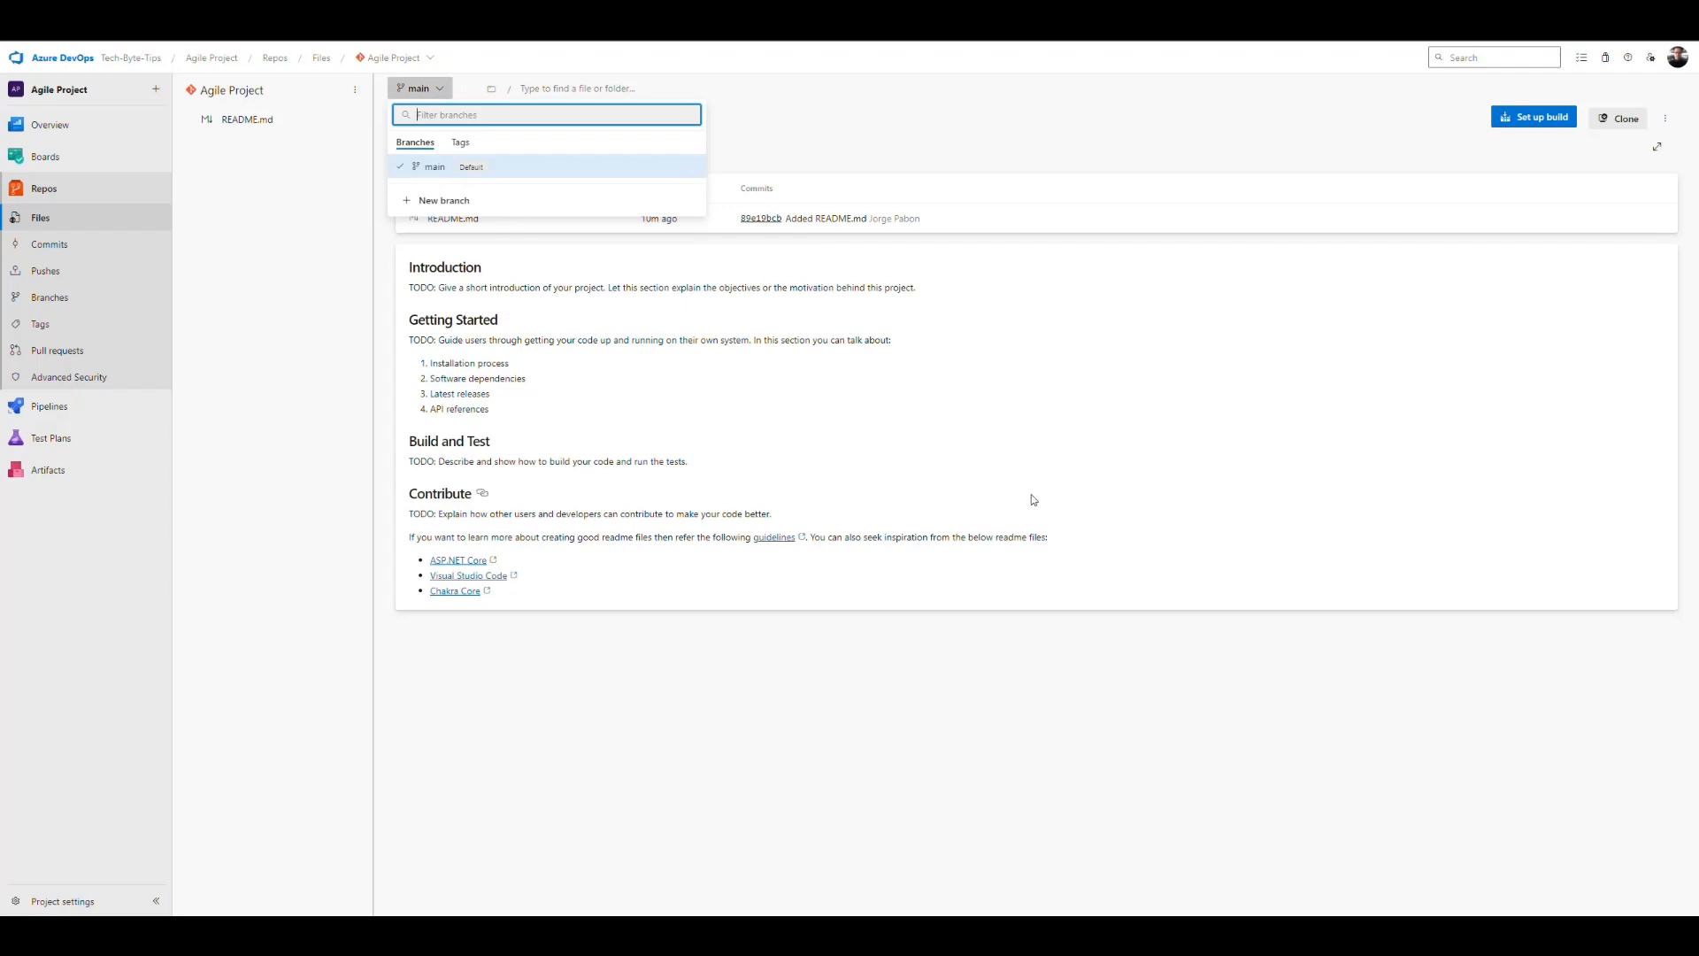
pyautogui.click(618, 358)
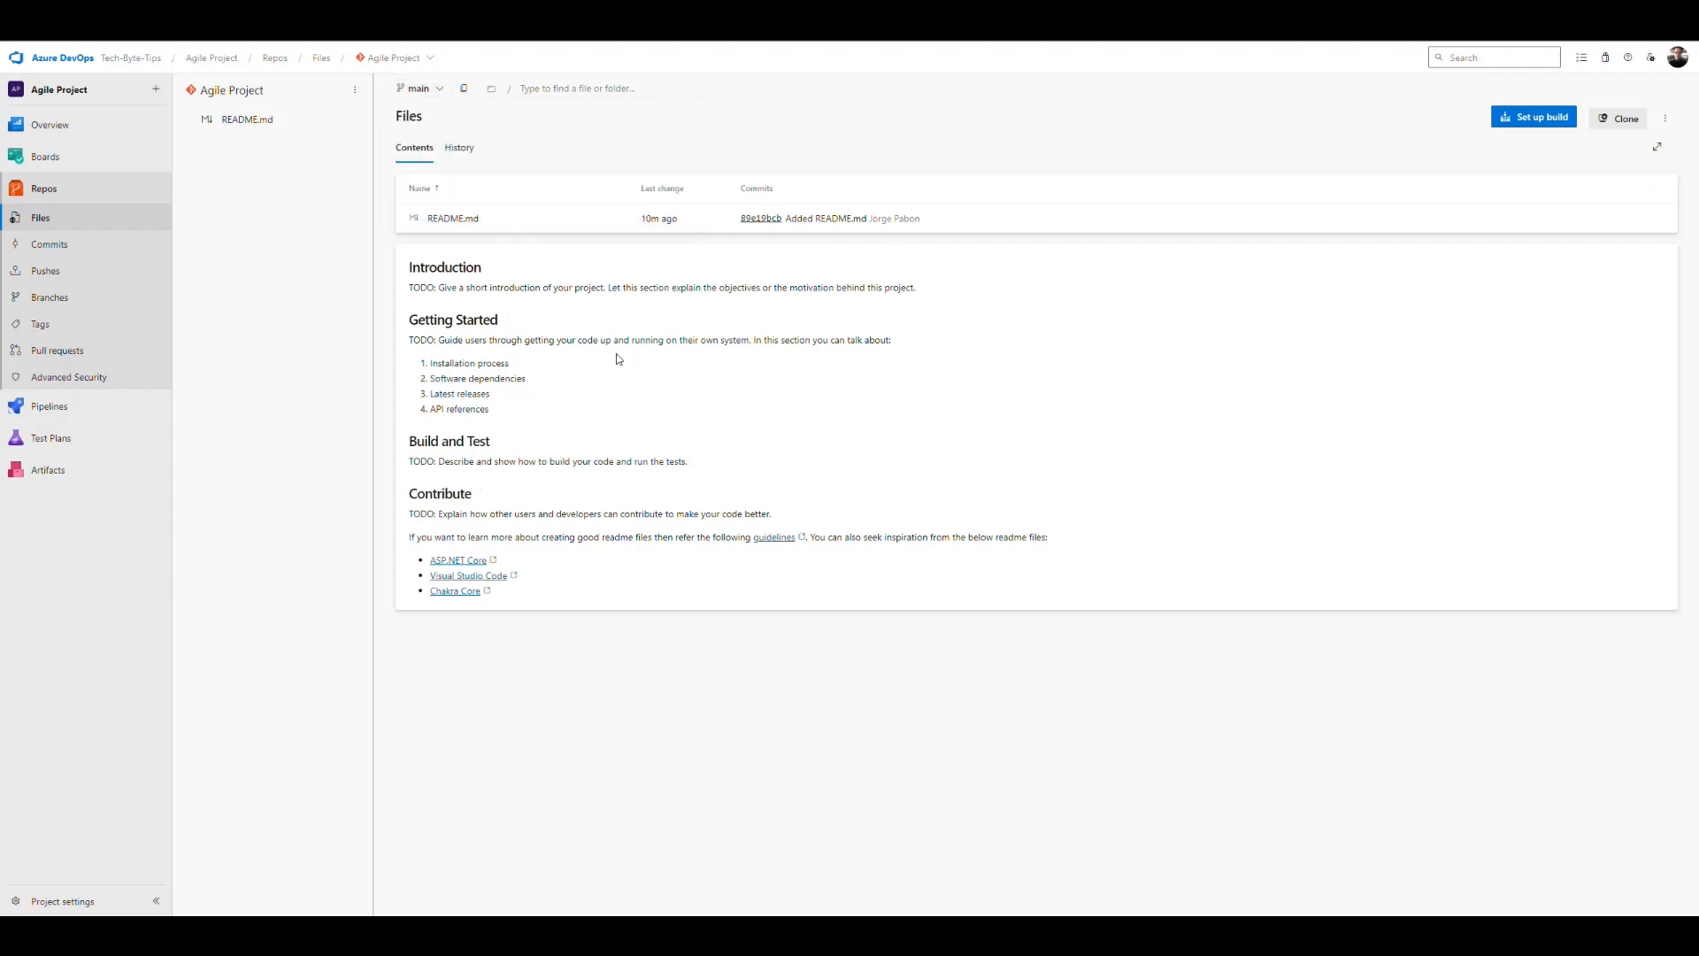
pyautogui.click(427, 92)
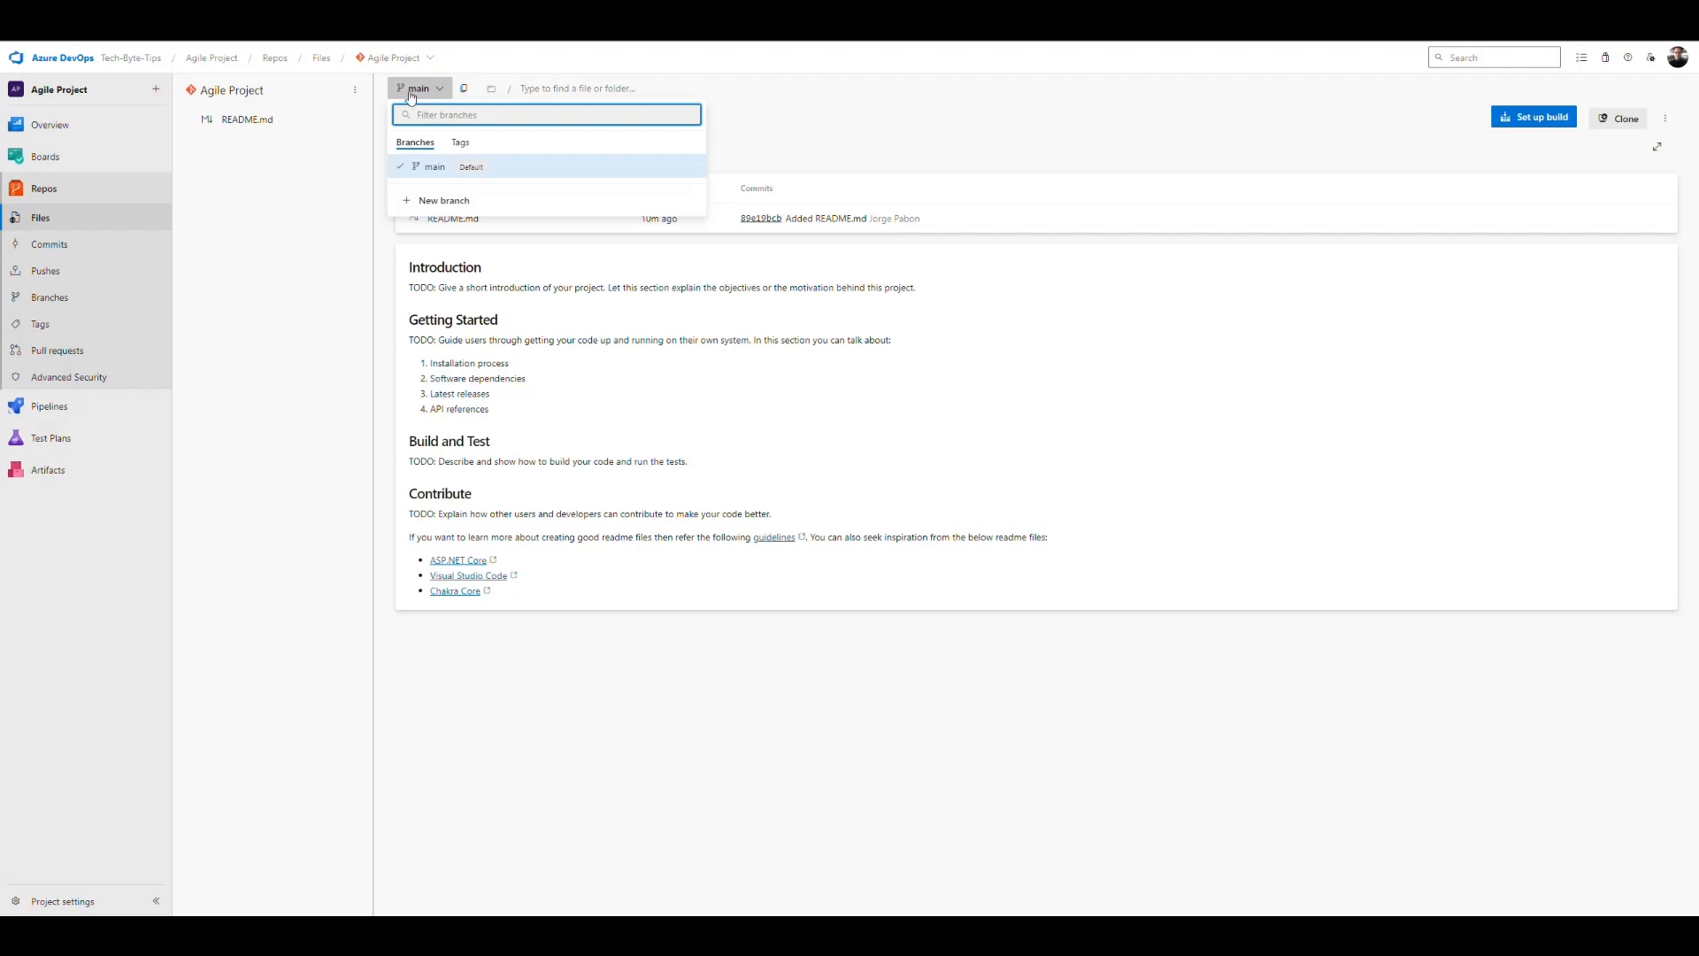
pyautogui.click(432, 202)
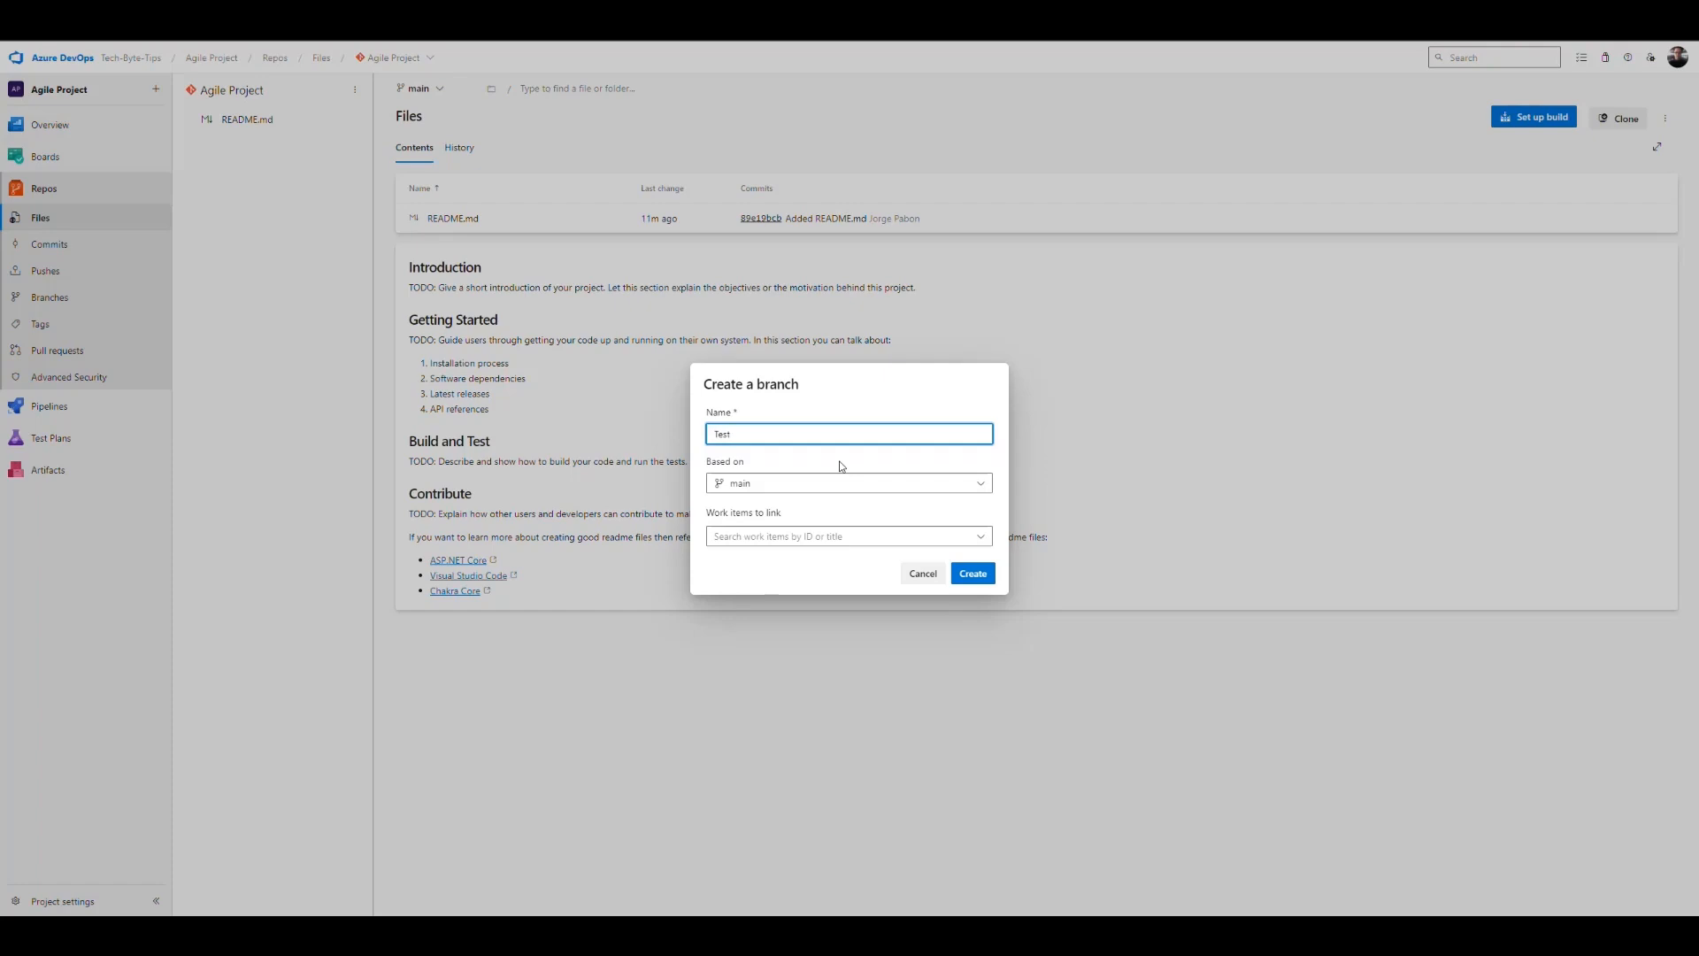
pyautogui.hotkey('ctrl', 'a')
pyautogui.write('1234 - Tes')
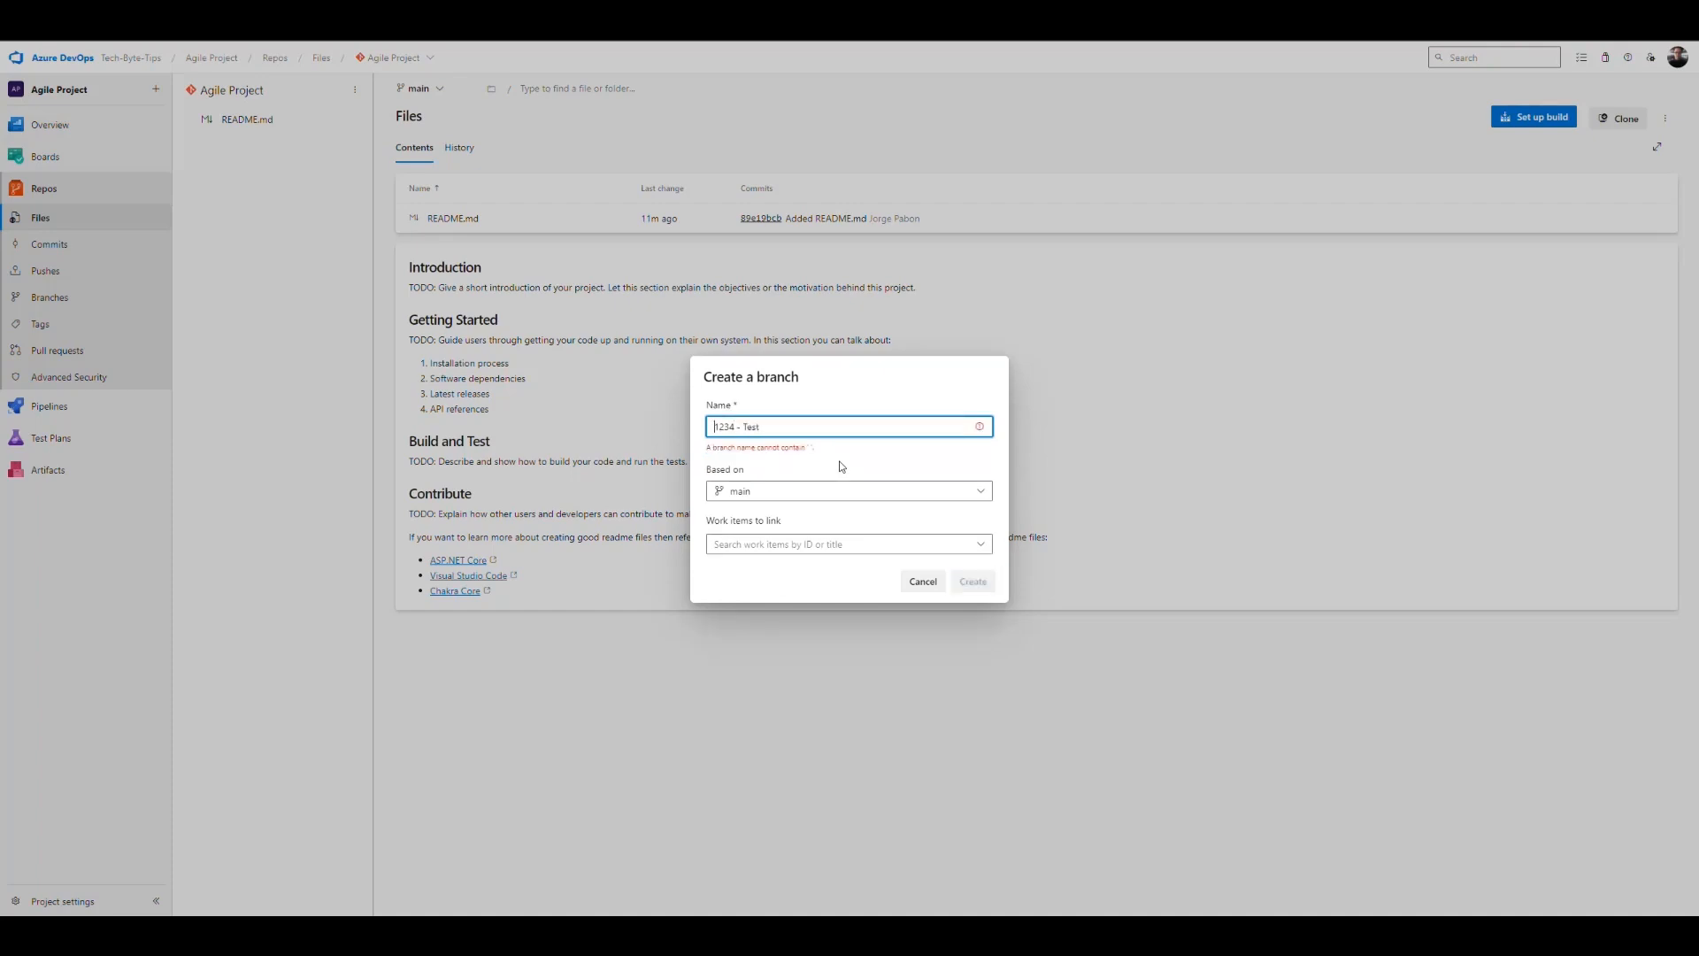
# Step: Replace the spaces and hyphen in the new branch's name with an underscore, making it 1234_Test
pyautogui.press('Delete')
pyautogui.press('Delete')
pyautogui.press('Delete')
pyautogui.write('_')
pyautogui.press('End')
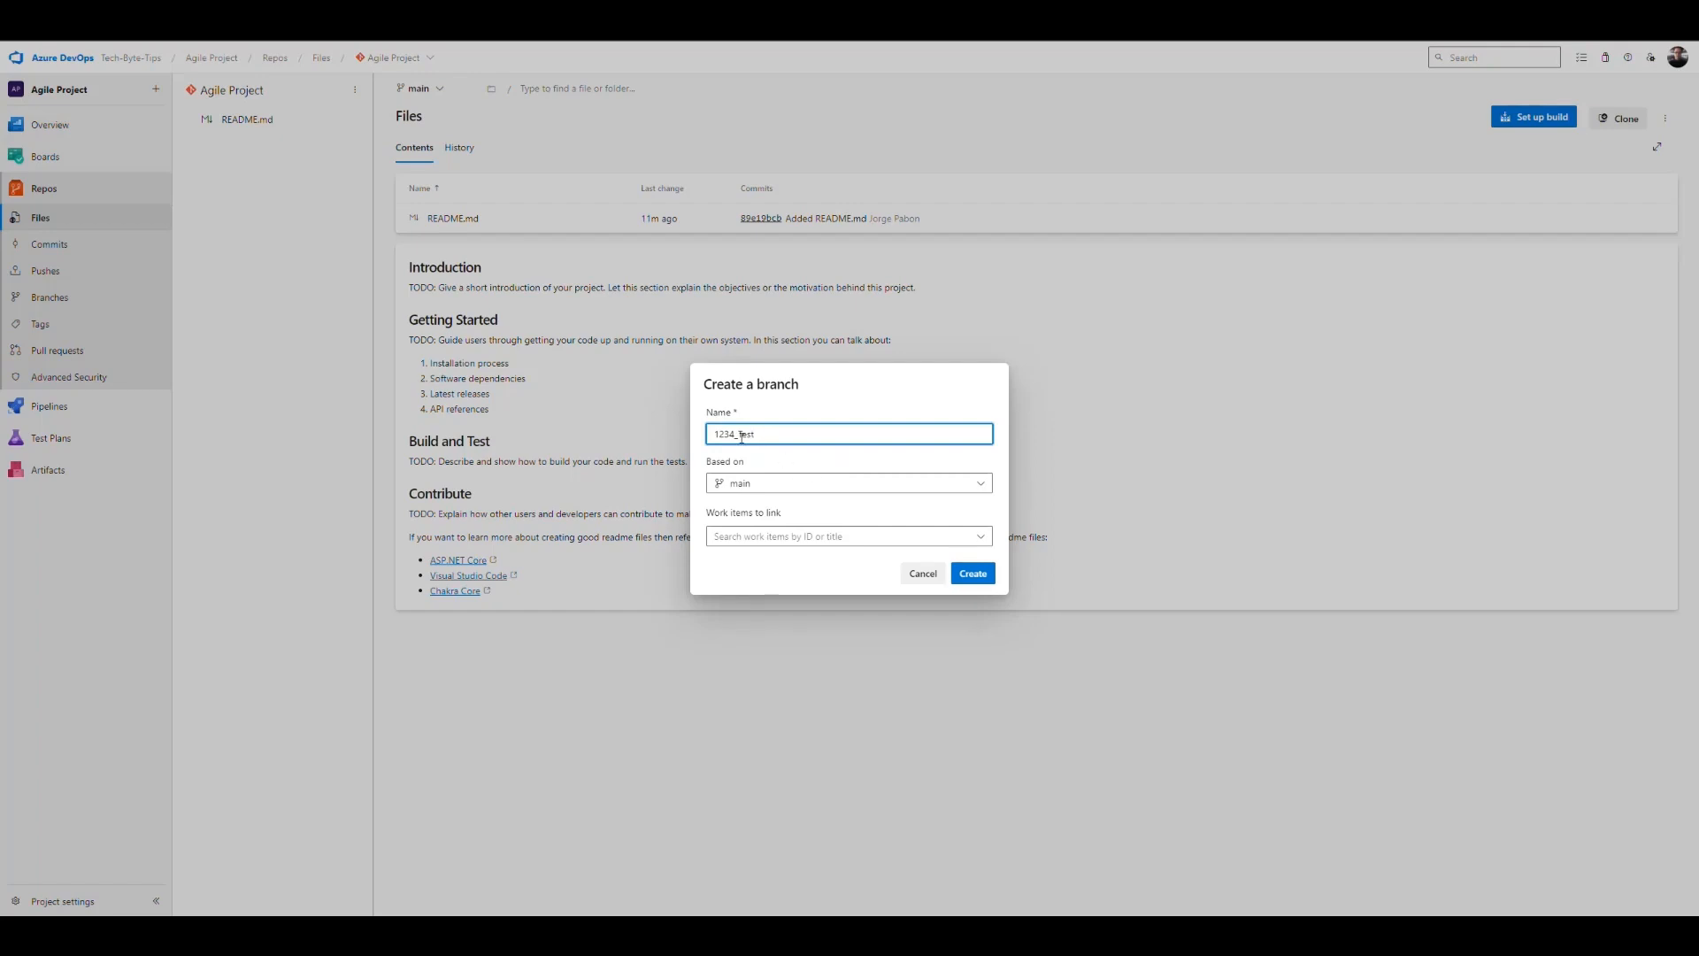
# Step: Link User Story 12: Display Book Details to the new 1234_Test branch and create the branch
pyautogui.moveTo(740, 435); pyautogui.dragTo(786, 433)
pyautogui.click(786, 433)
pyautogui.click(983, 538)
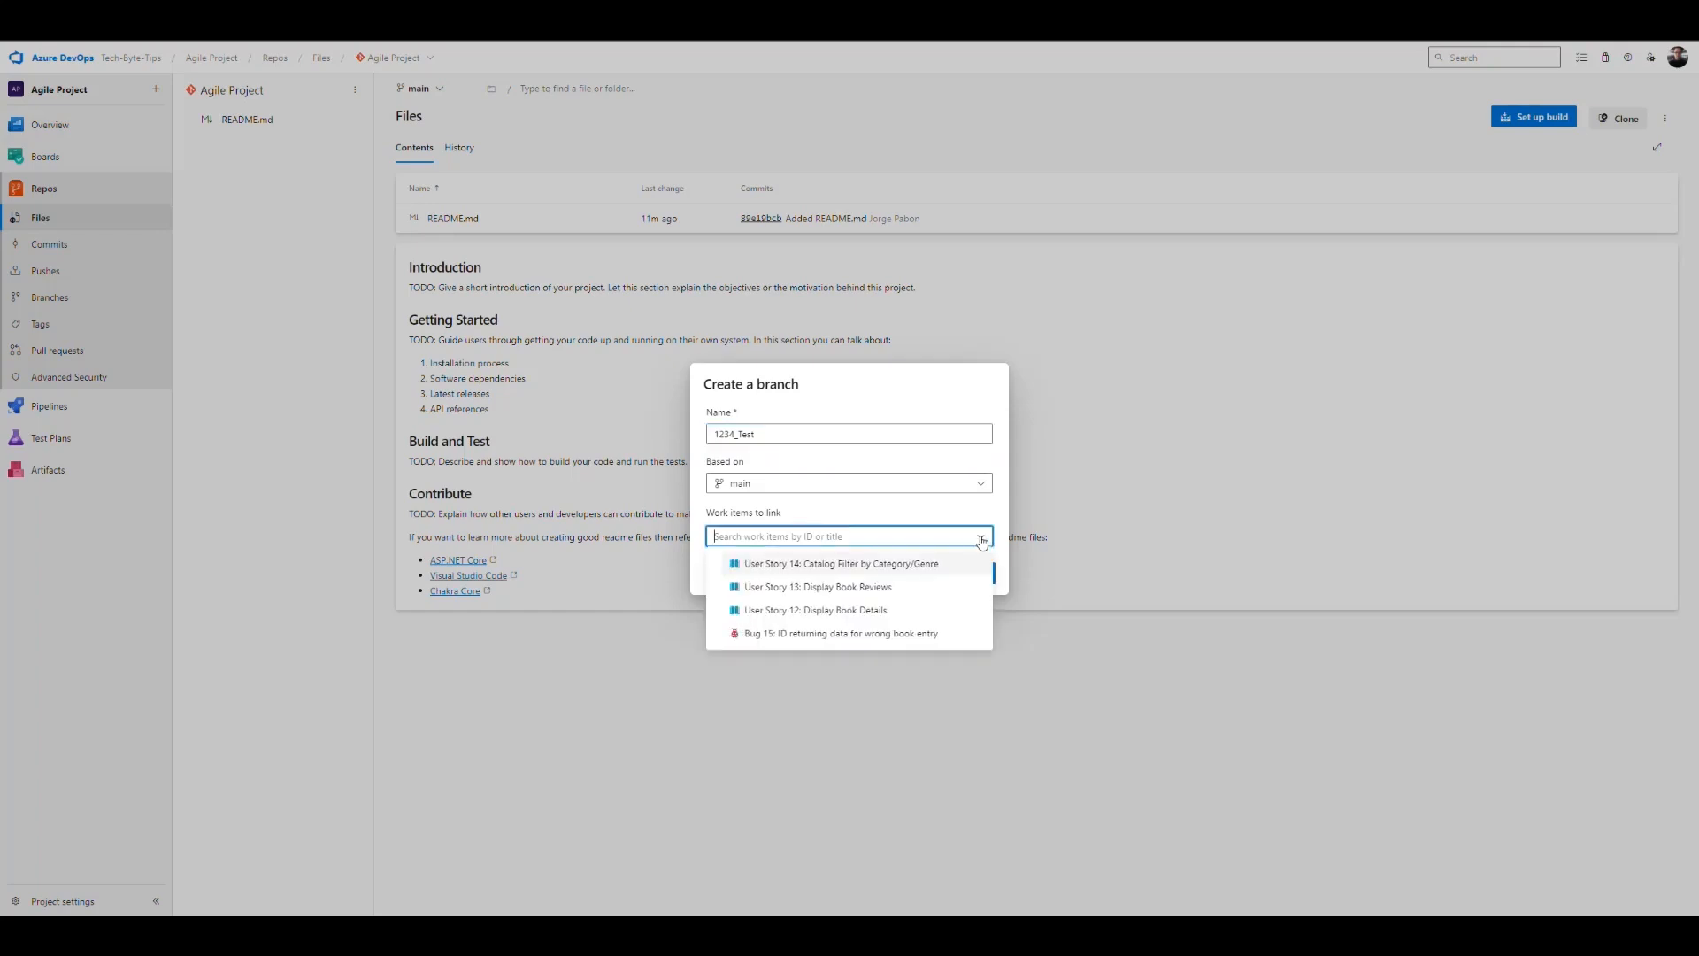
pyautogui.click(787, 611)
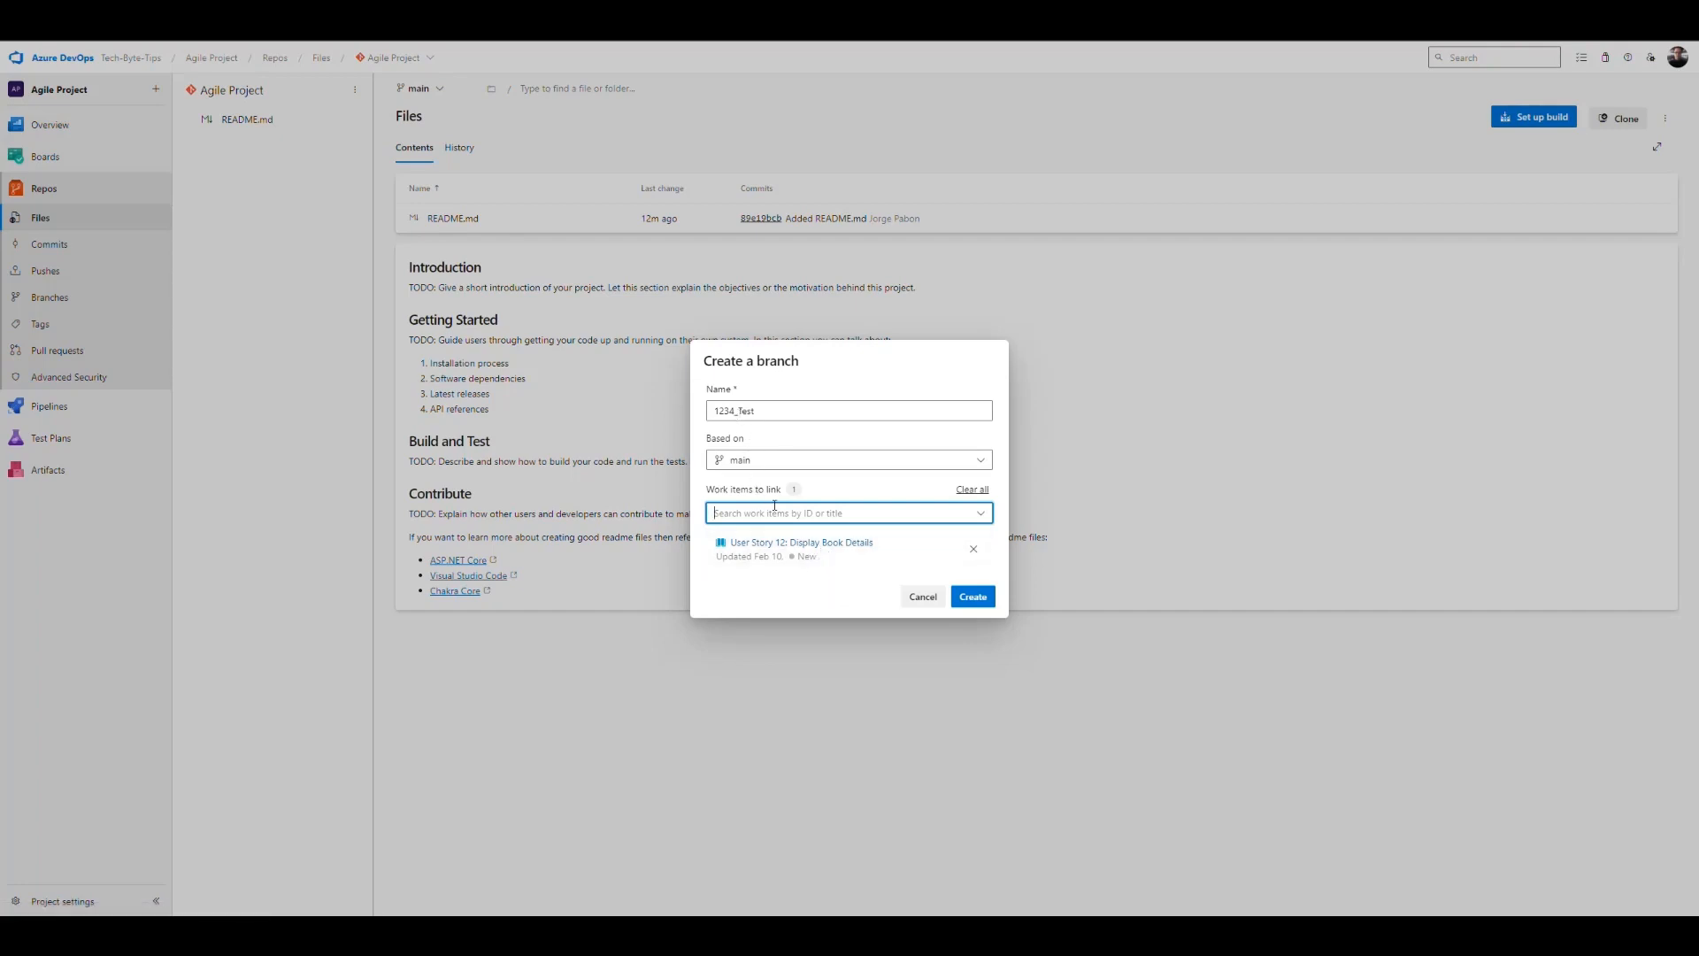
pyautogui.doubleClick(736, 411)
pyautogui.click(735, 410)
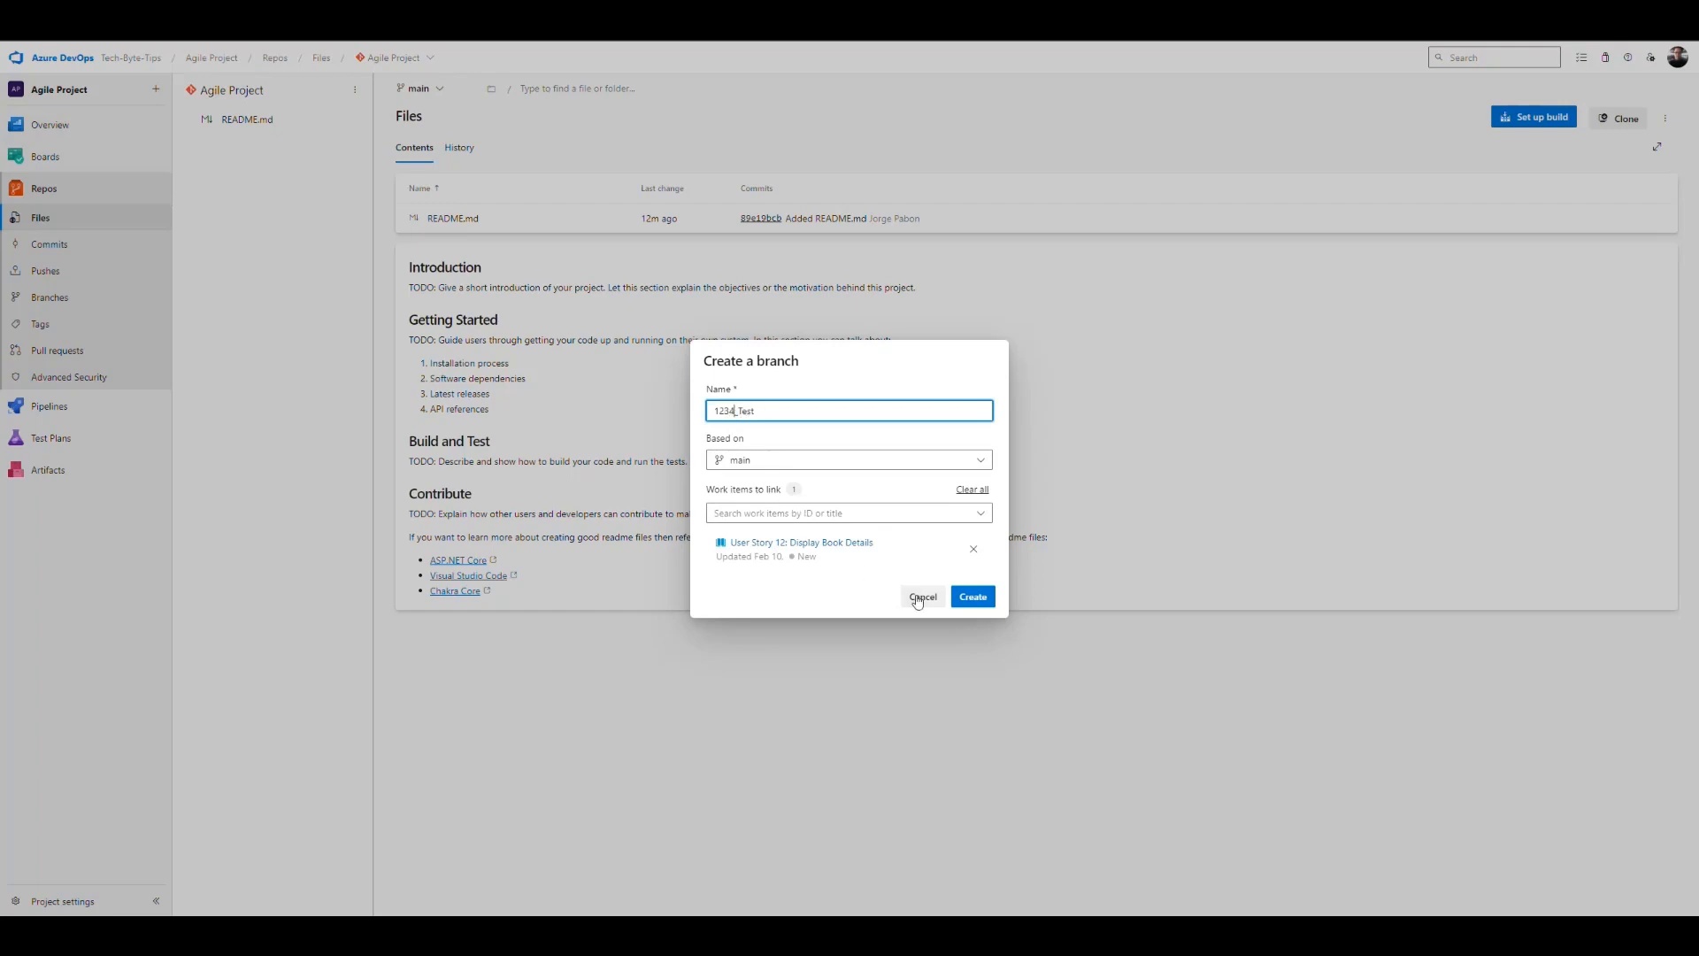
pyautogui.click(976, 599)
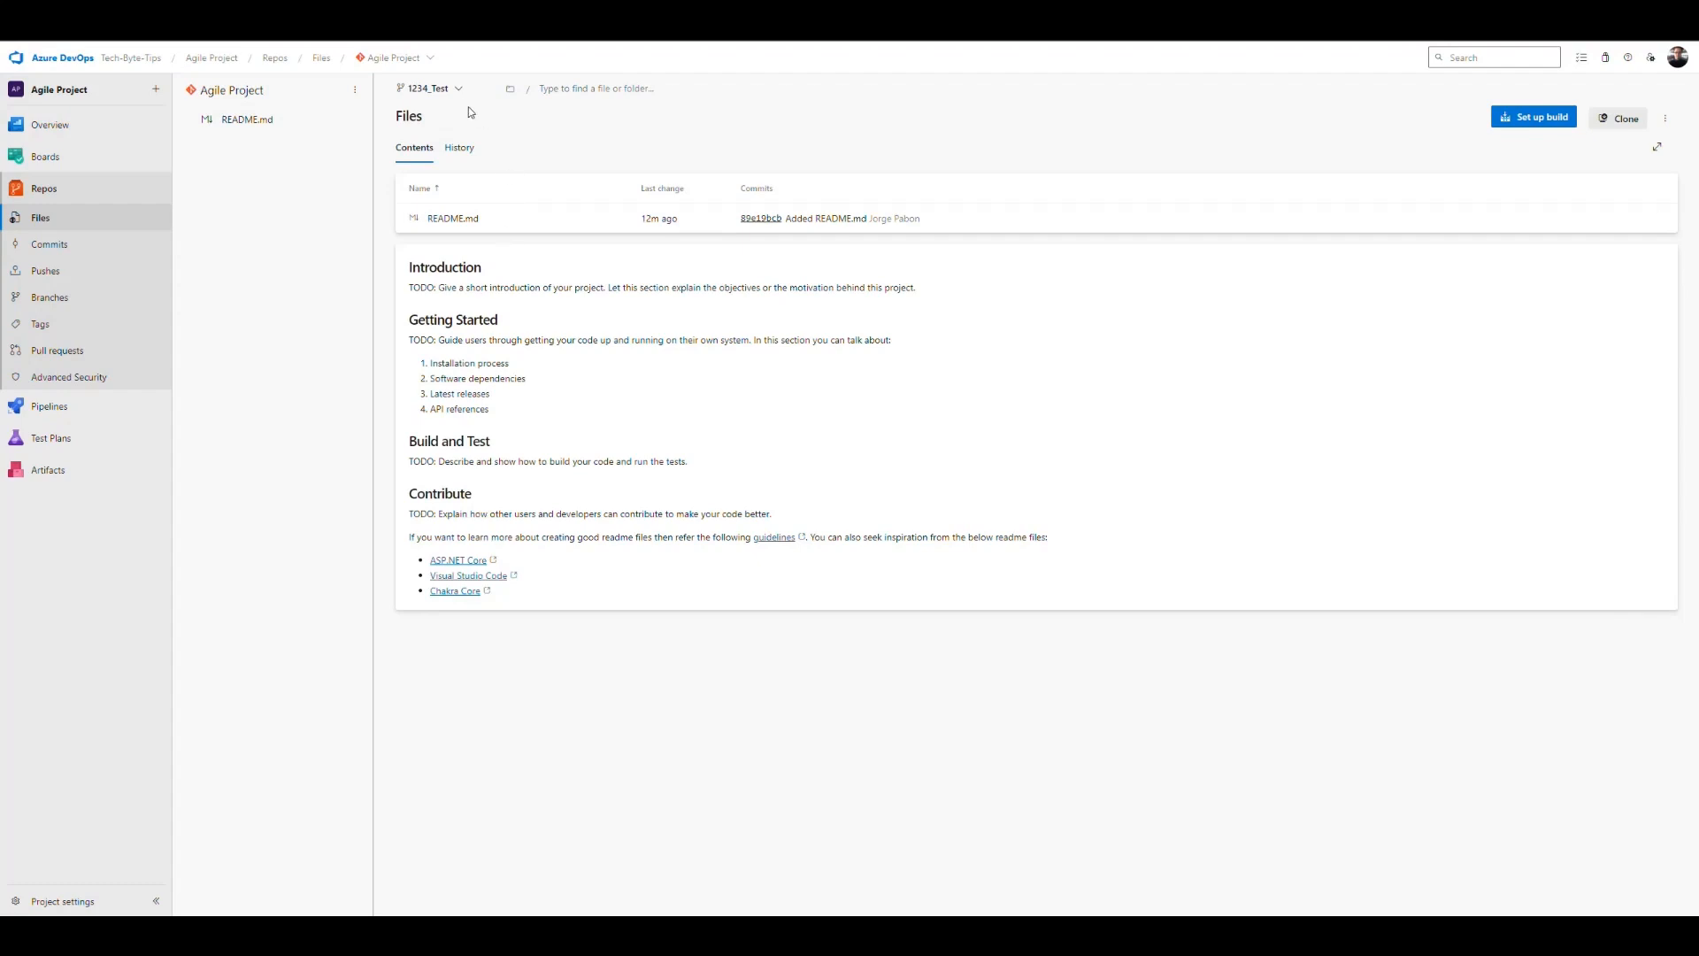
# Step: Switch the repository's file view to the main branch and back to 1234_Test
pyautogui.click(433, 88)
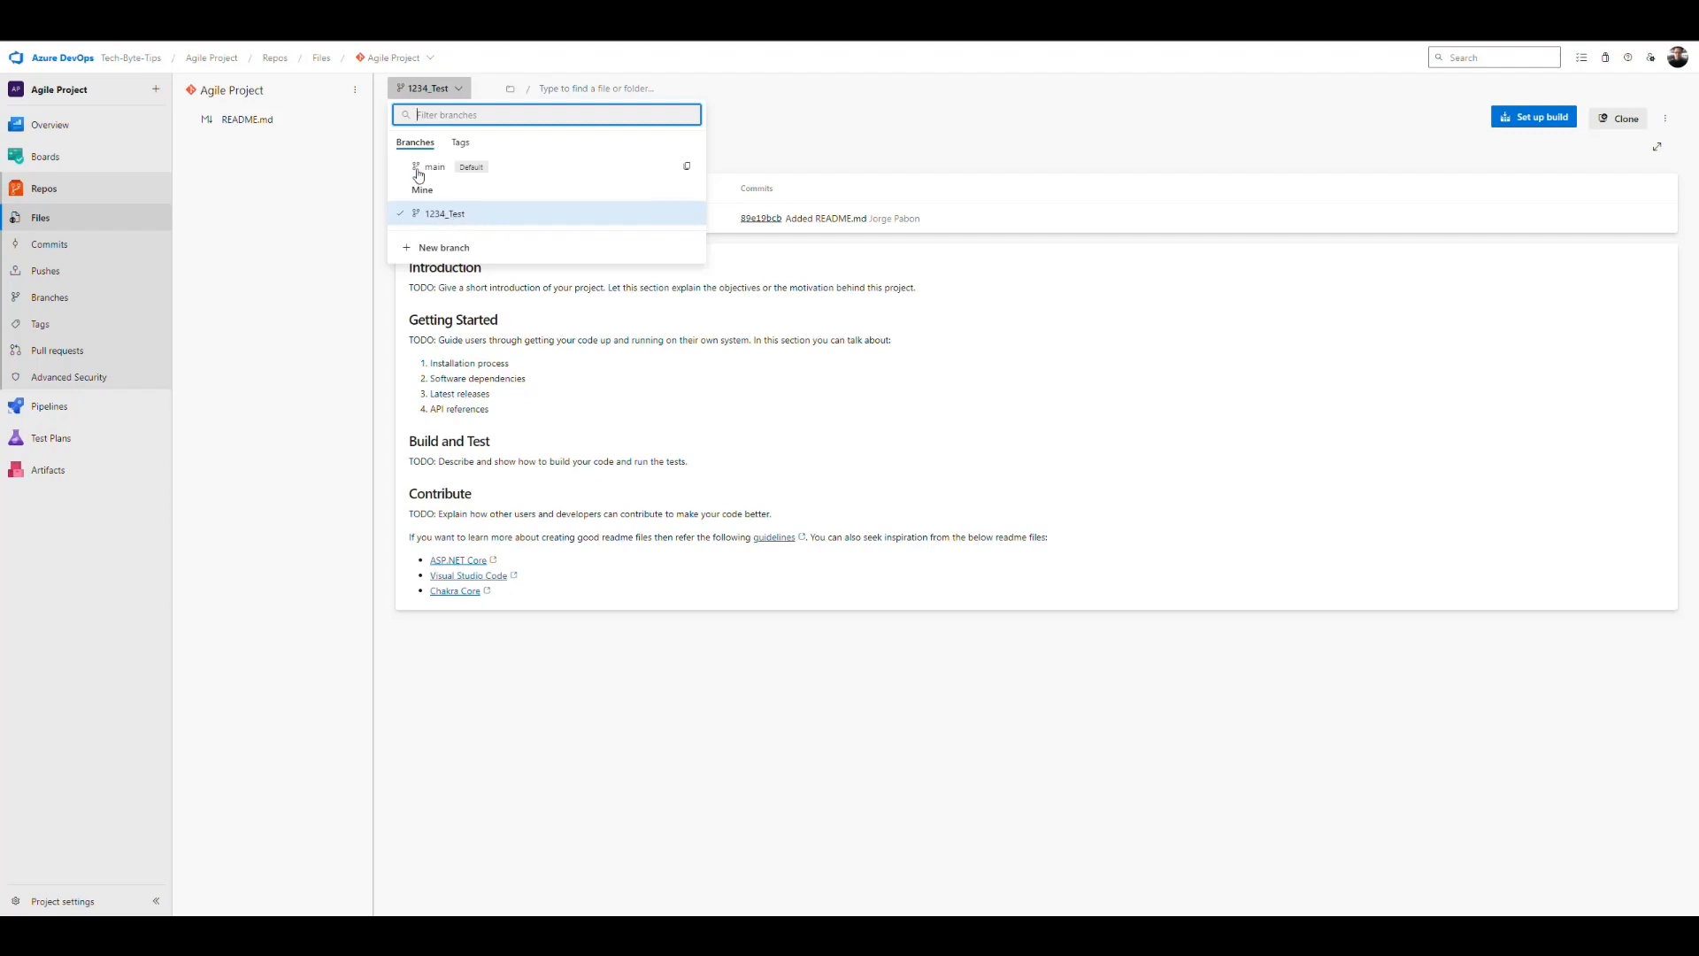
pyautogui.press('Escape')
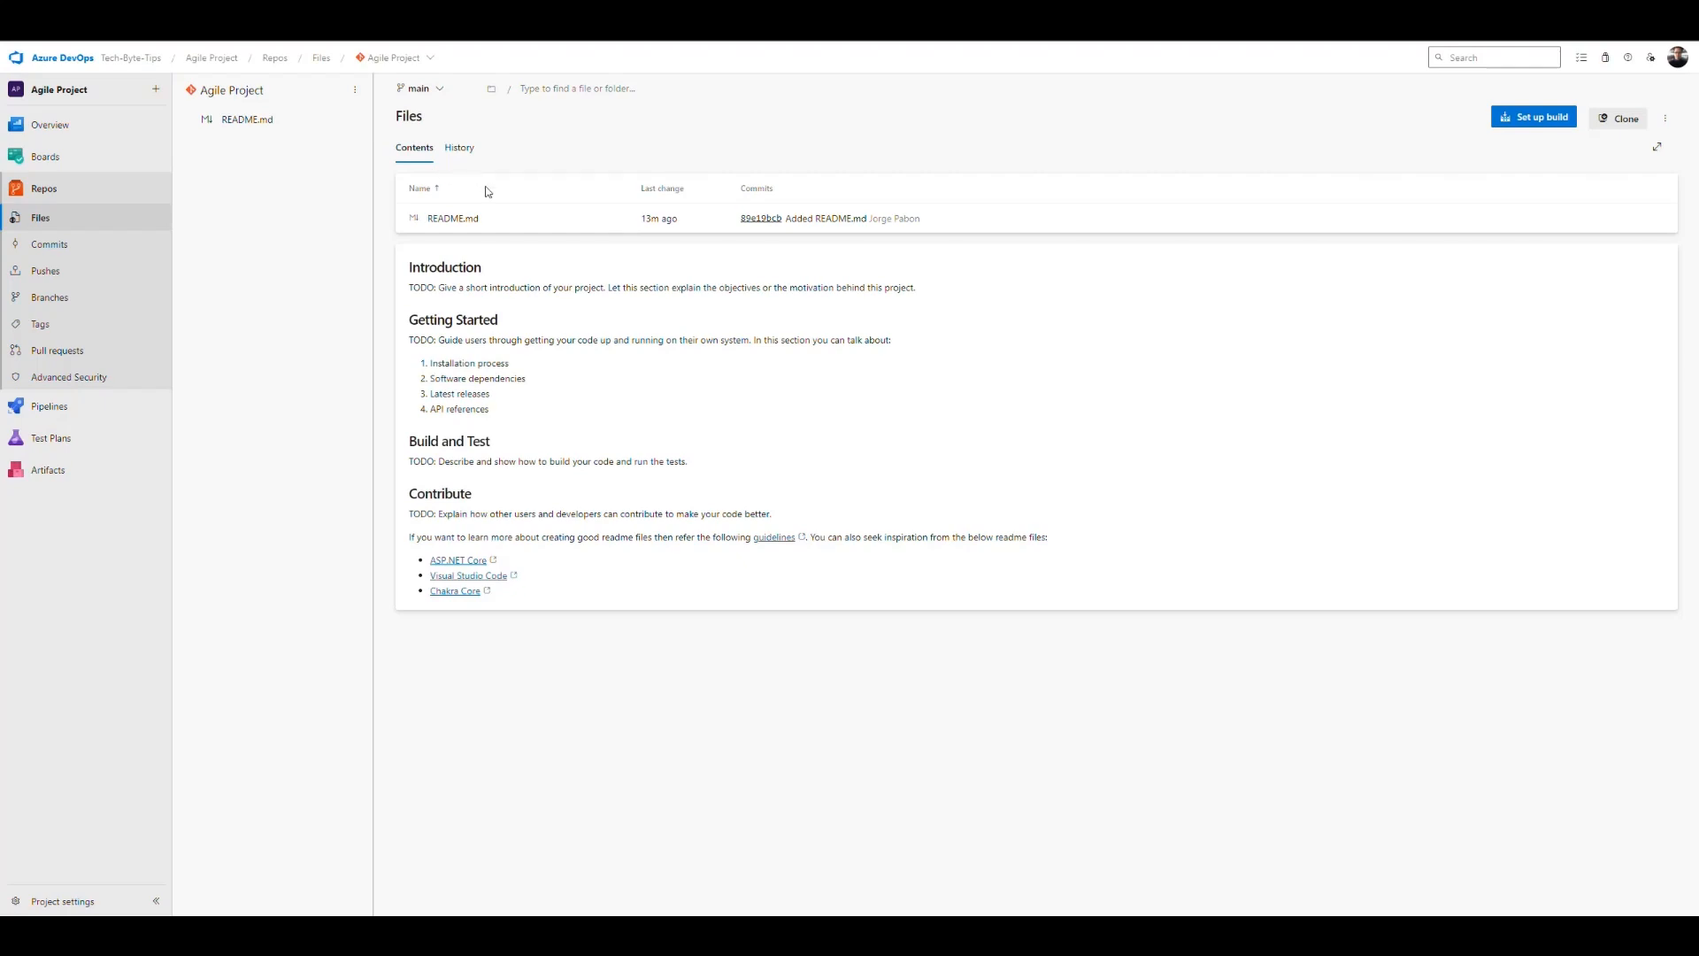
pyautogui.click(434, 93)
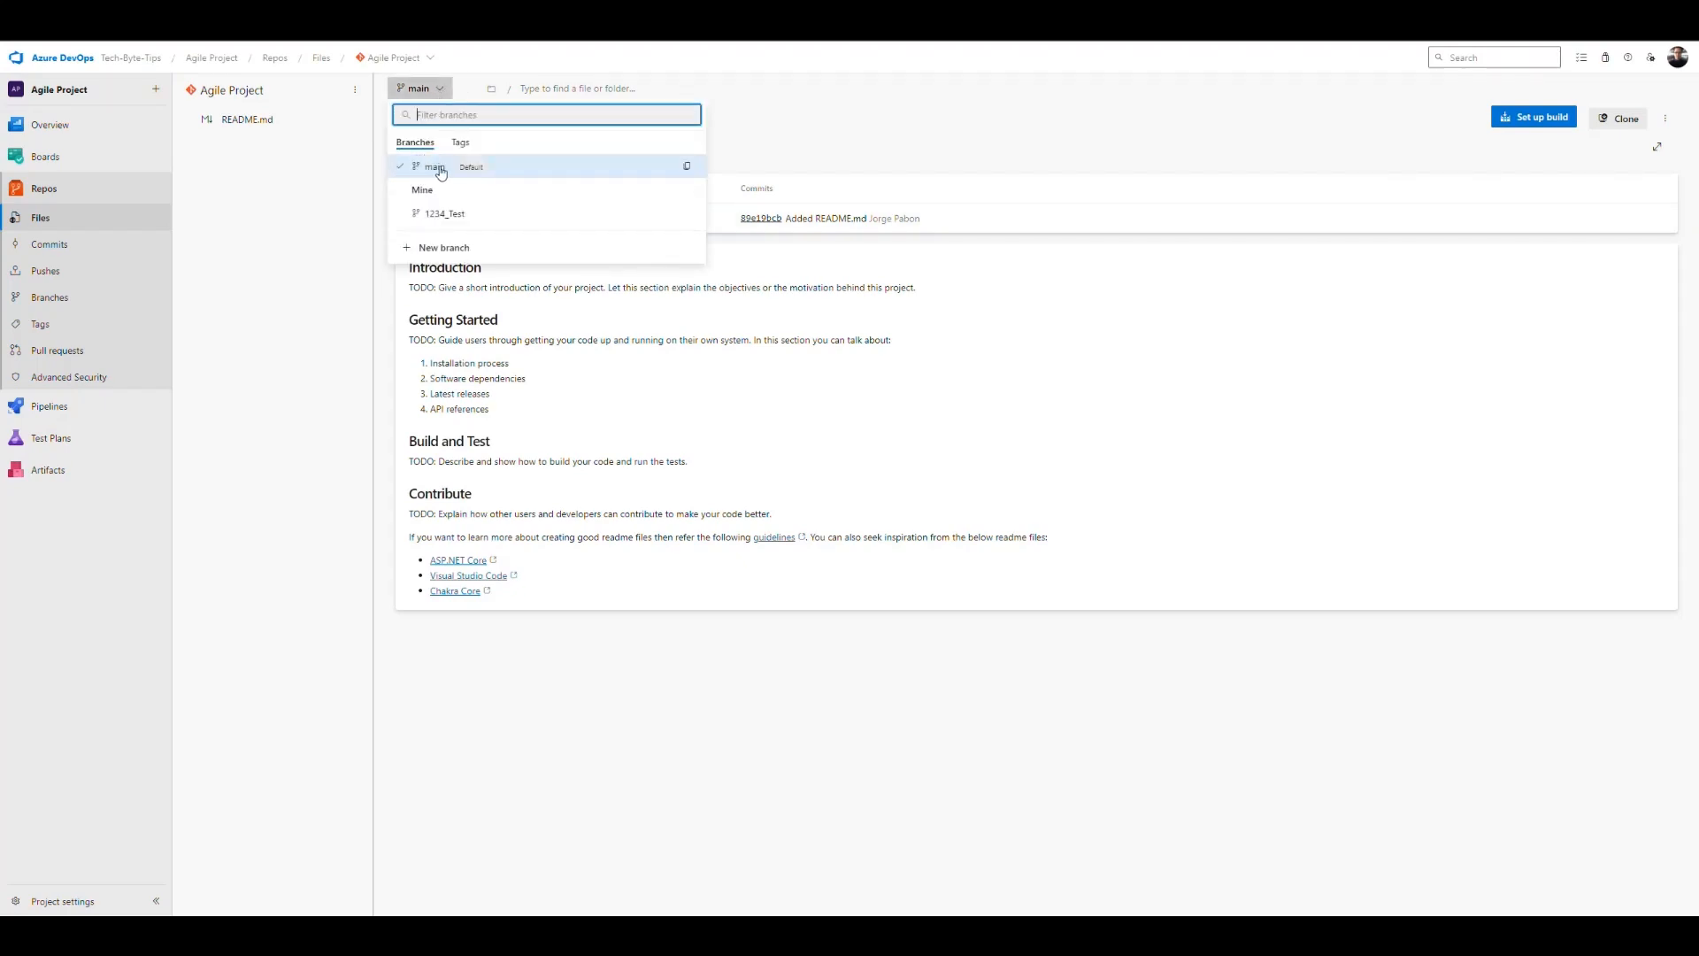
pyautogui.press('Escape')
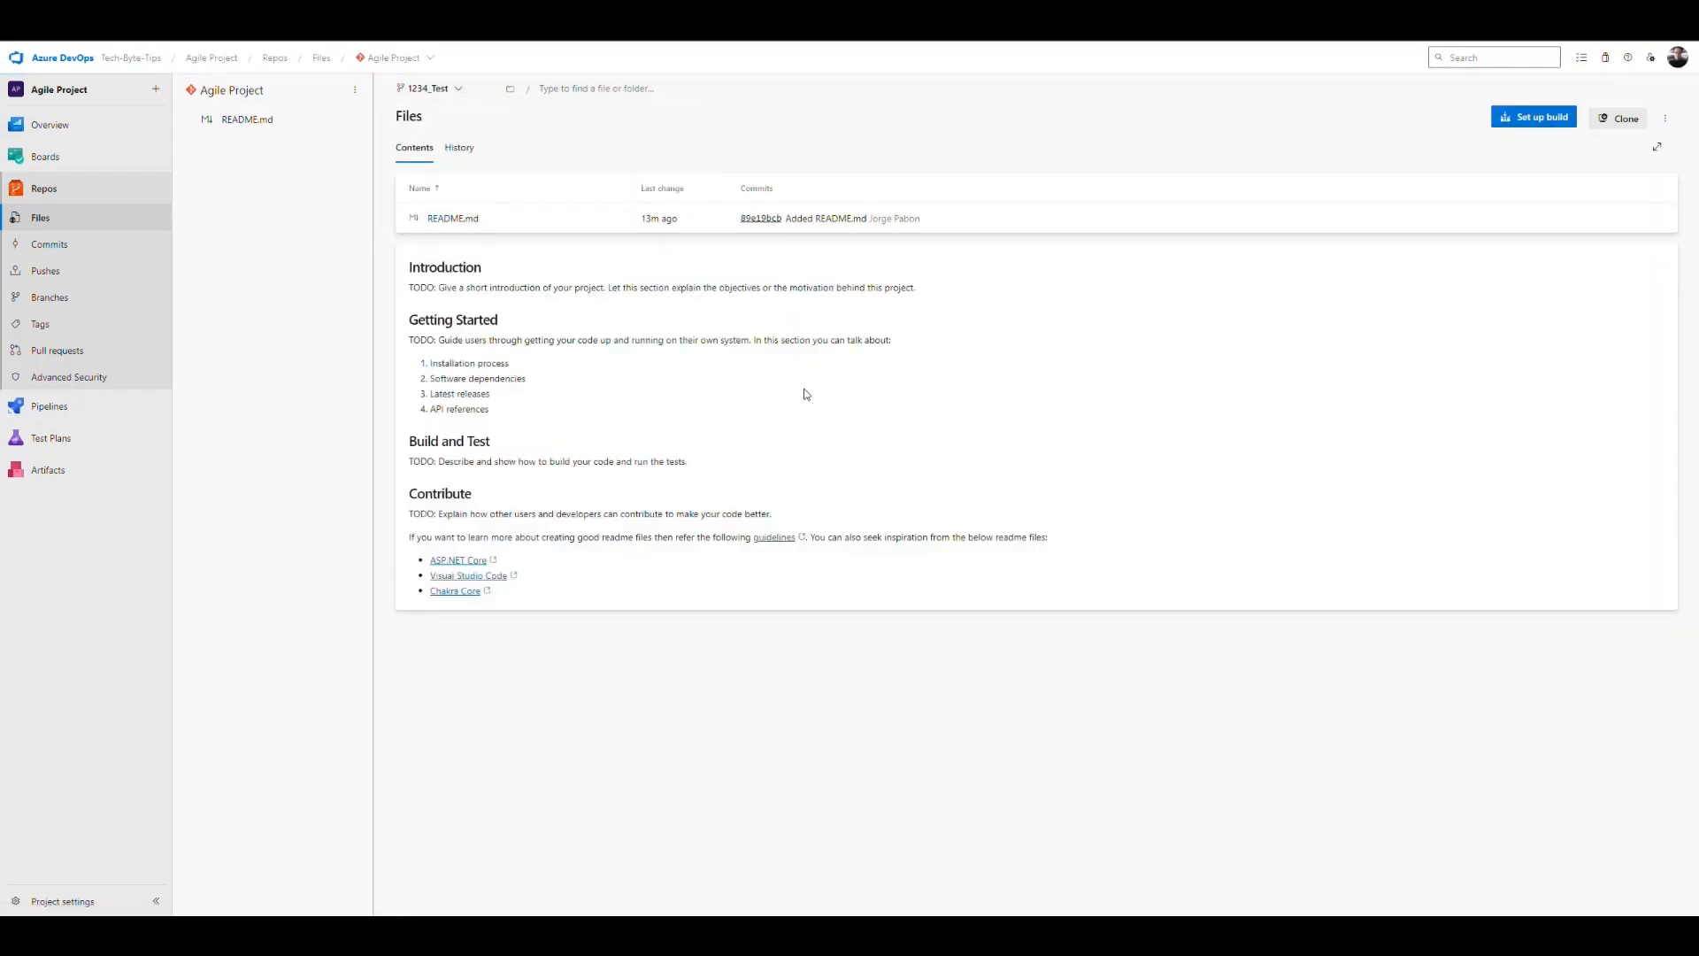
# Step: Open the Agile Project repository's management settings and examine its repository policies and branch policies list
pyautogui.click(430, 58)
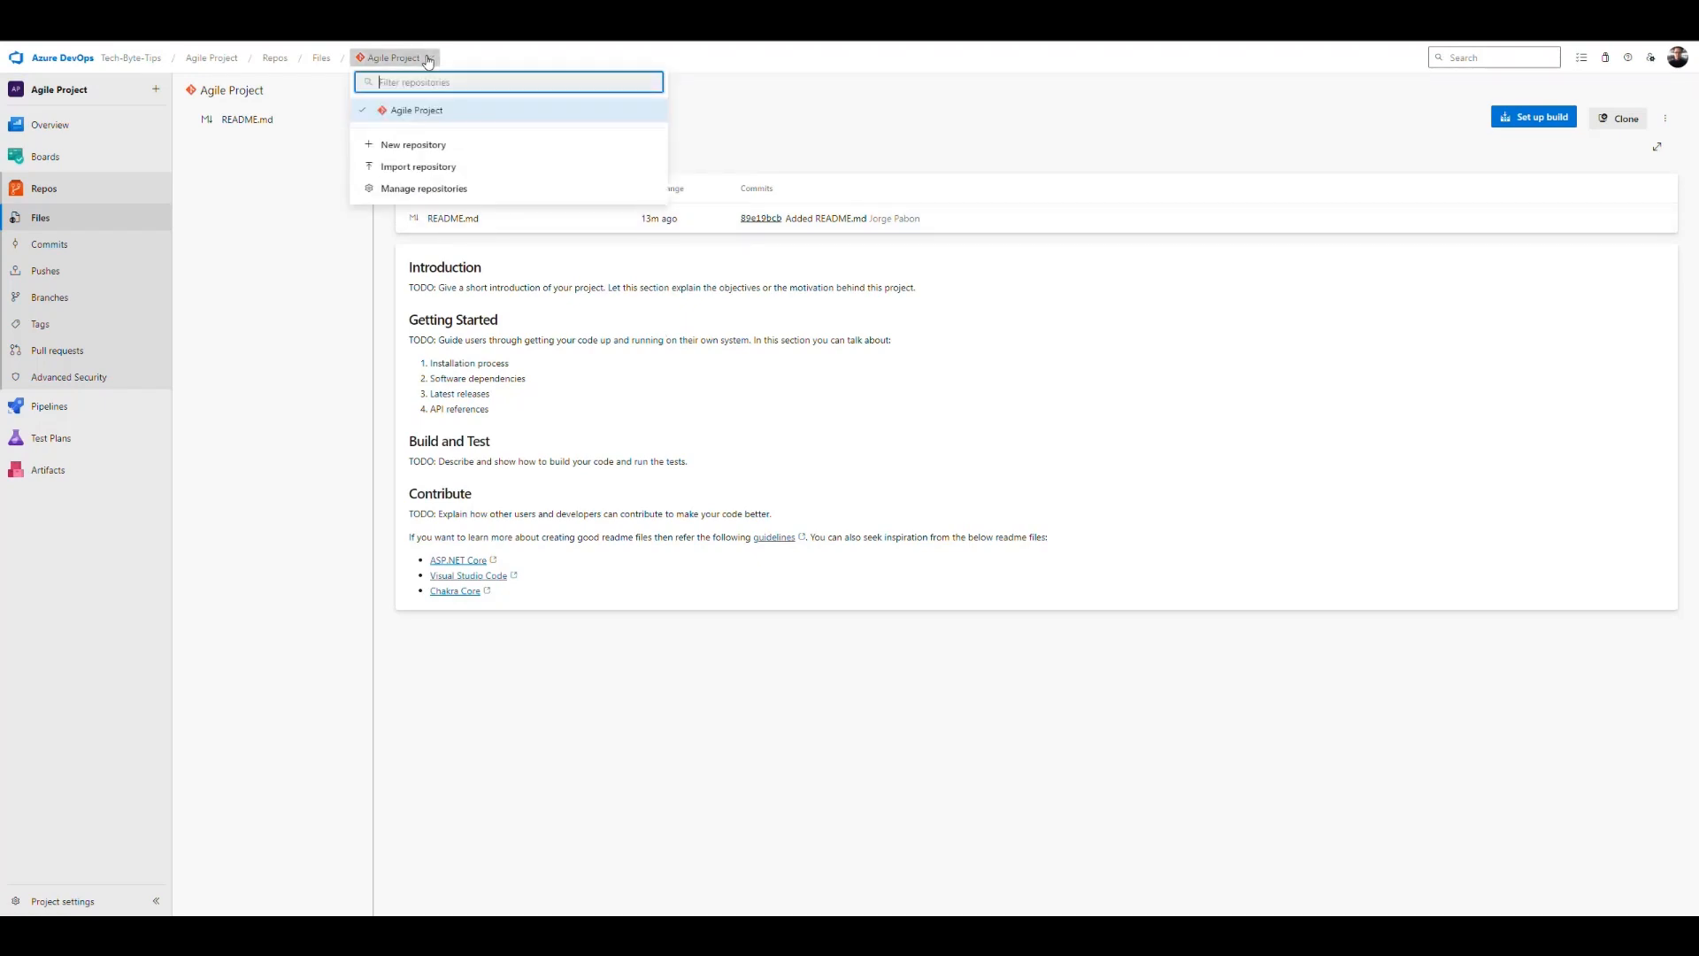
pyautogui.click(423, 188)
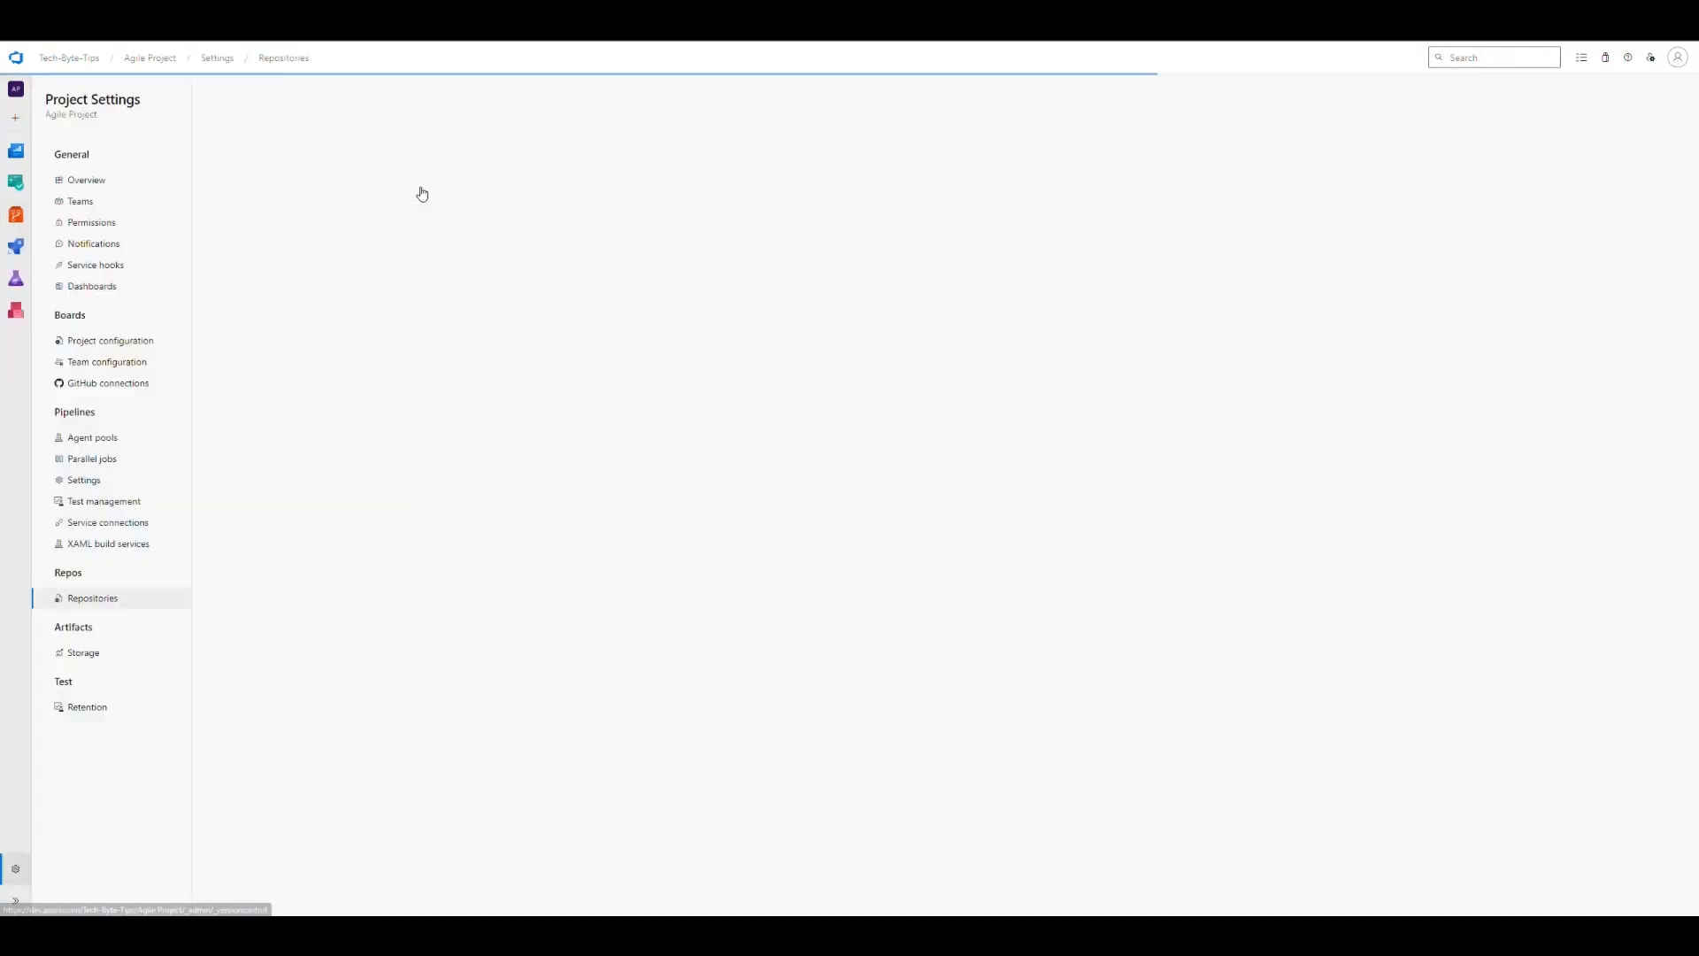
pyautogui.click(282, 179)
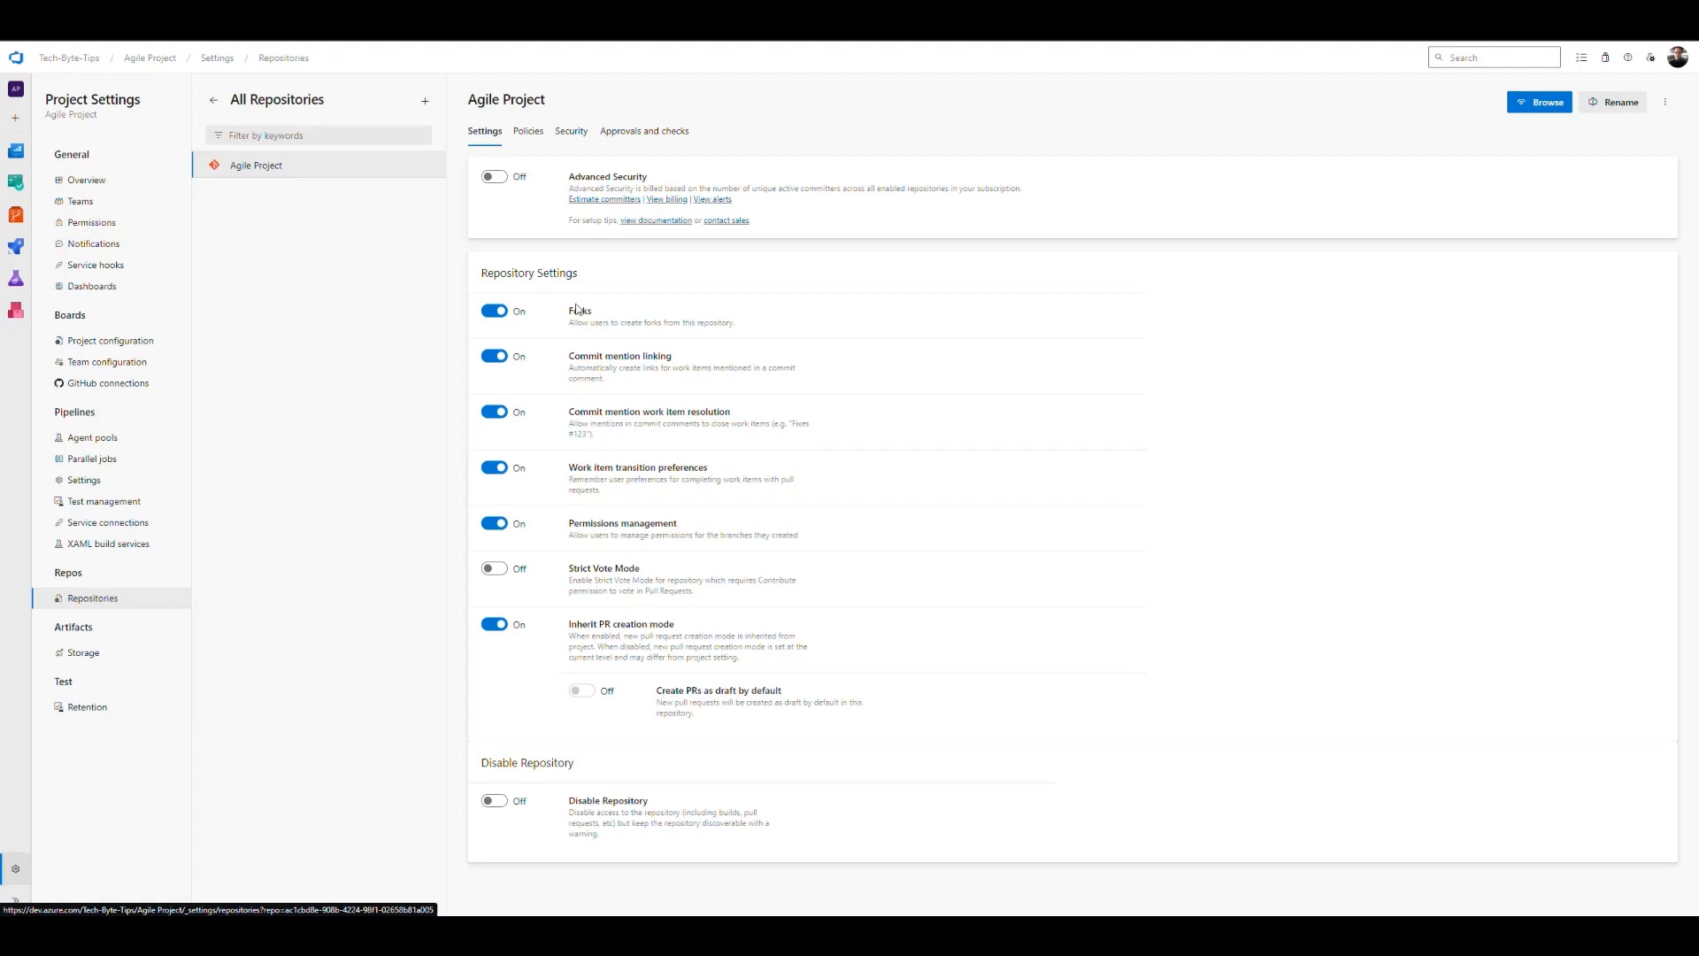
pyautogui.click(528, 133)
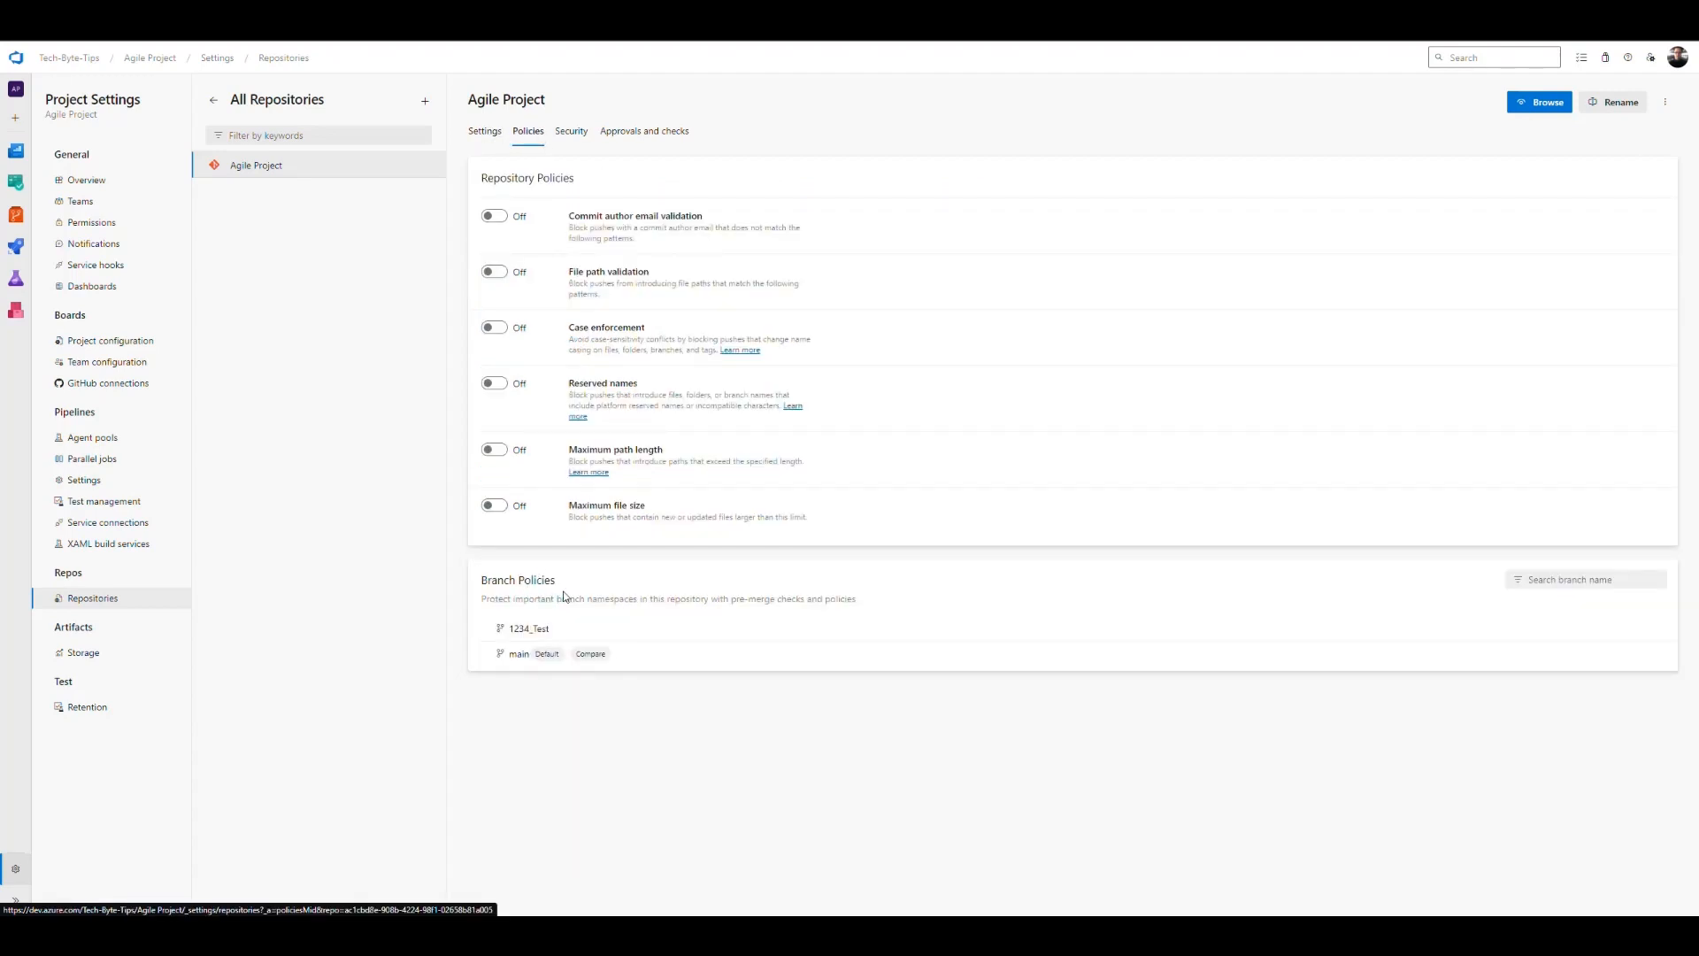
pyautogui.moveTo(556, 581); pyautogui.dragTo(478, 583)
pyautogui.click(541, 583)
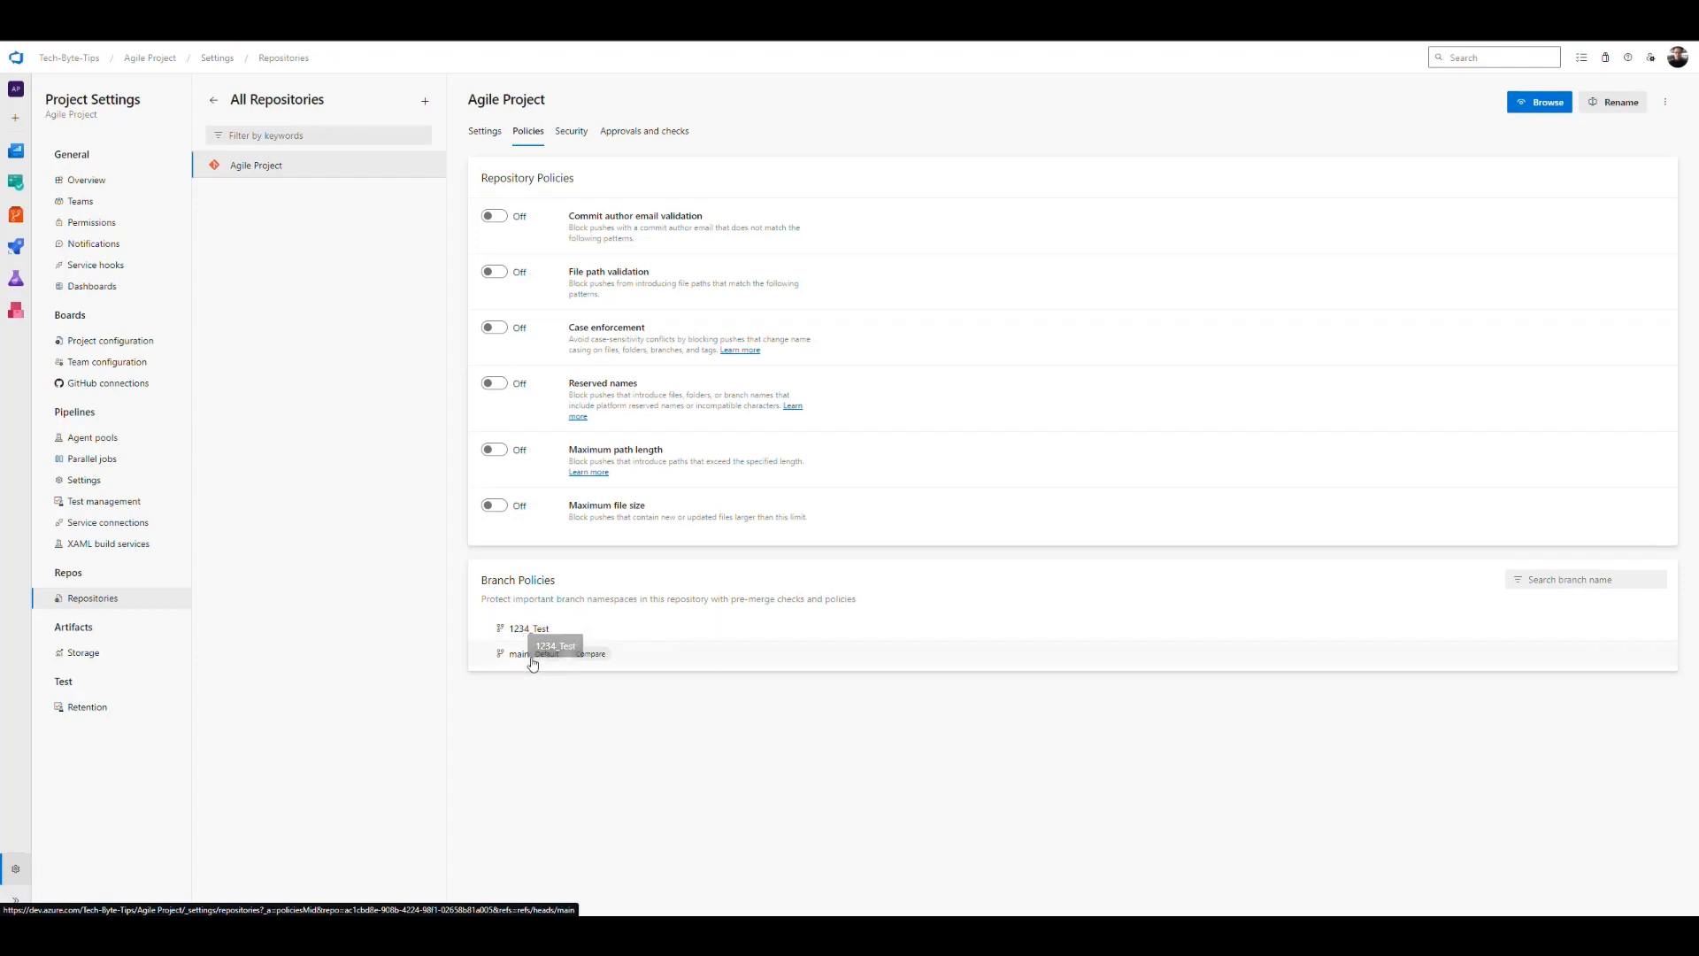
# Step: Examine the 1234_Test branch's policies and user permissions, returning to its policies
pyautogui.click(522, 630)
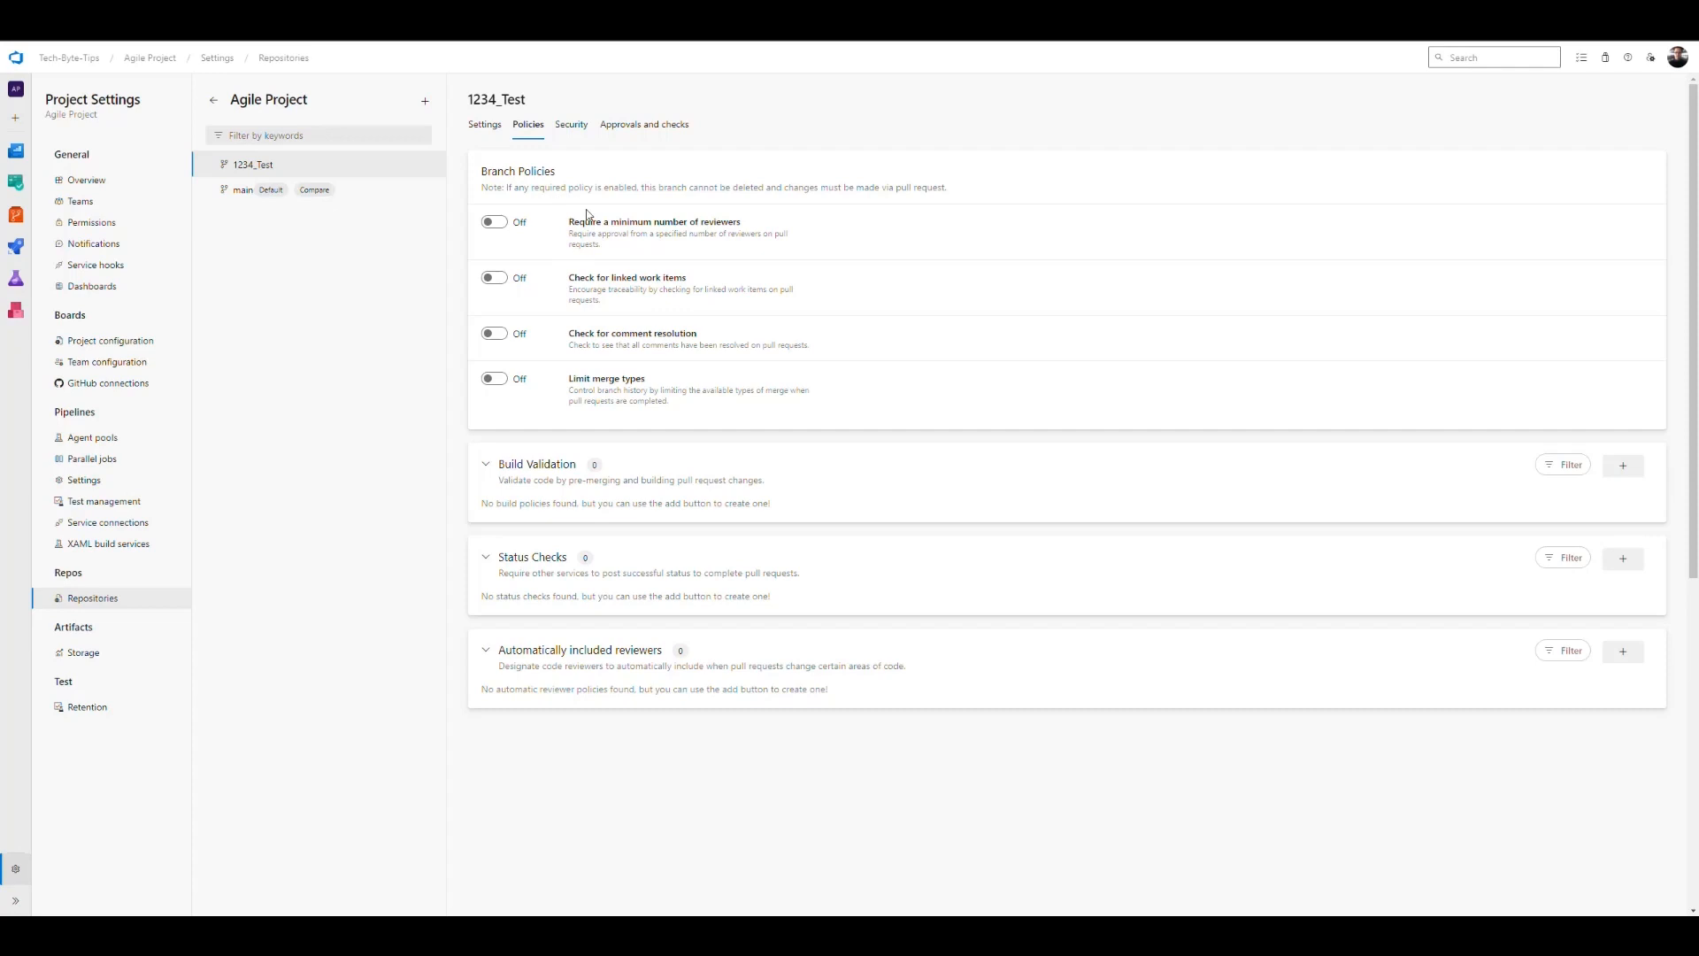
pyautogui.click(566, 127)
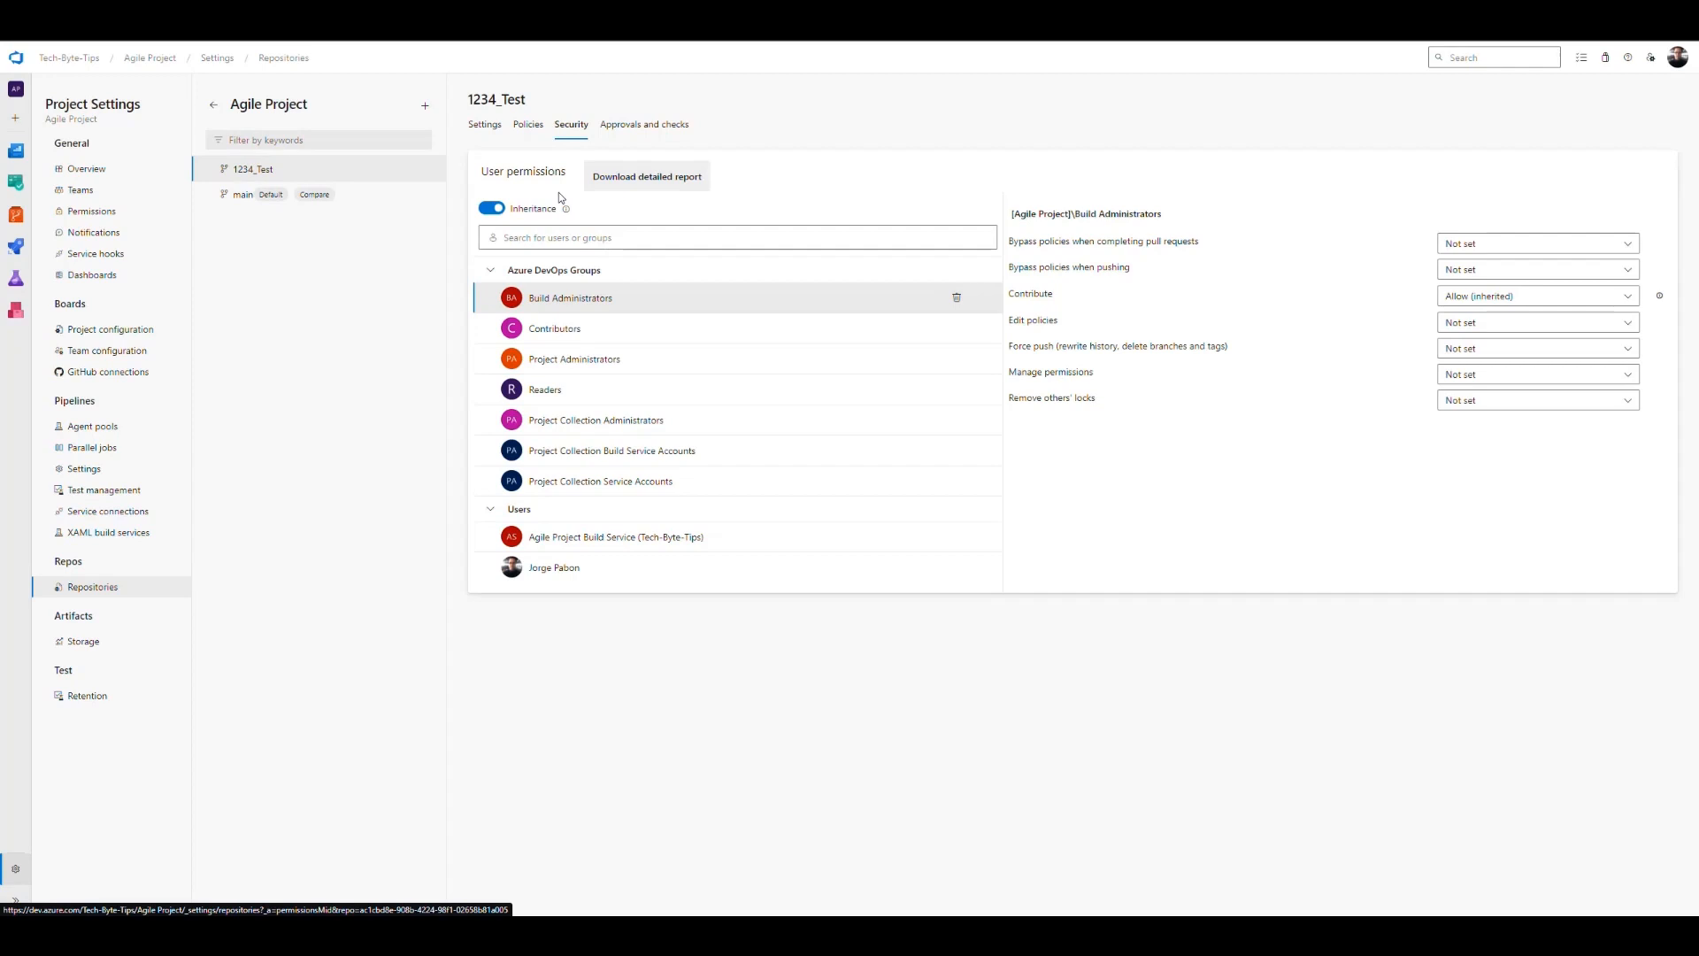
pyautogui.click(529, 124)
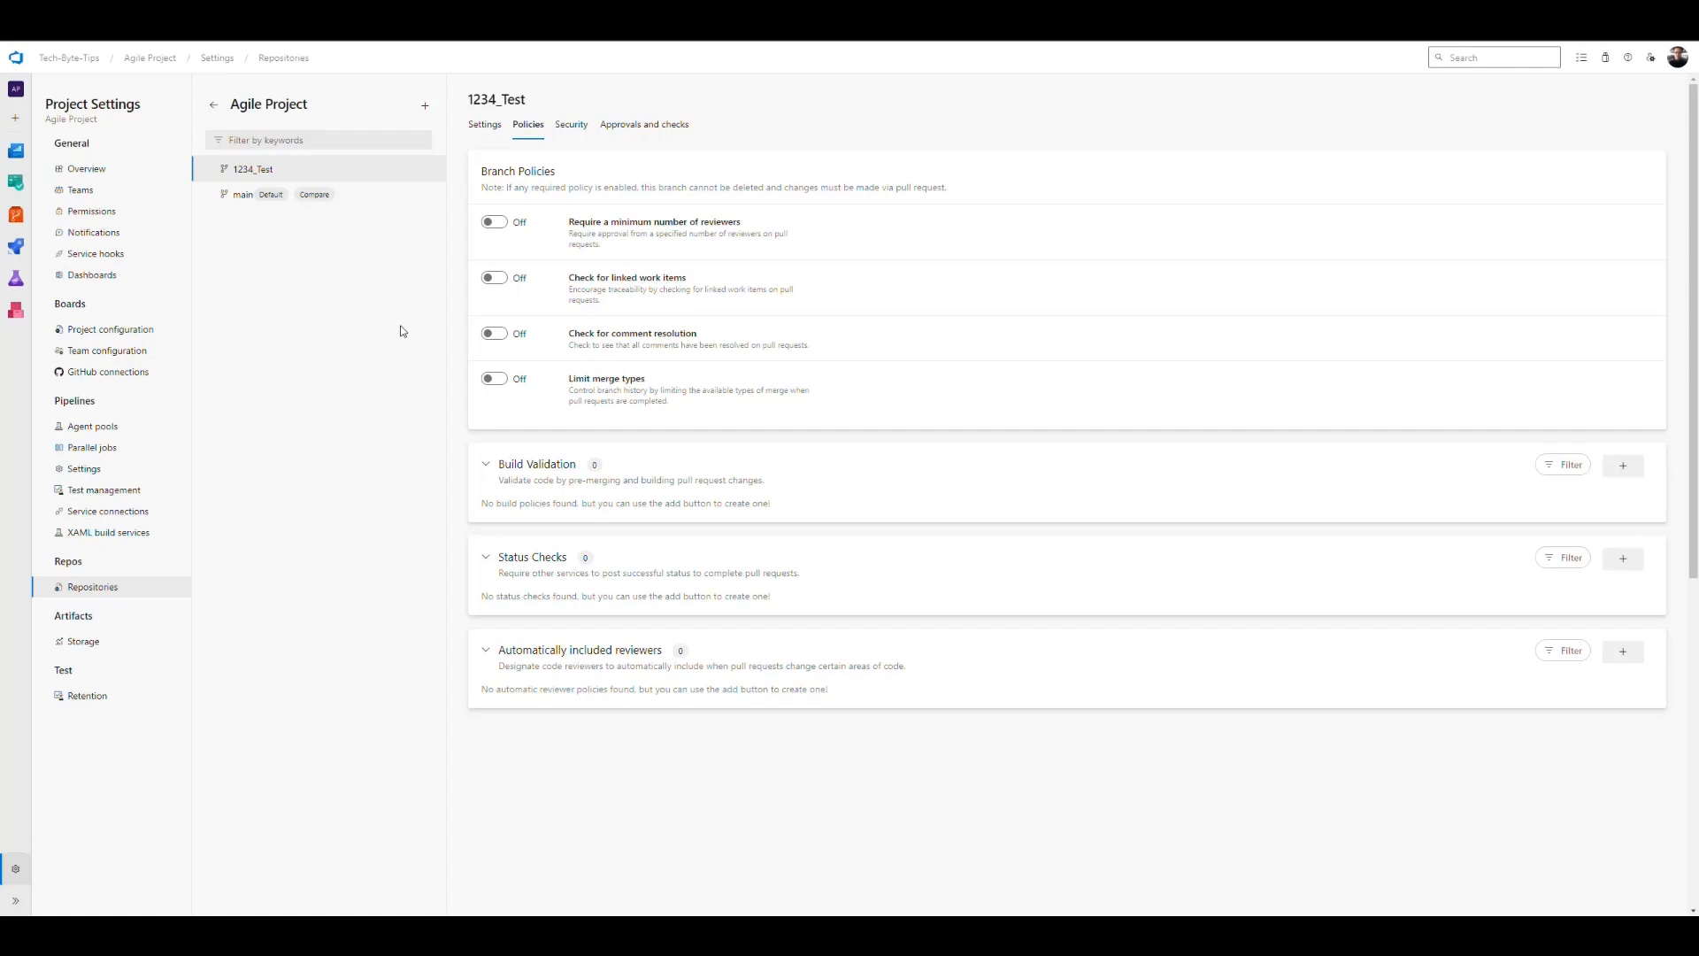
# Step: Go to the repository's branch list, lock the 1234_Test branch and unlock it again
pyautogui.click(16, 217)
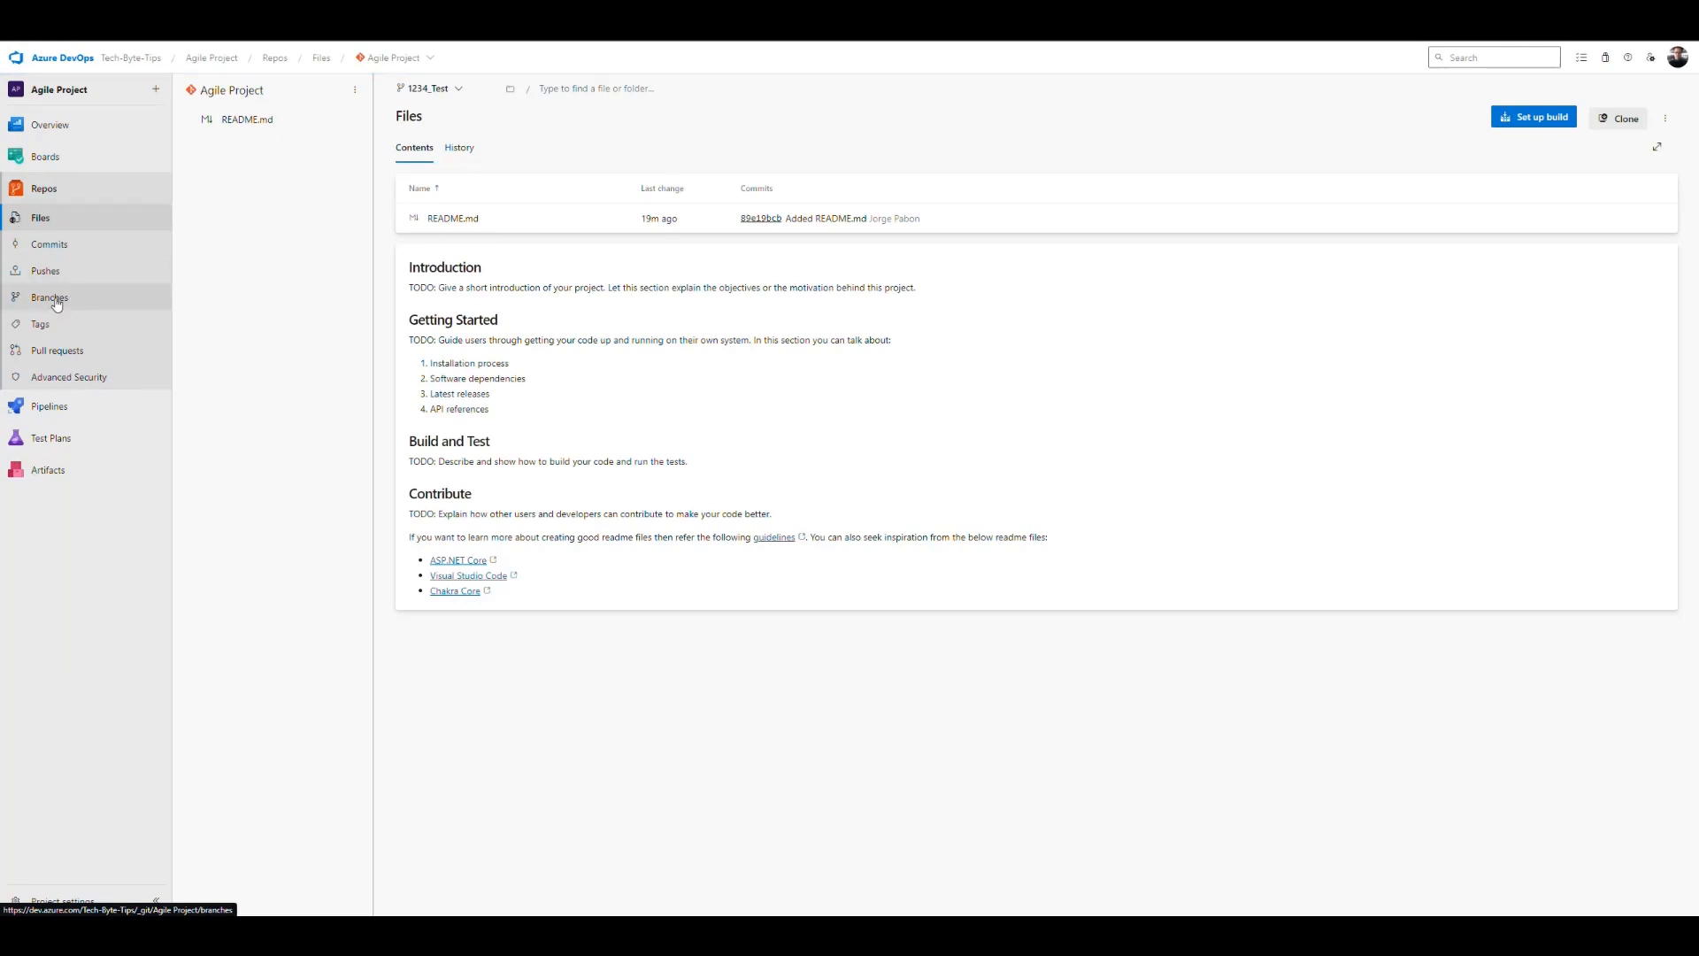
pyautogui.click(56, 303)
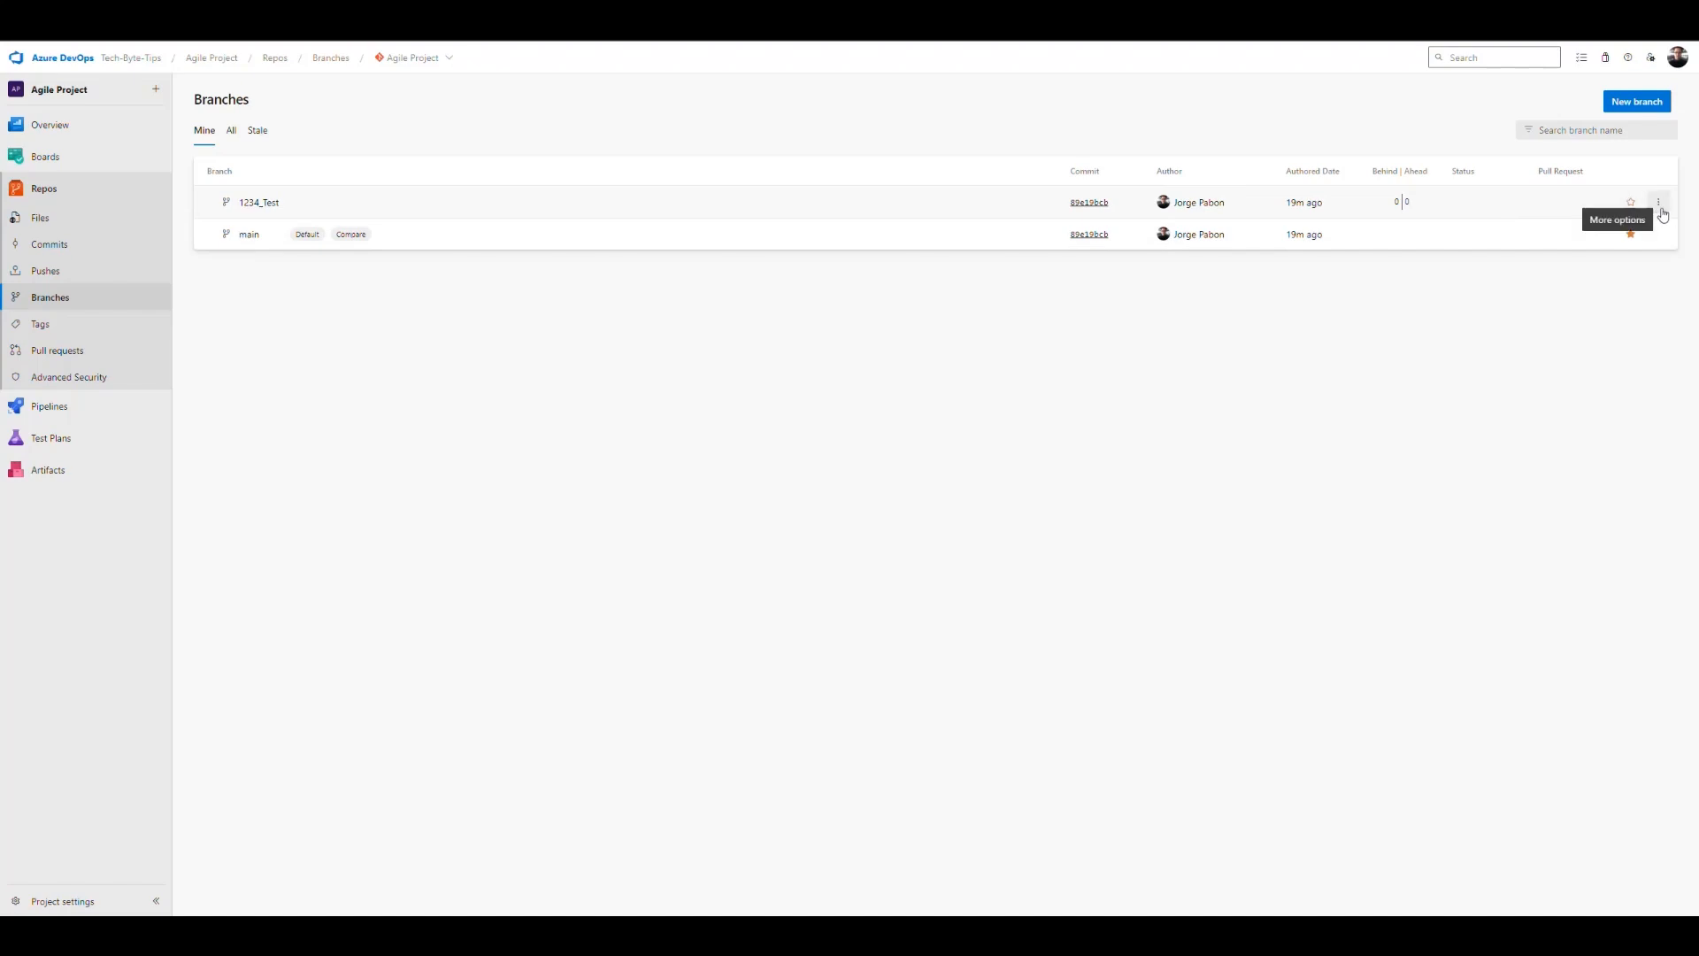
pyautogui.click(1660, 204)
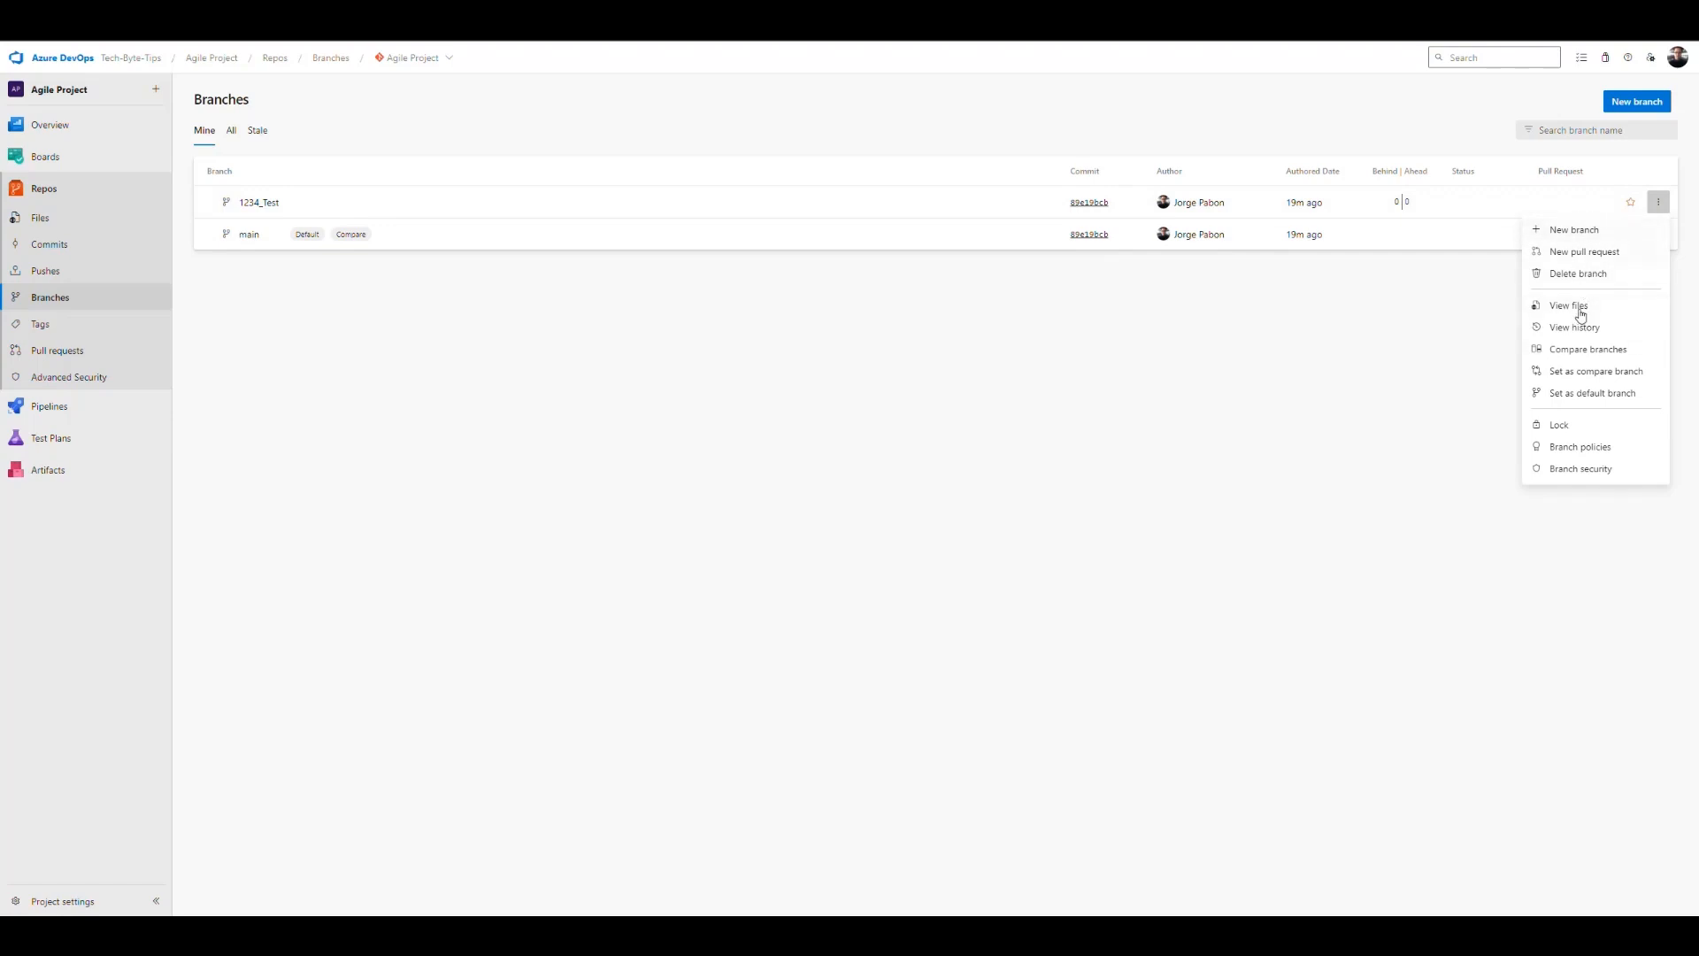
pyautogui.click(1566, 429)
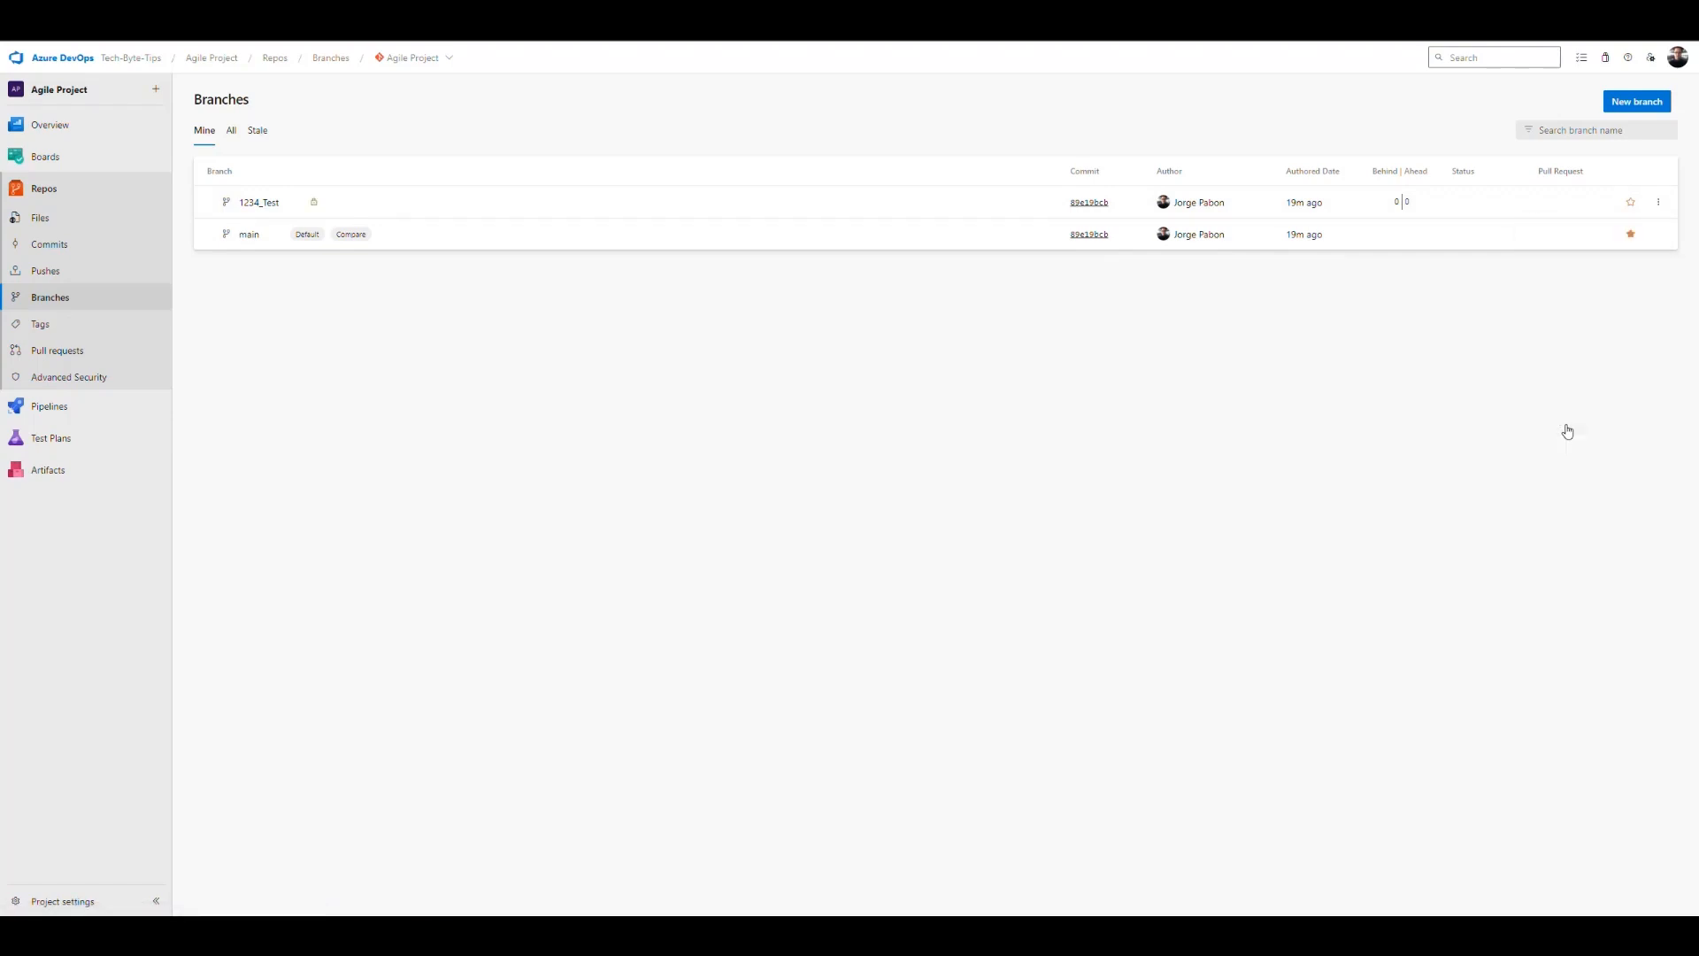
pyautogui.moveTo(315, 207)
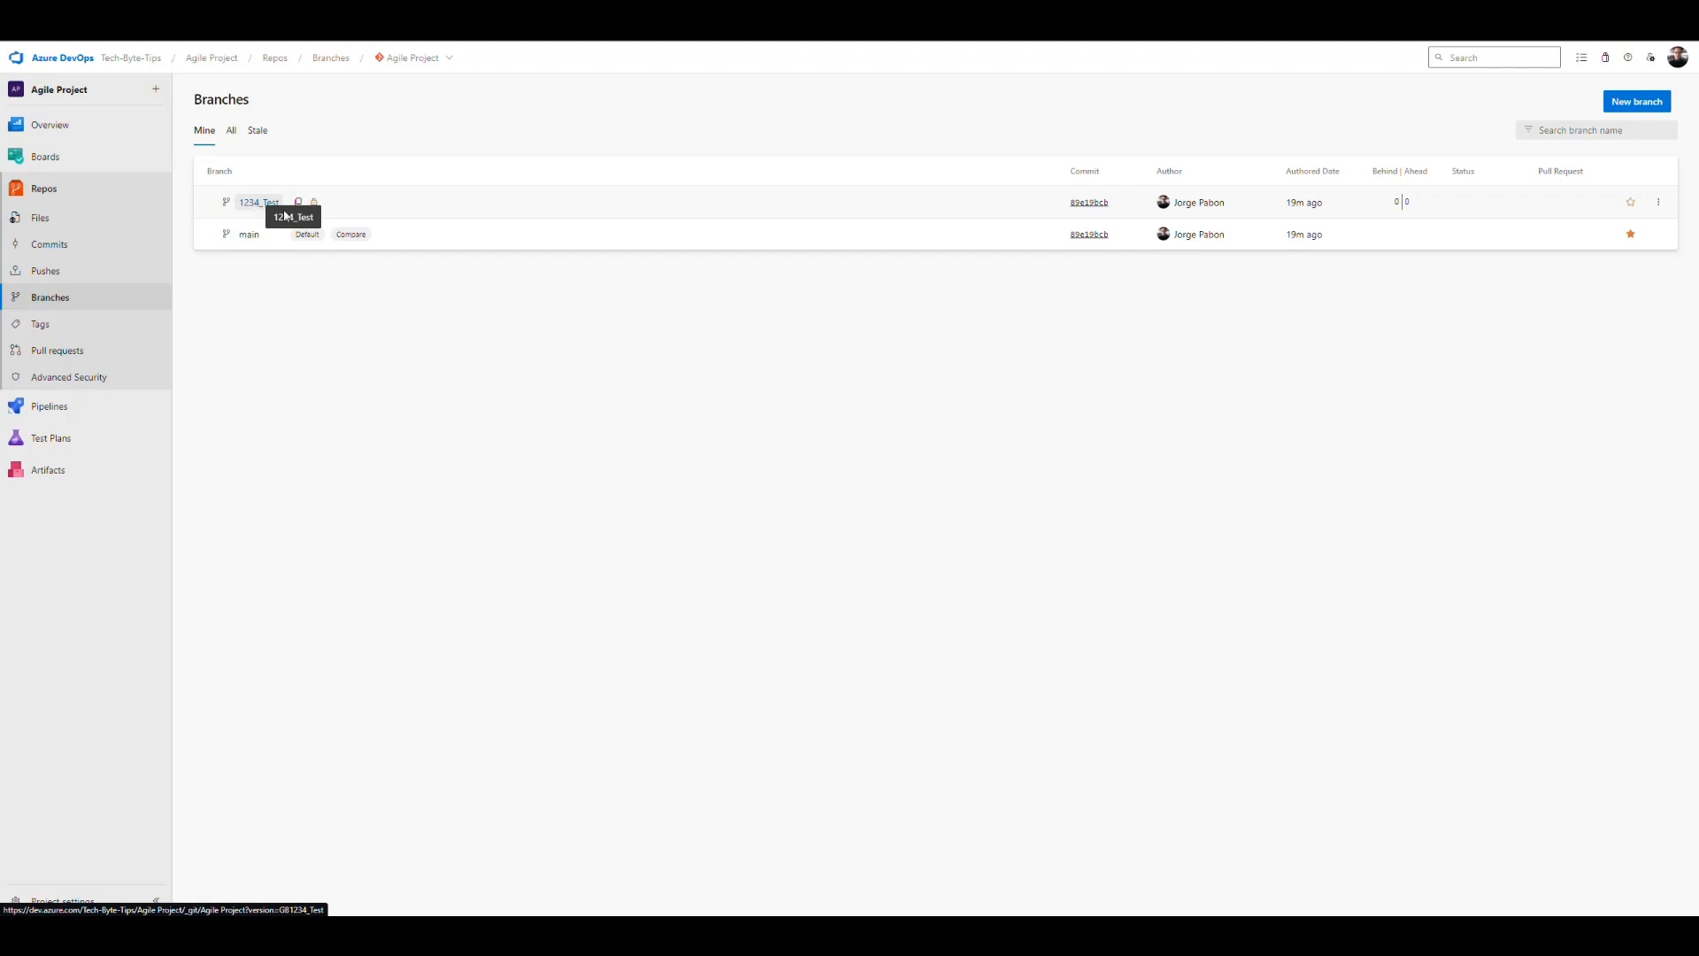
pyautogui.click(1658, 202)
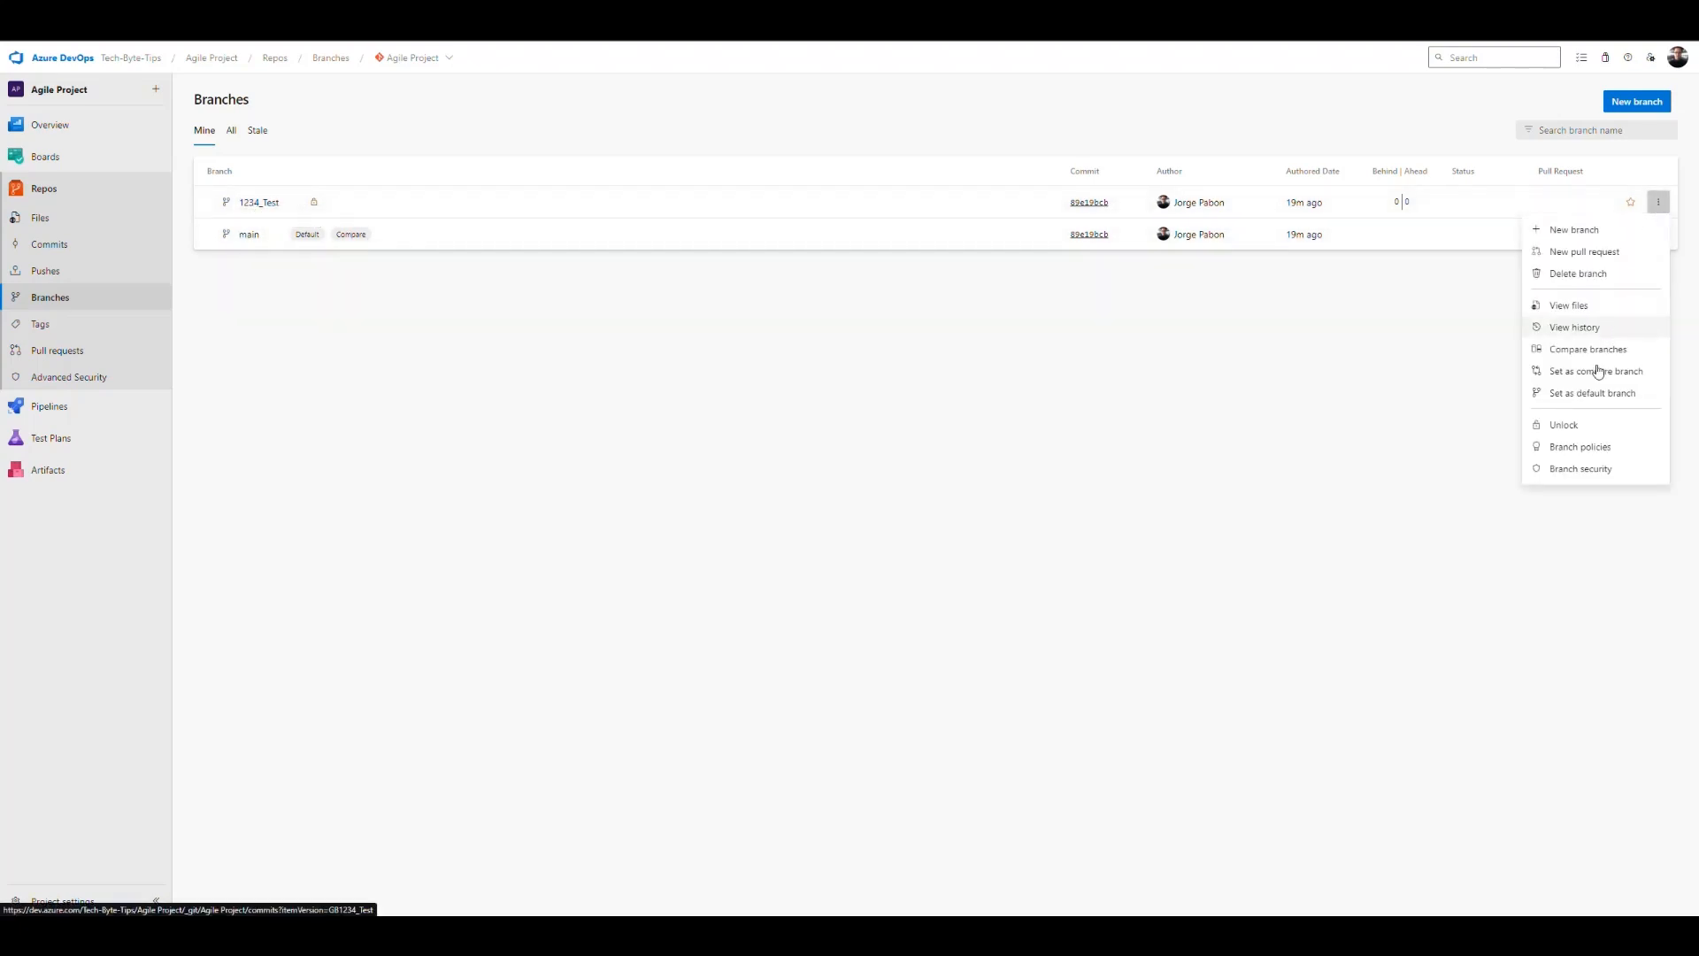
pyautogui.click(1572, 425)
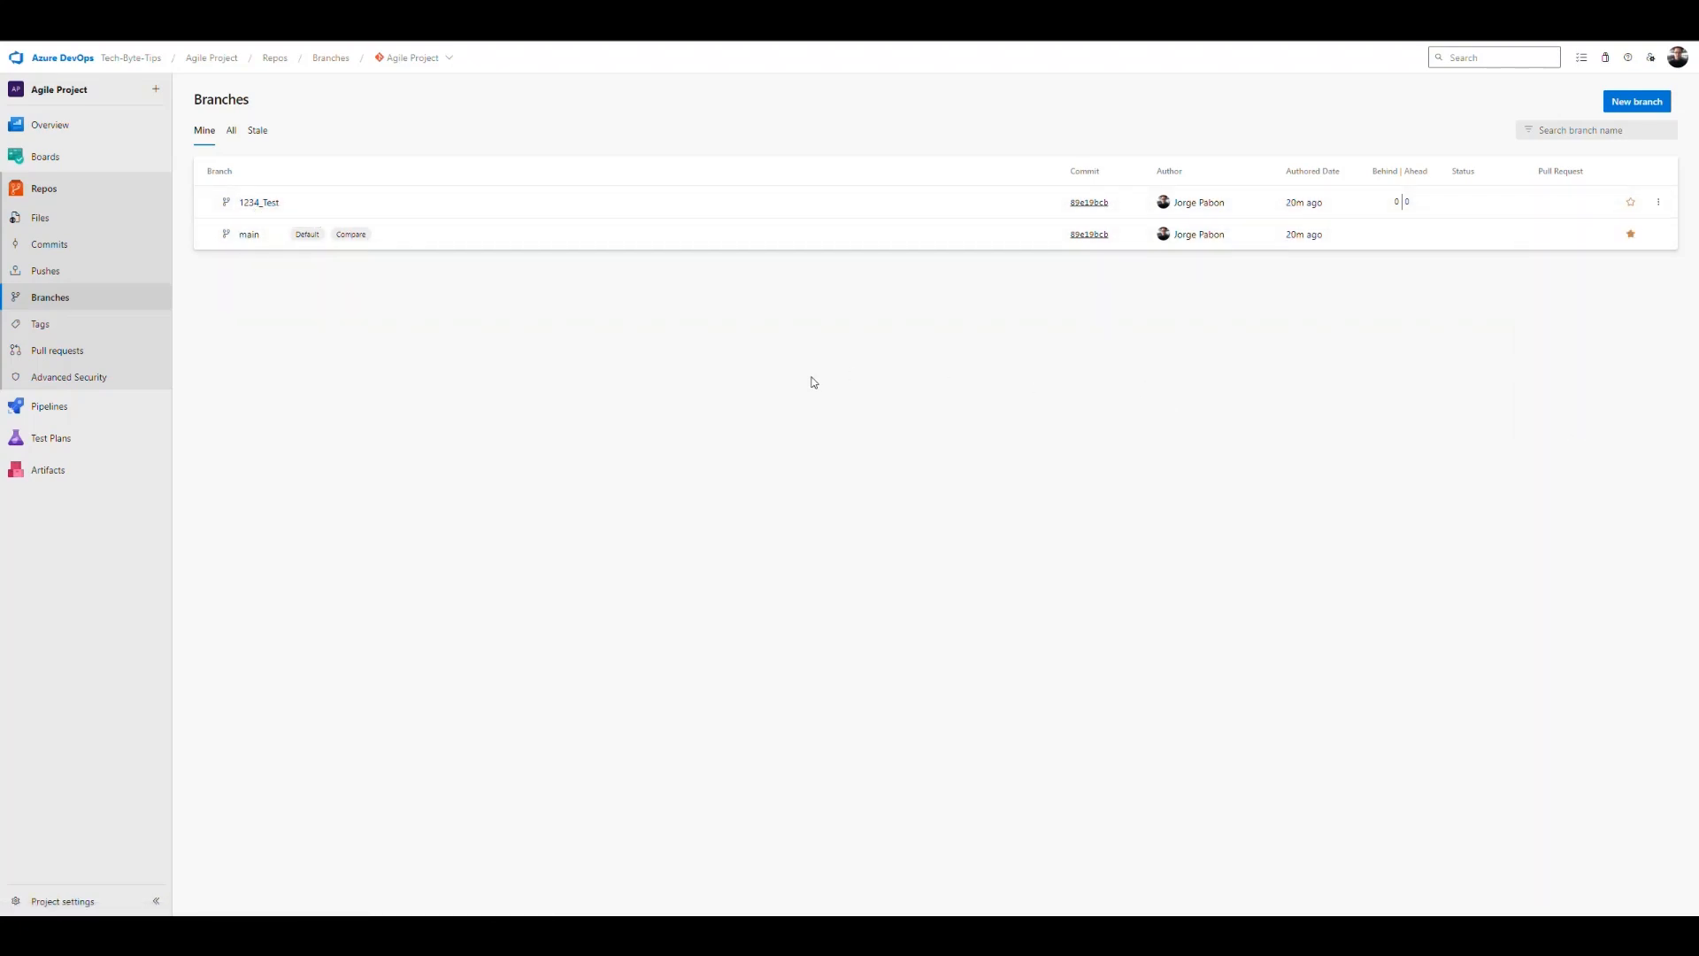
# Step: Set 1234_Test as the repository's default branch
pyautogui.click(1659, 202)
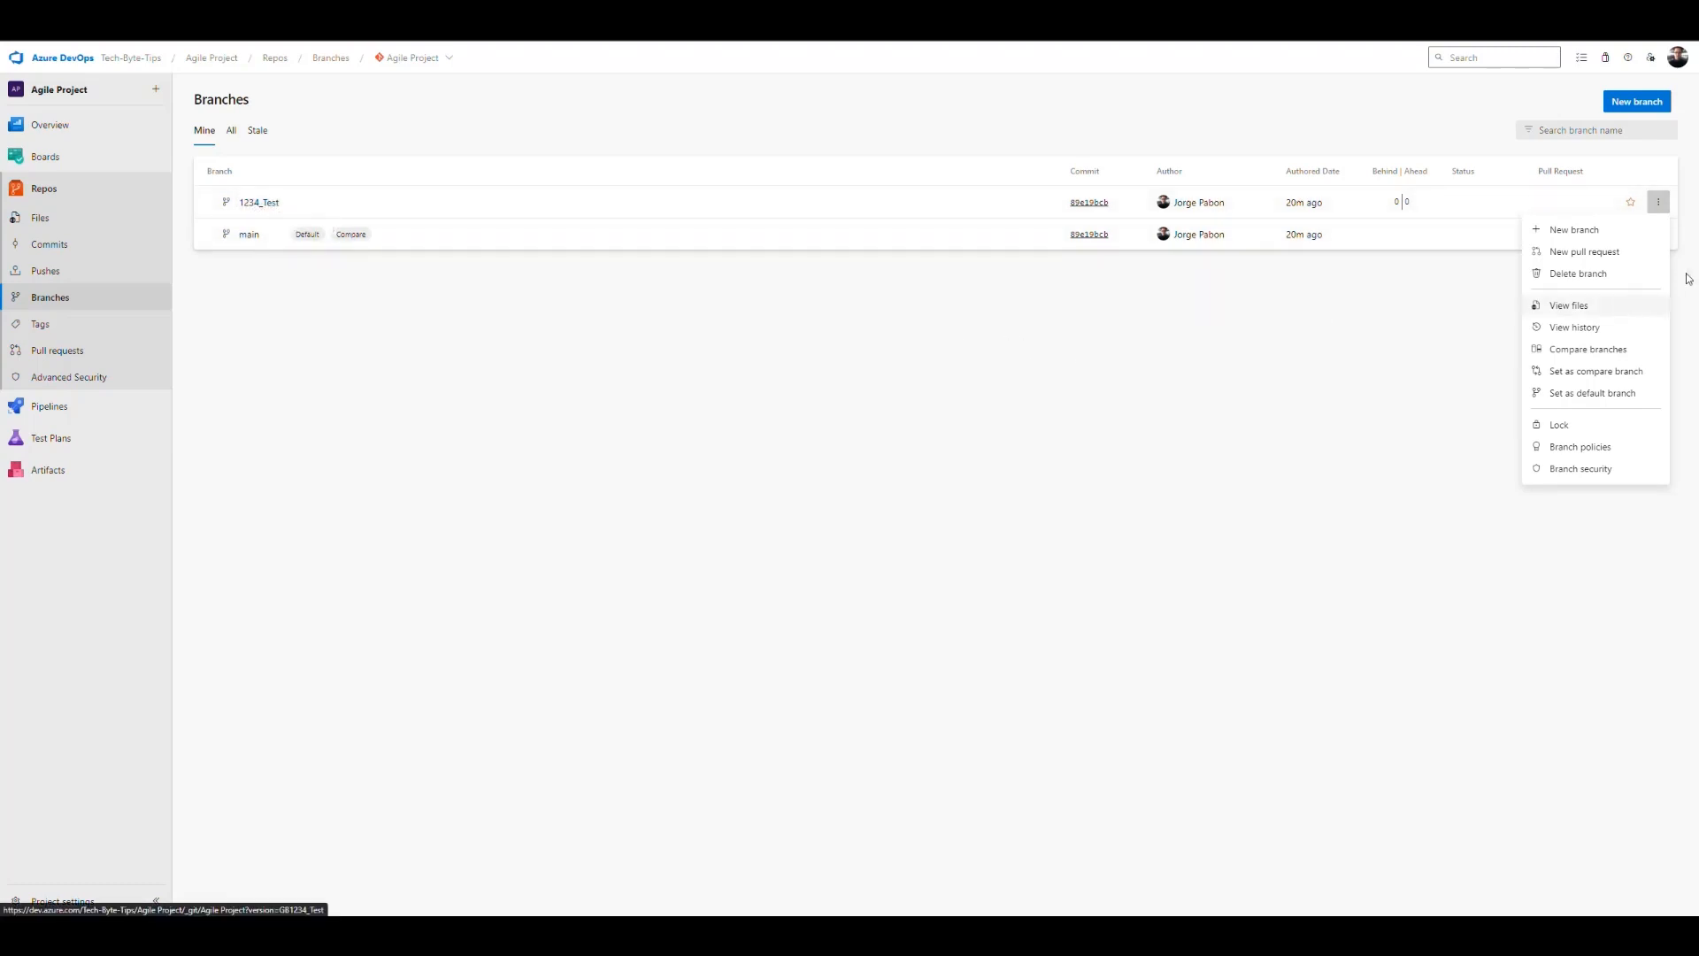
pyautogui.click(1660, 207)
pyautogui.click(1660, 207)
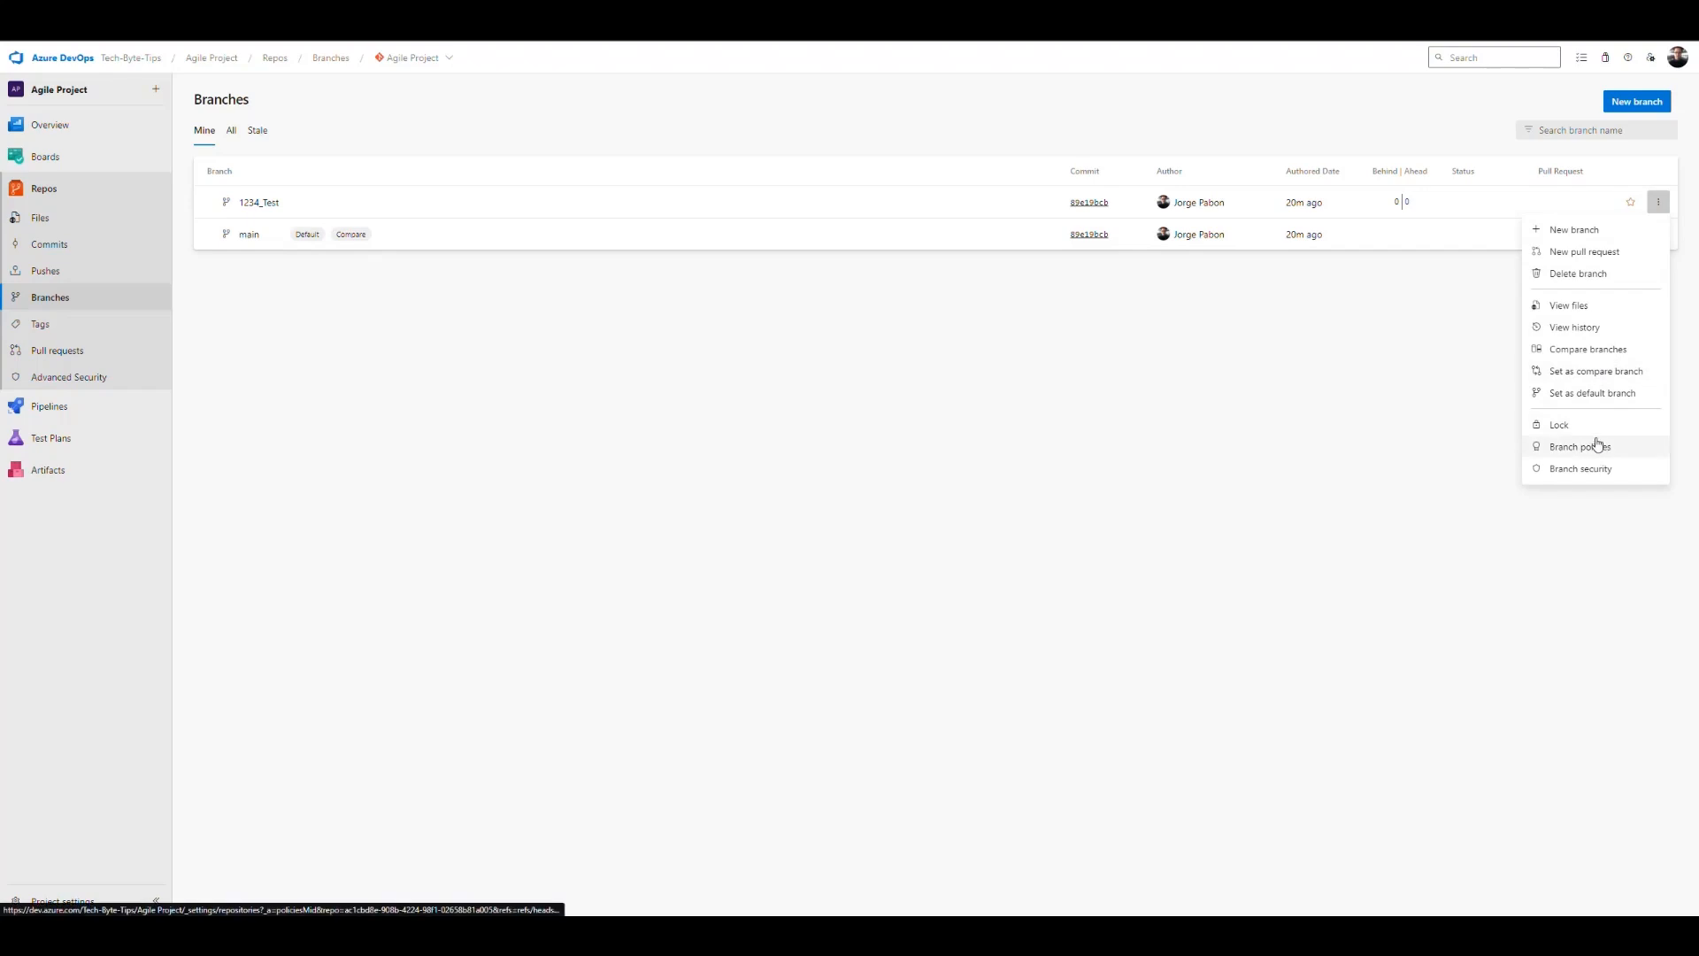
pyautogui.click(1594, 401)
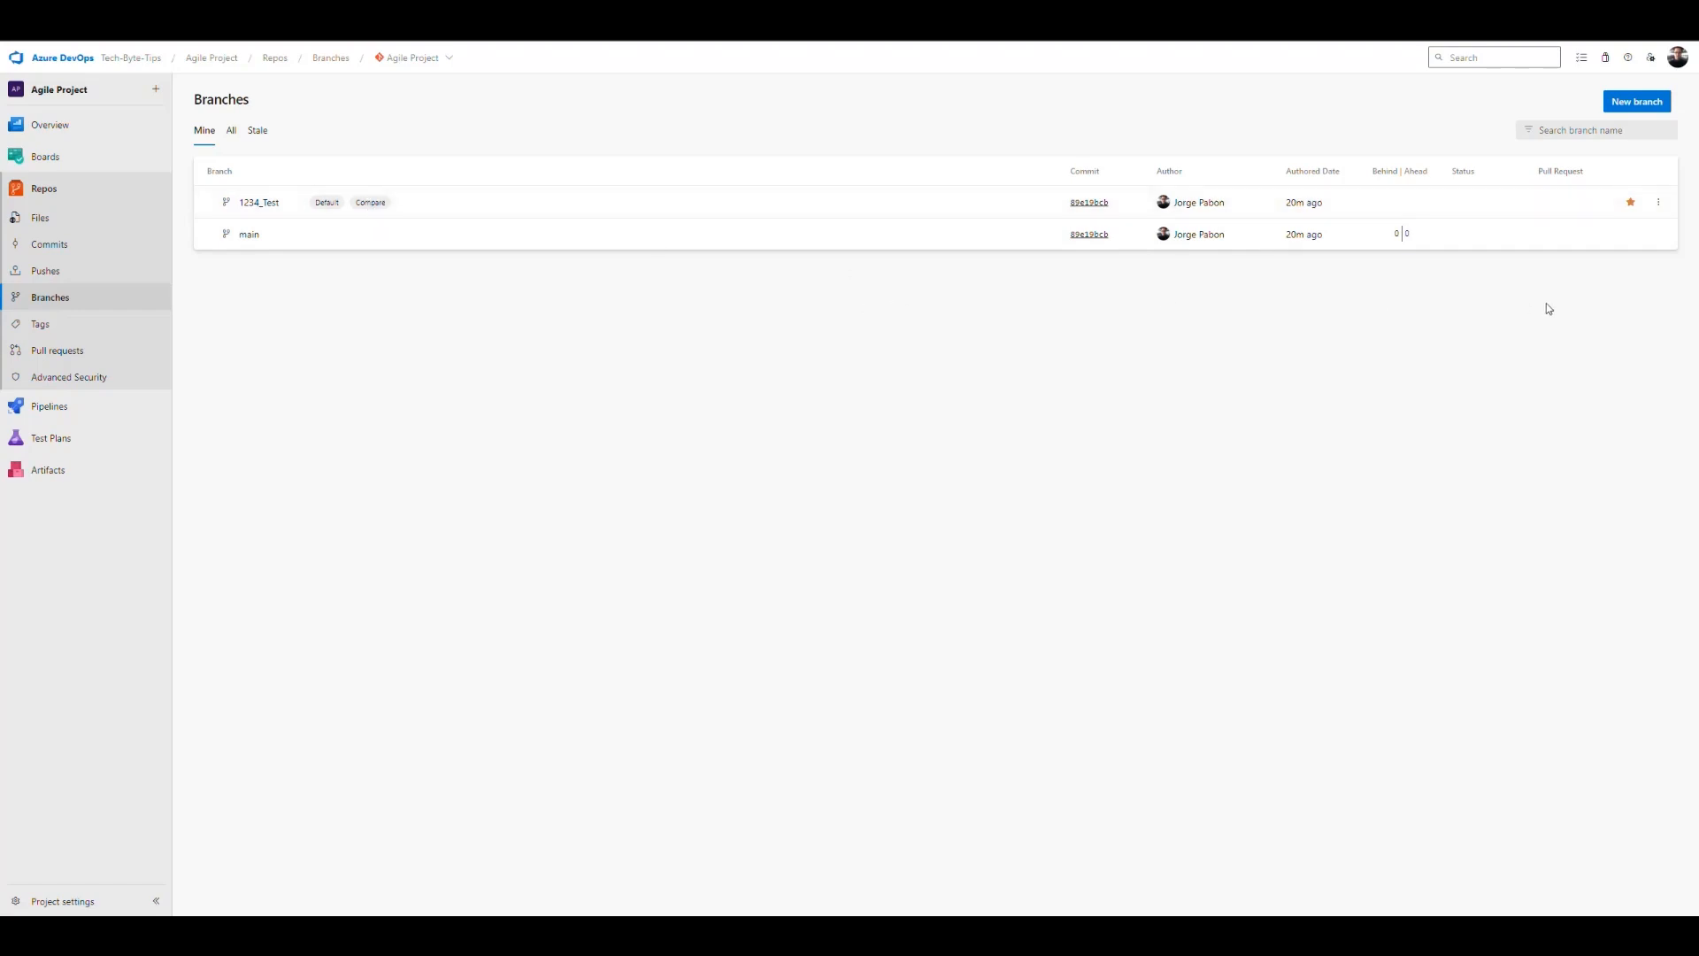
# Step: Make main the repository's default branch again
pyautogui.click(1656, 236)
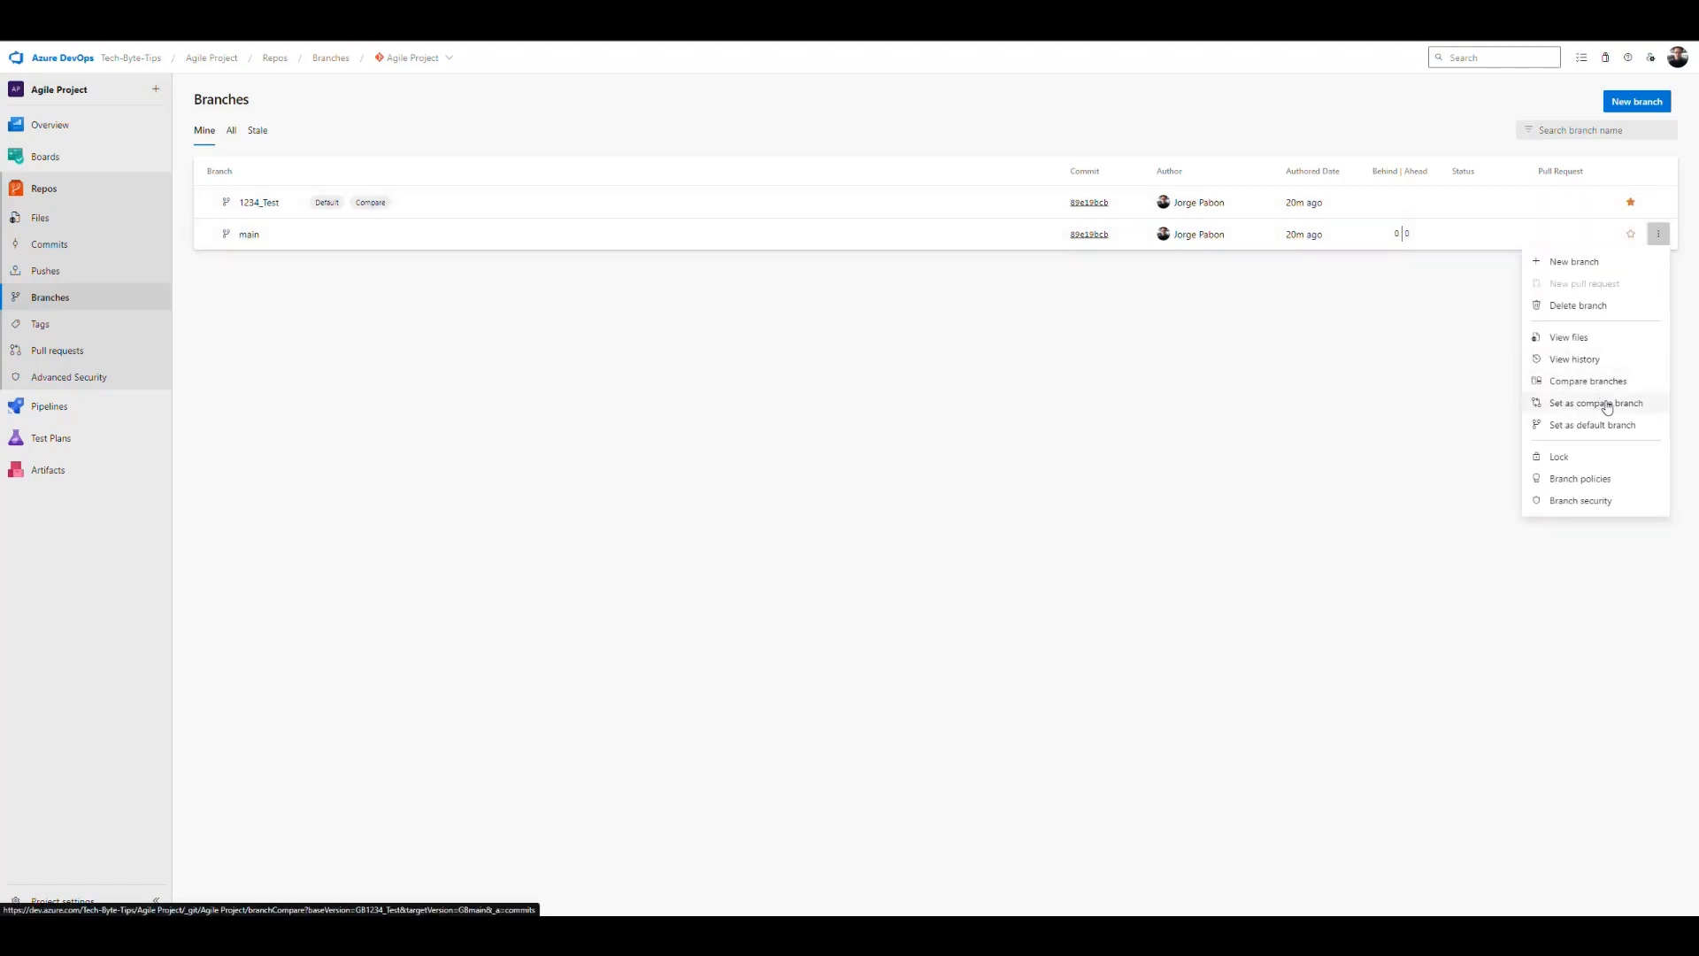
pyautogui.click(1399, 384)
pyautogui.click(1657, 235)
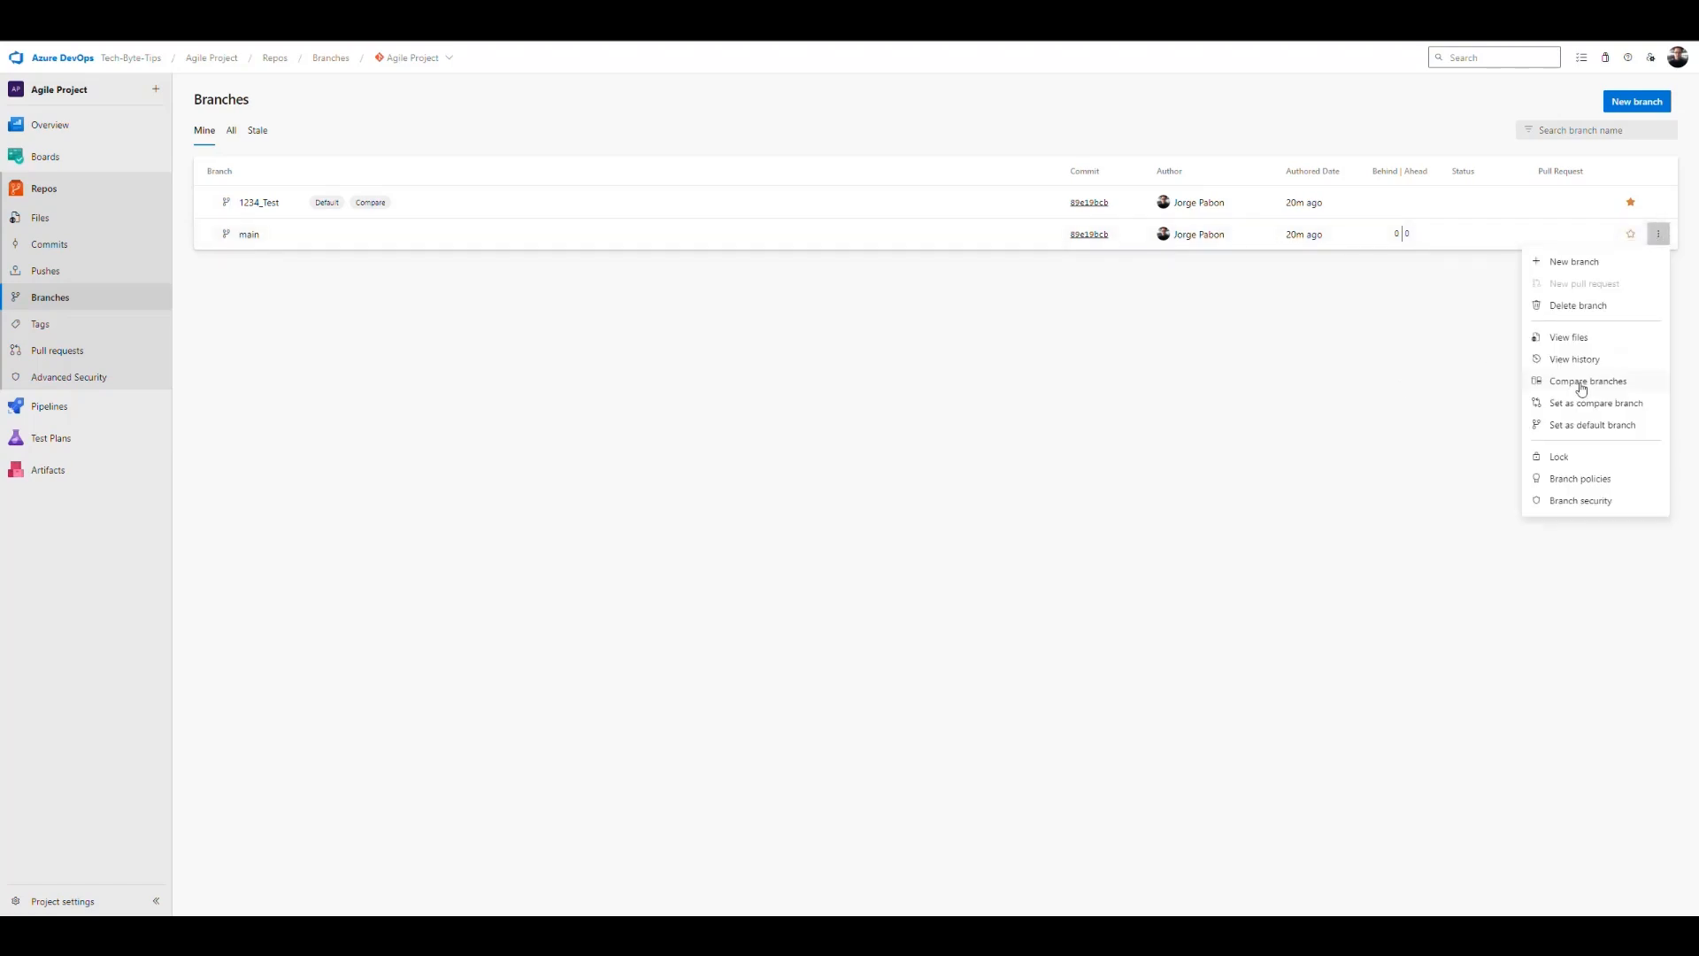
pyautogui.click(1603, 425)
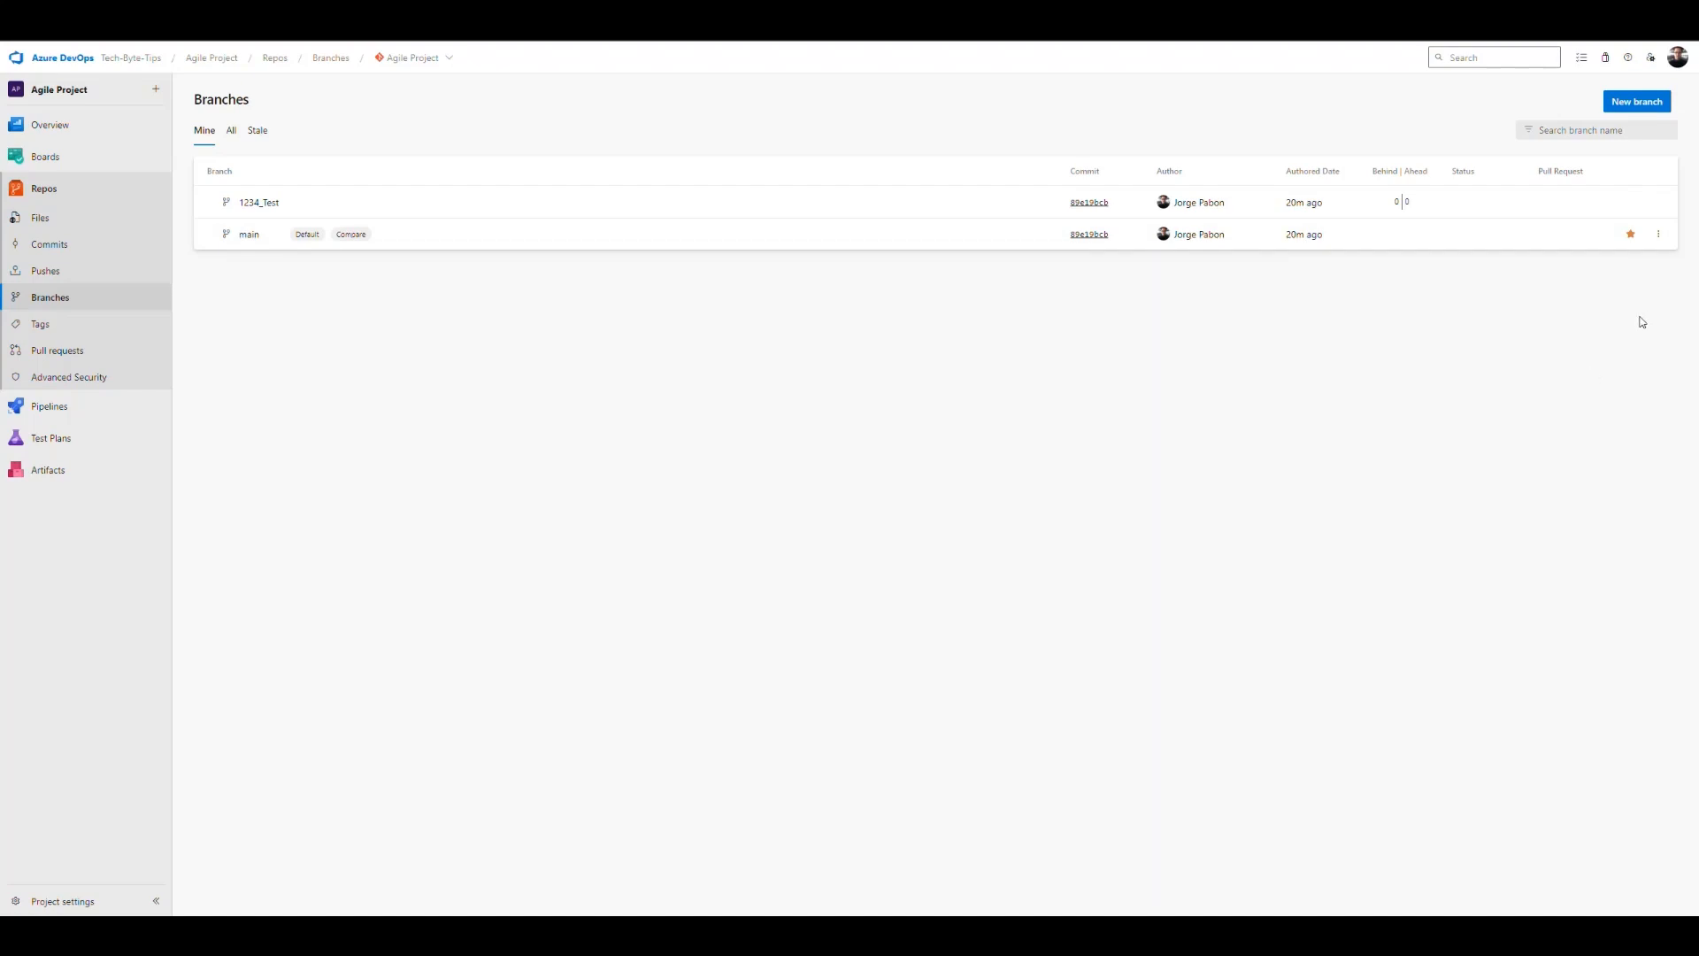
# Step: View the 1234_Test branch's commit history and files, returning to the branch list
pyautogui.click(1658, 202)
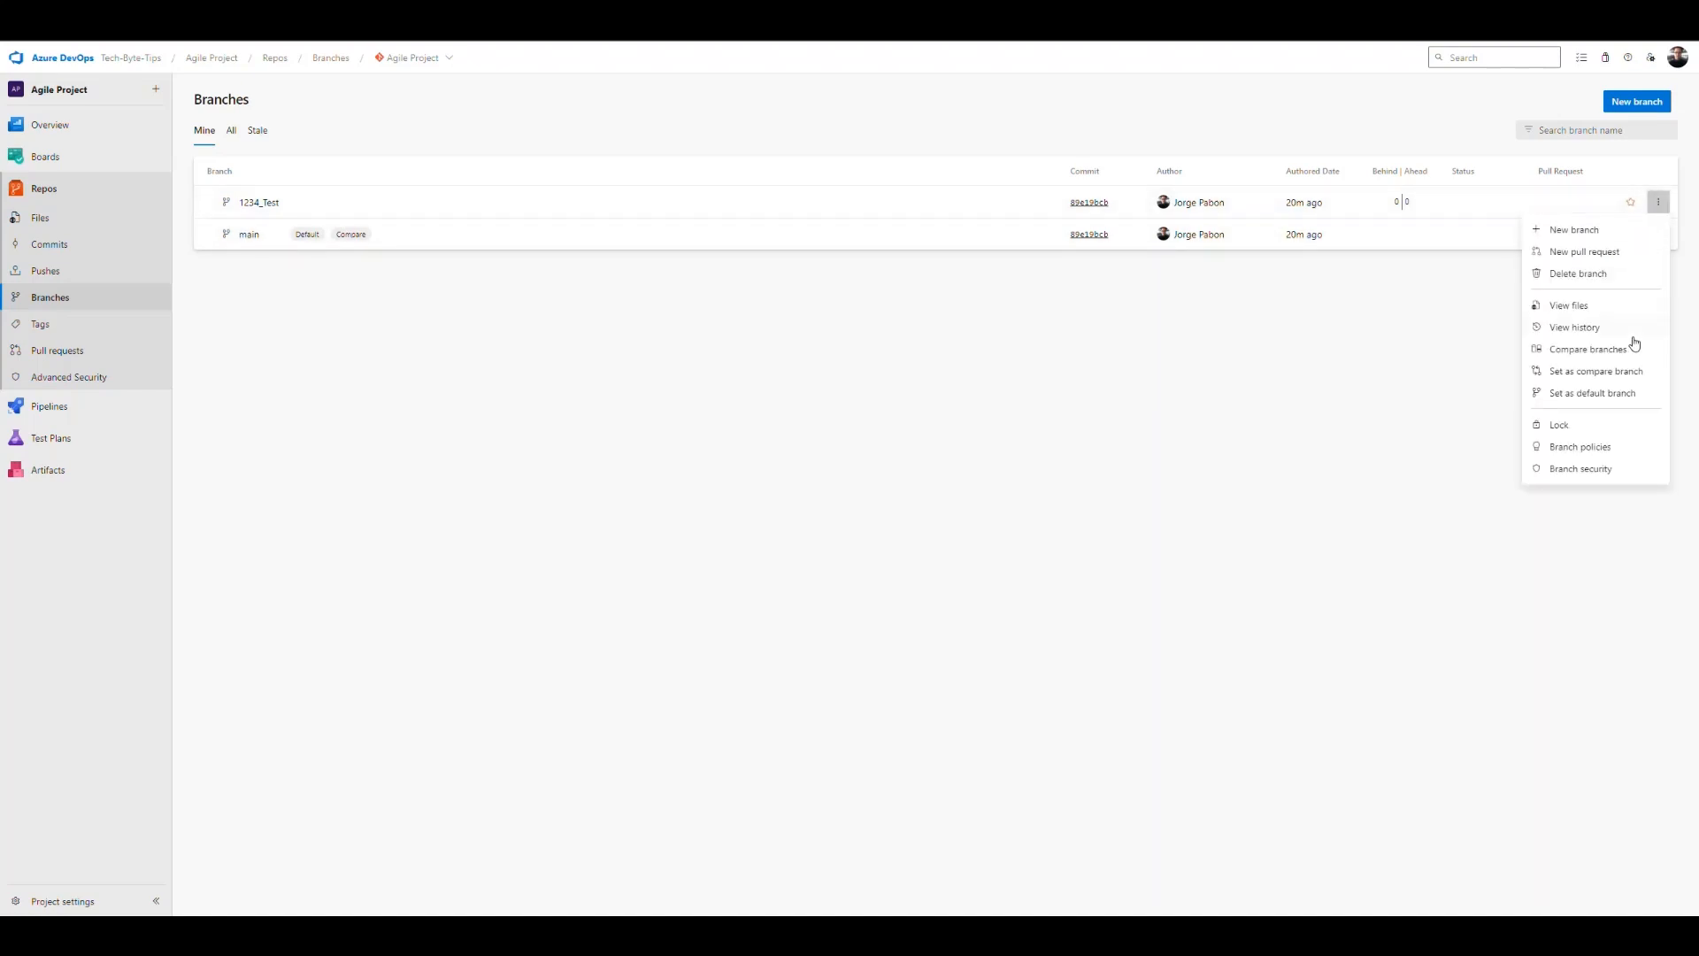
pyautogui.click(1589, 334)
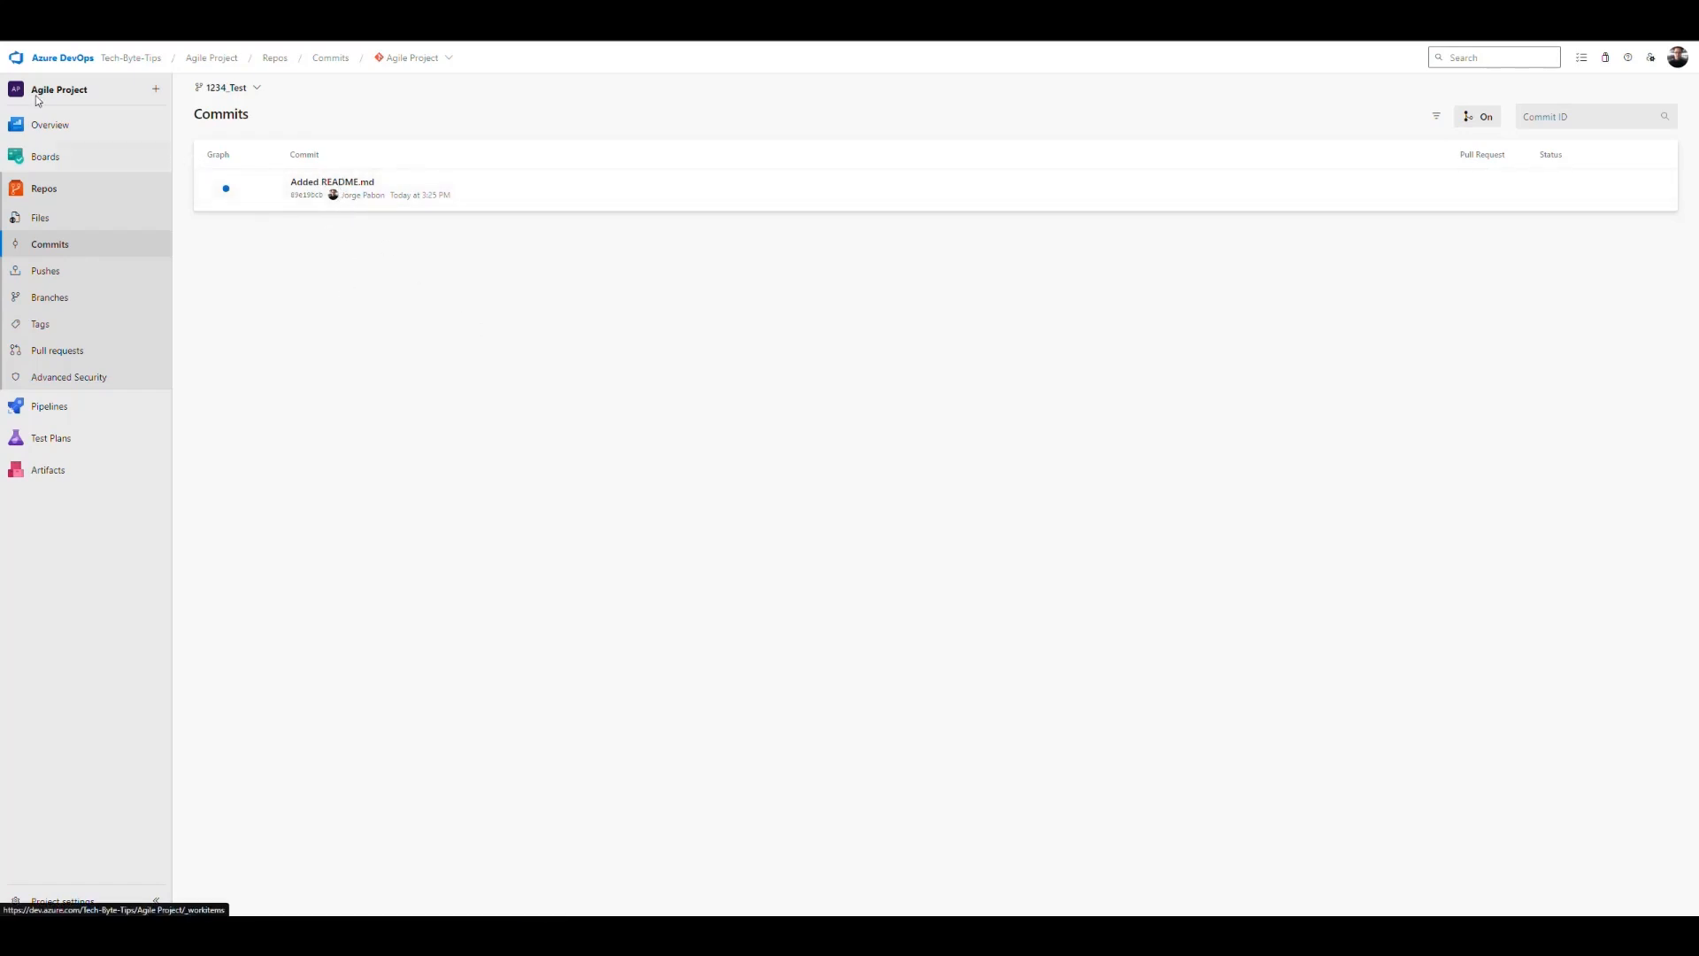
pyautogui.hotkey('alt', 'Left')
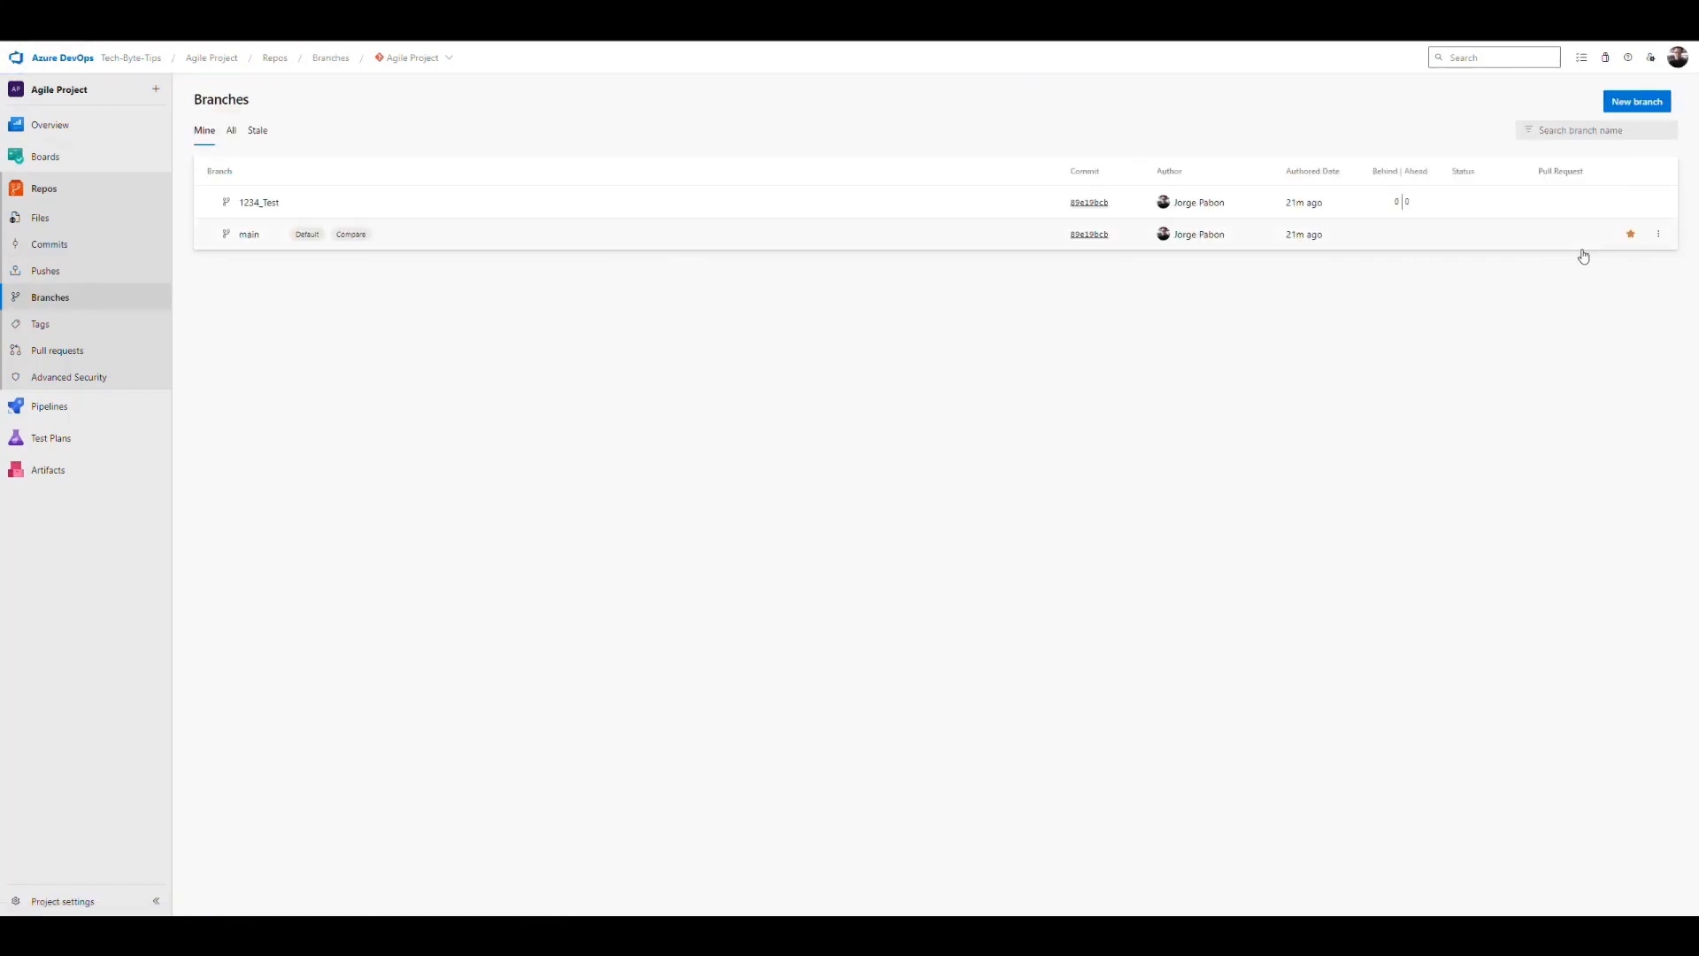
pyautogui.click(1658, 202)
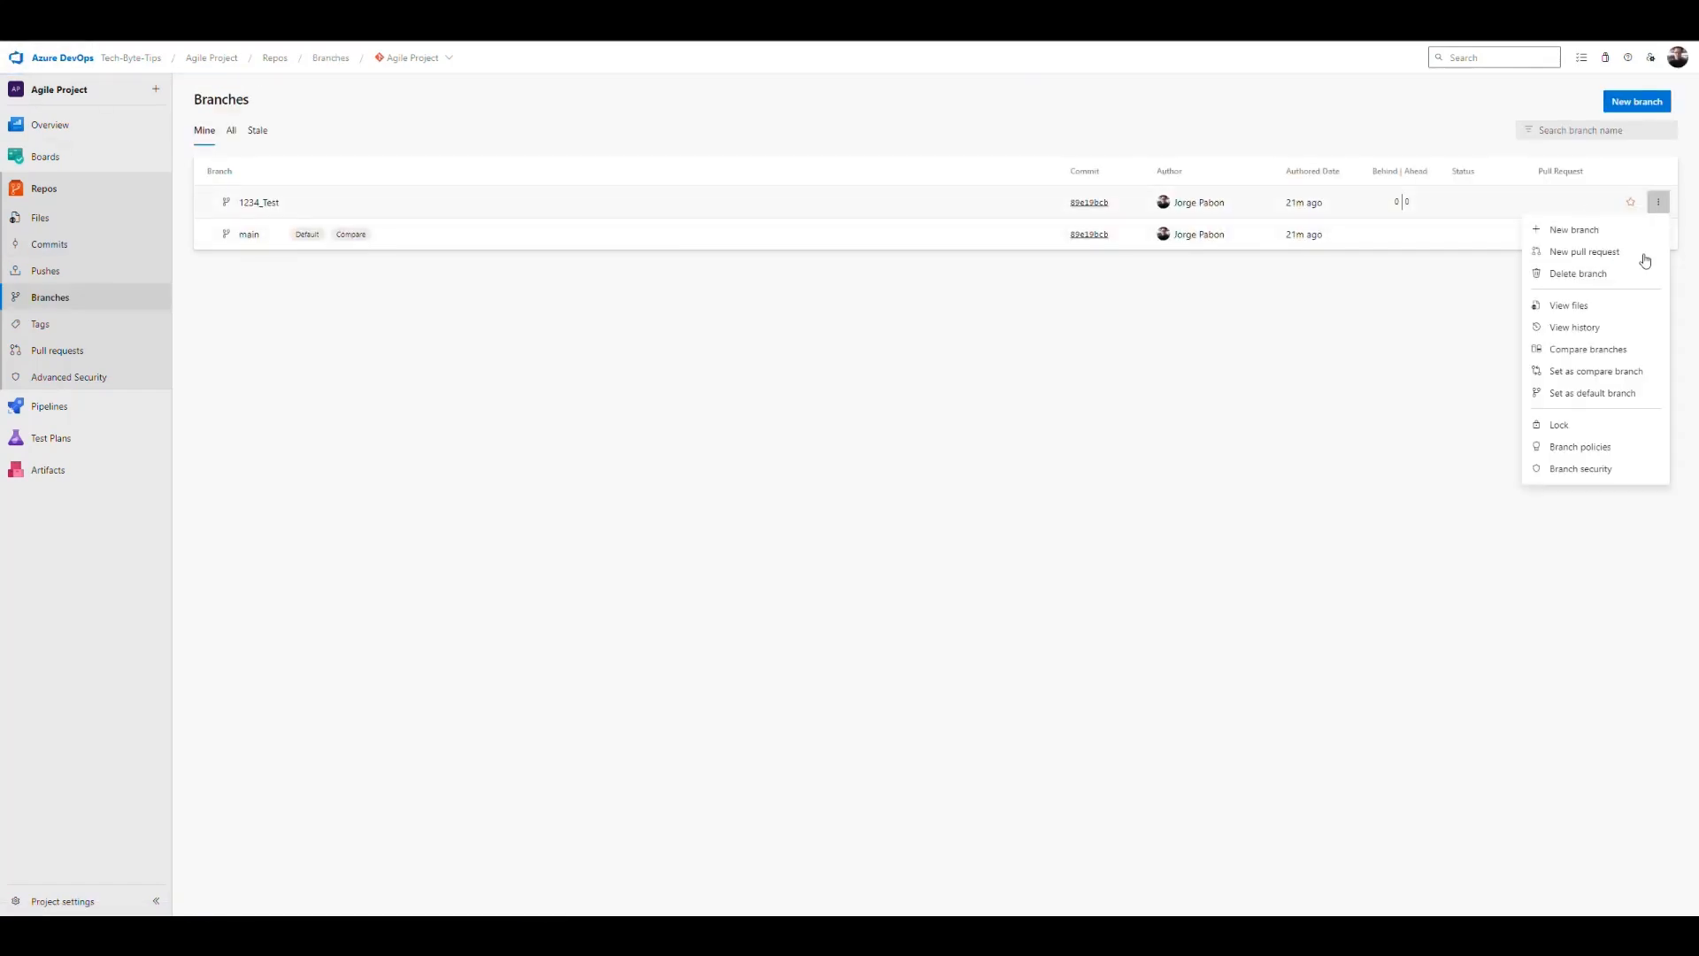
pyautogui.click(1584, 310)
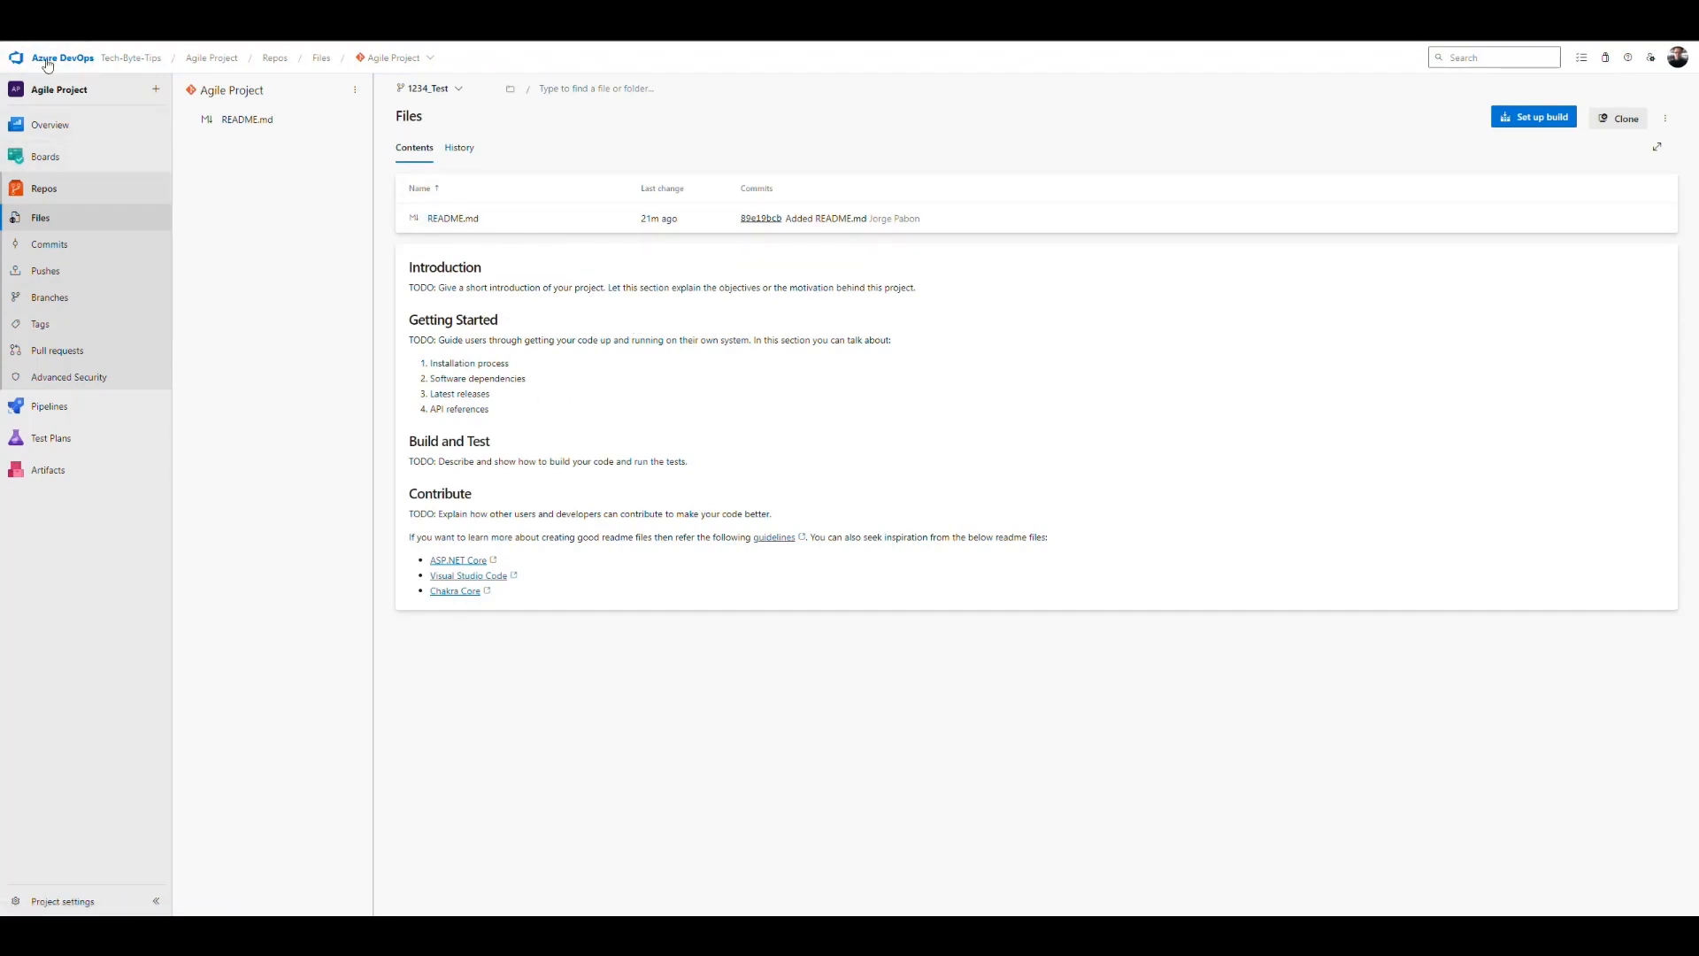
pyautogui.click(50, 297)
# Step: Permanently delete the 1234_Test branch and confirm the deletion
pyautogui.click(1659, 203)
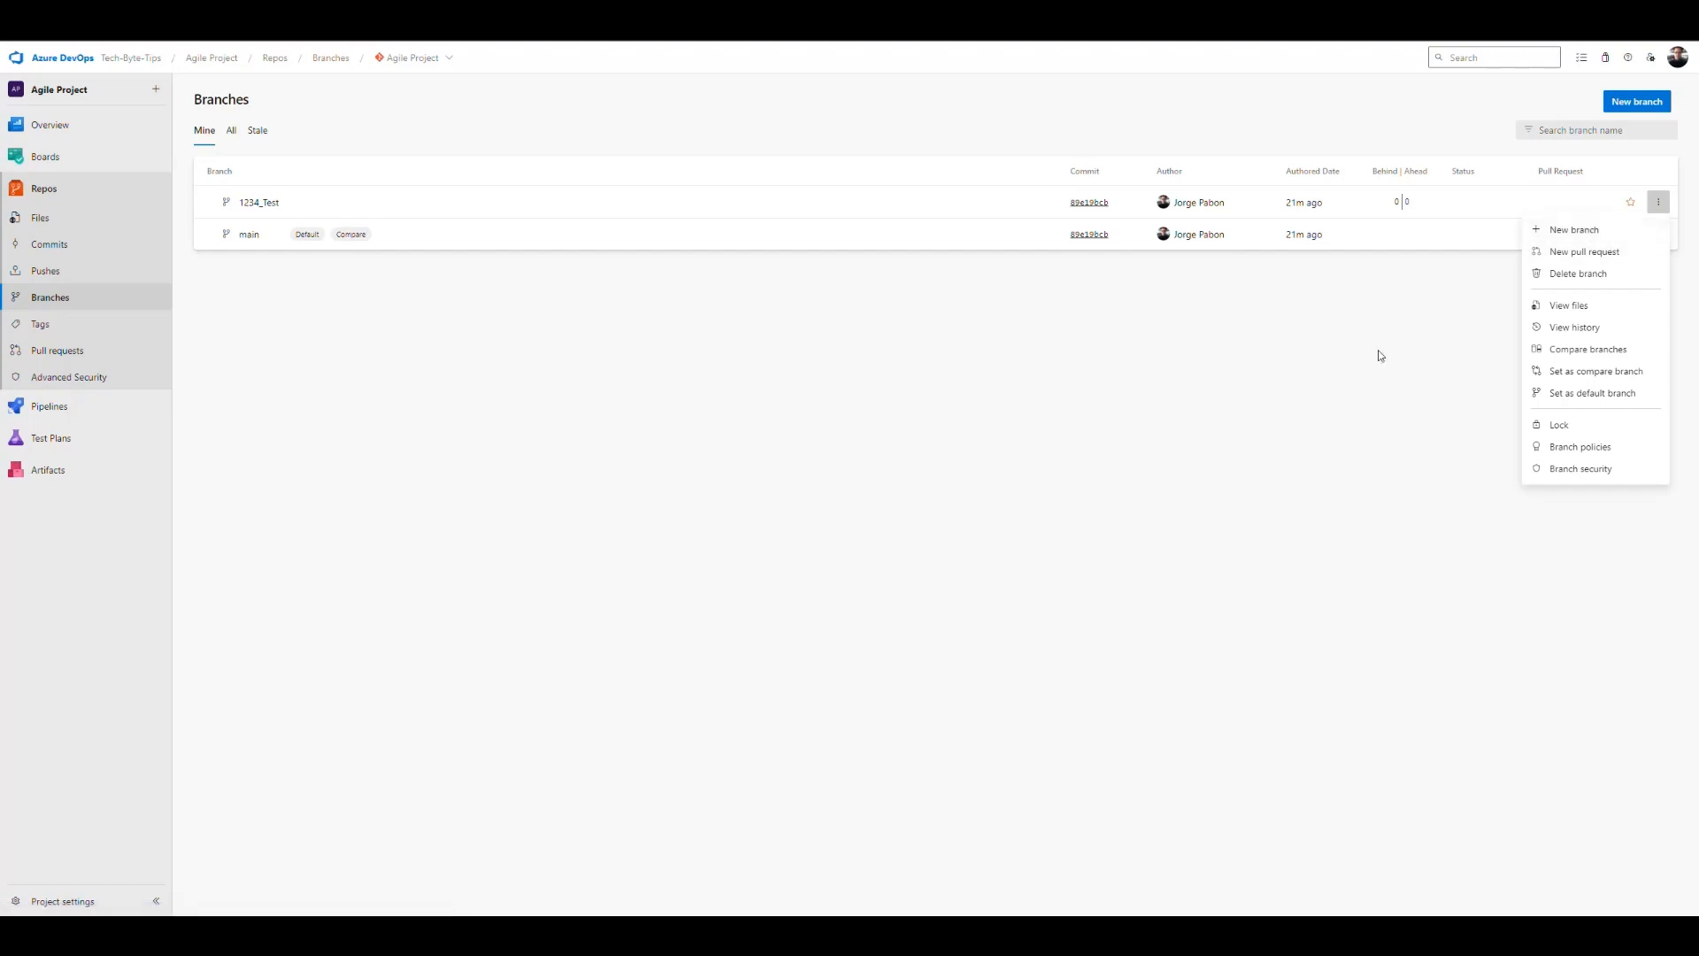
pyautogui.click(1588, 281)
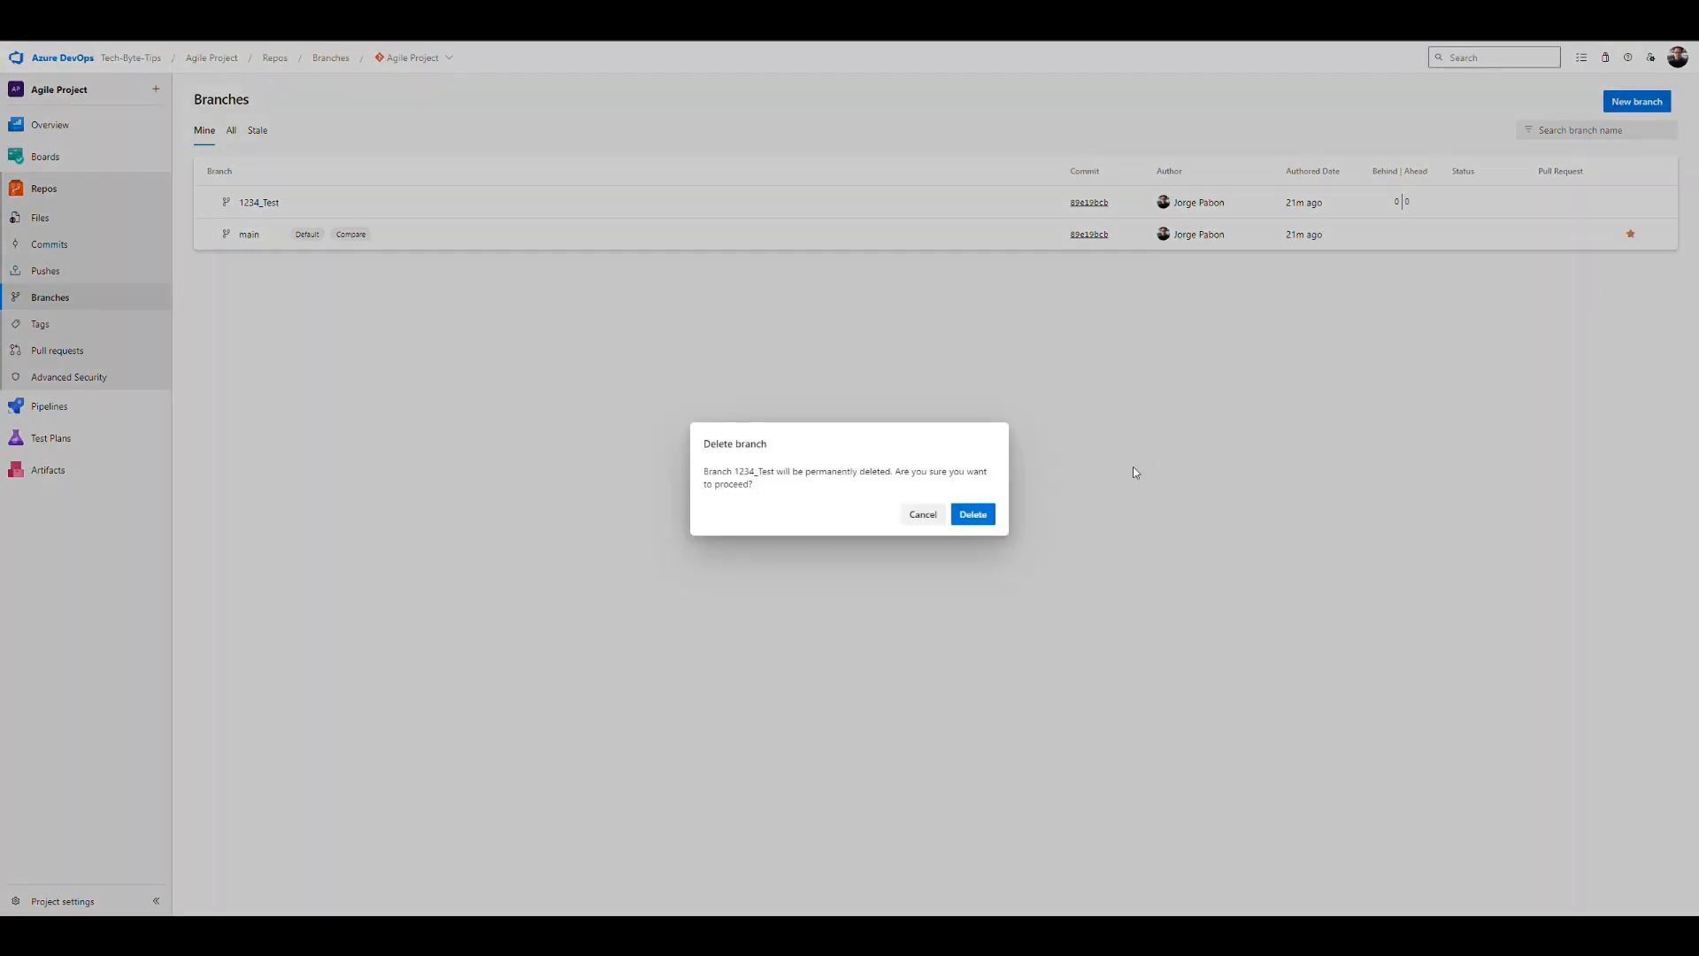
pyautogui.moveTo(736, 472); pyautogui.dragTo(777, 472)
pyautogui.click(849, 476)
pyautogui.click(973, 515)
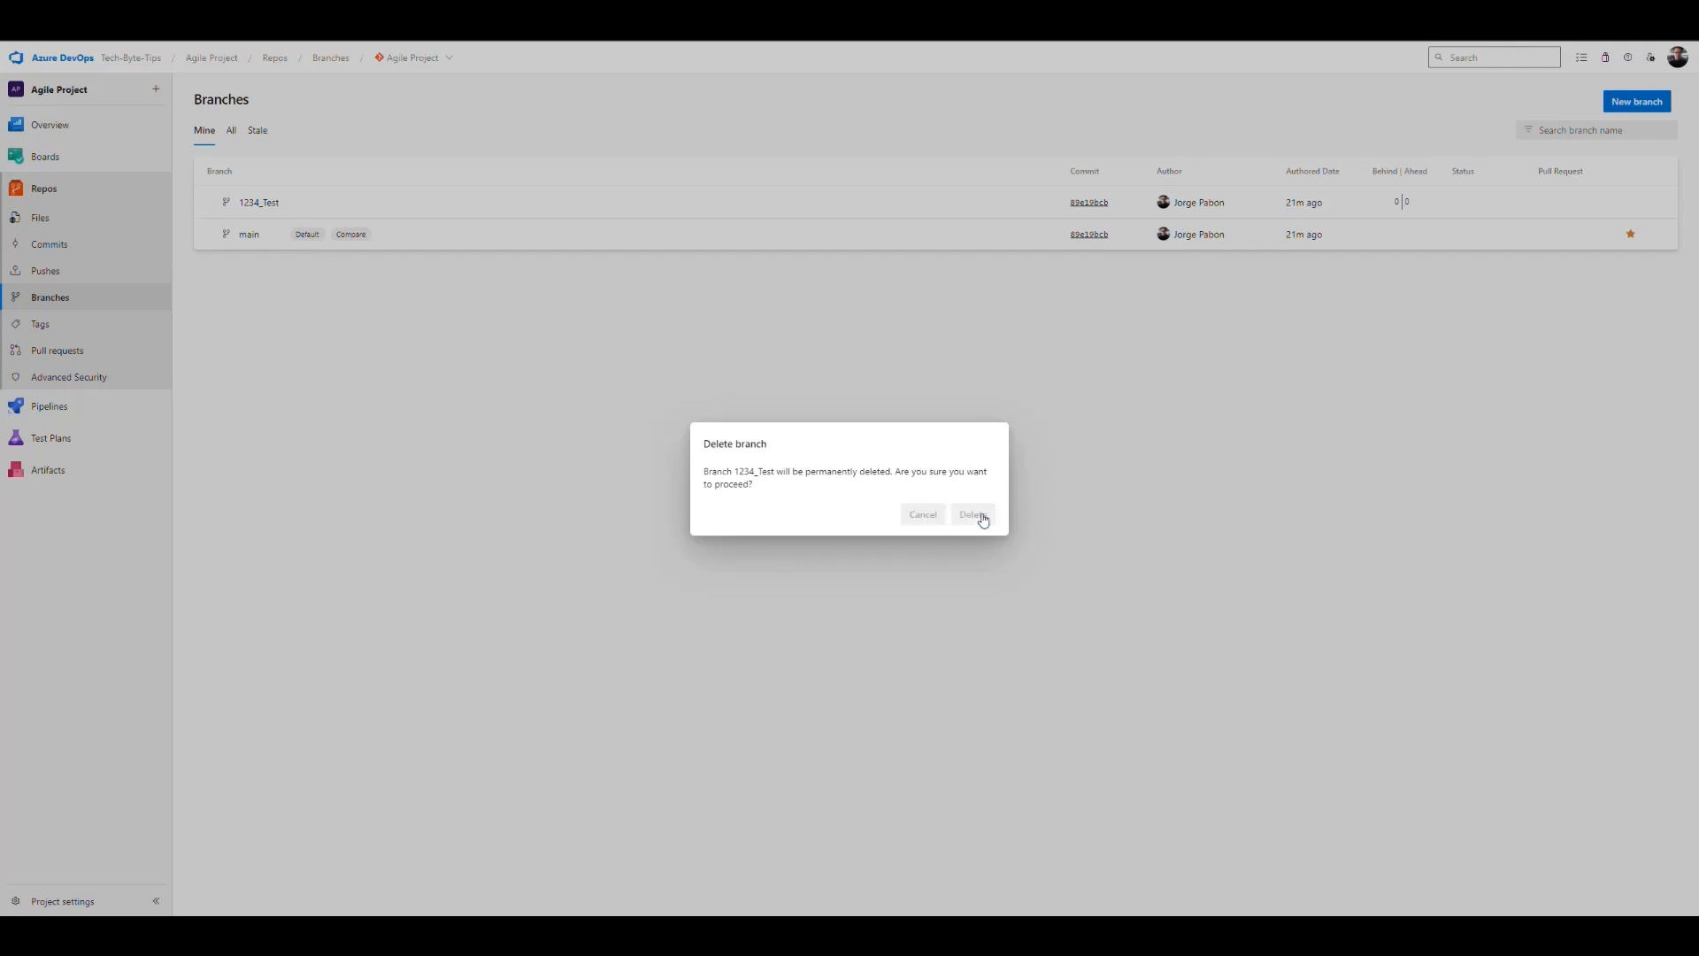